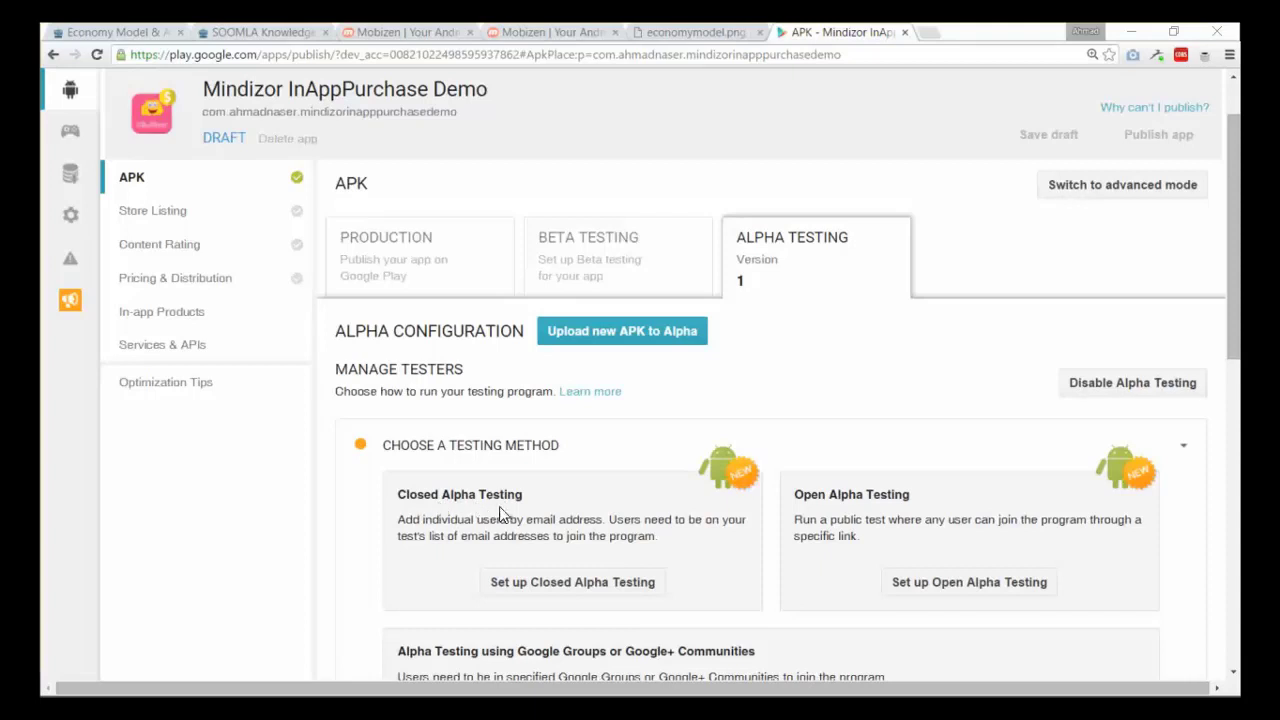
- Start closed alpha testing setup, opening a new testers list and then cancelling it
{"action": "scroll", "coordinate": [575, 513], "scroll_direction": "down", "scroll_amount": 2}
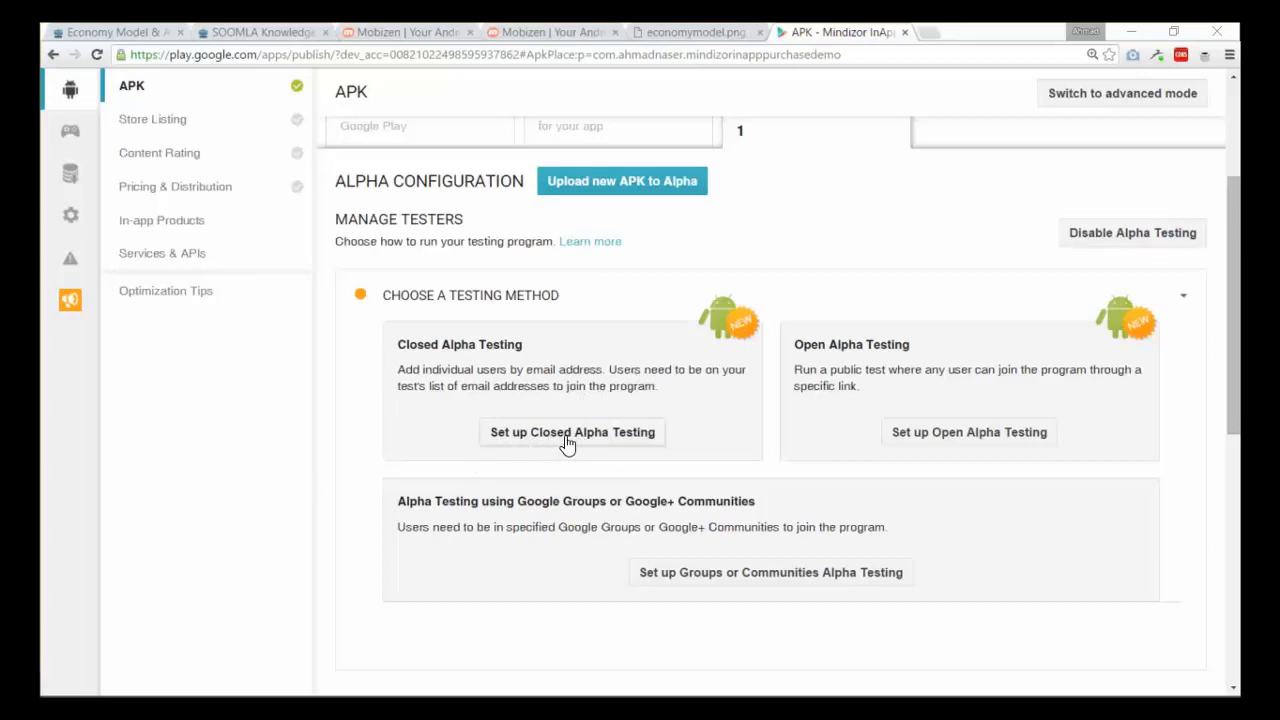
{"action": "left_click", "coordinate": [567, 440]}
{"action": "scroll", "coordinate": [584, 447], "scroll_direction": "down", "scroll_amount": 1}
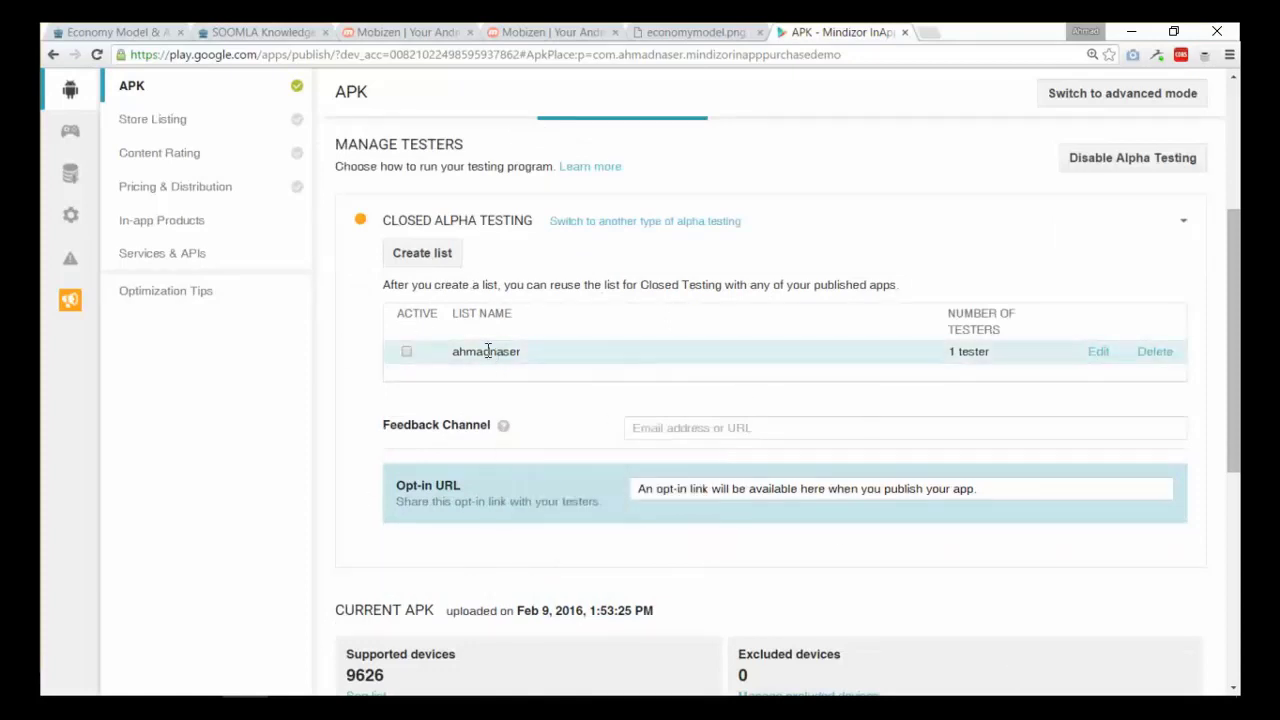
{"action": "left_click", "coordinate": [440, 264]}
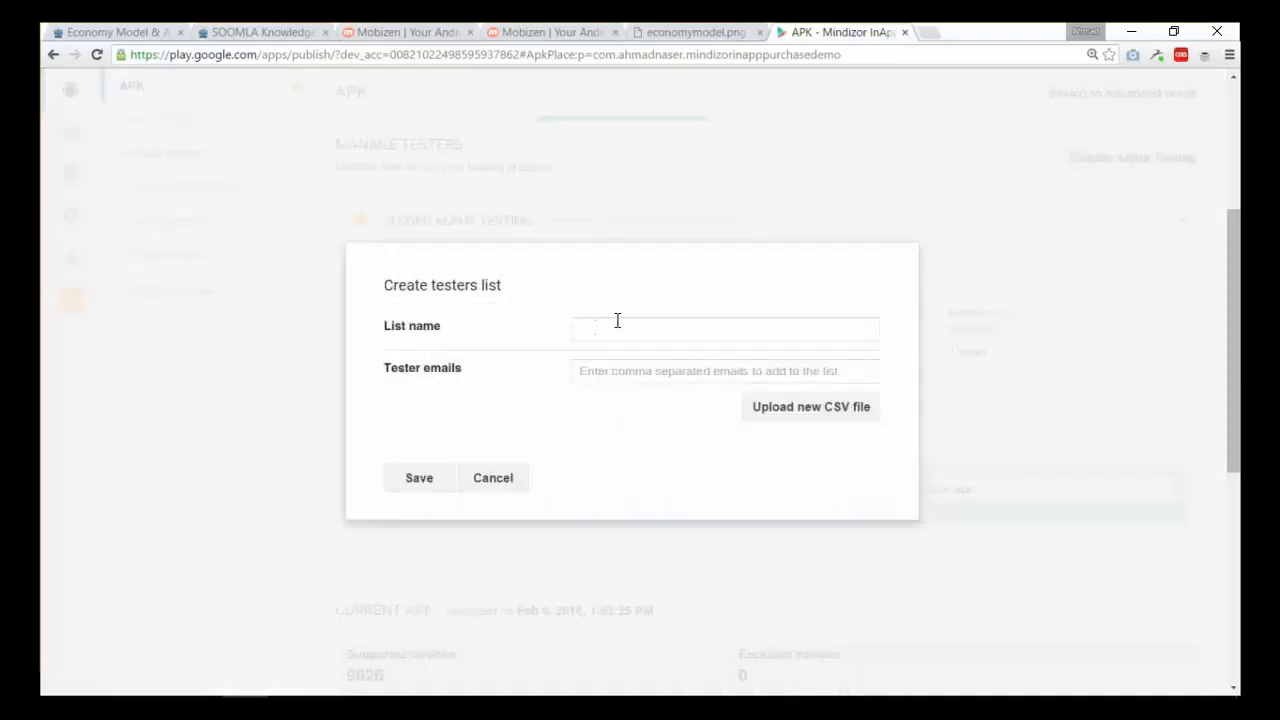
{"action": "left_click", "coordinate": [617, 320]}
{"action": "left_click", "coordinate": [623, 370]}
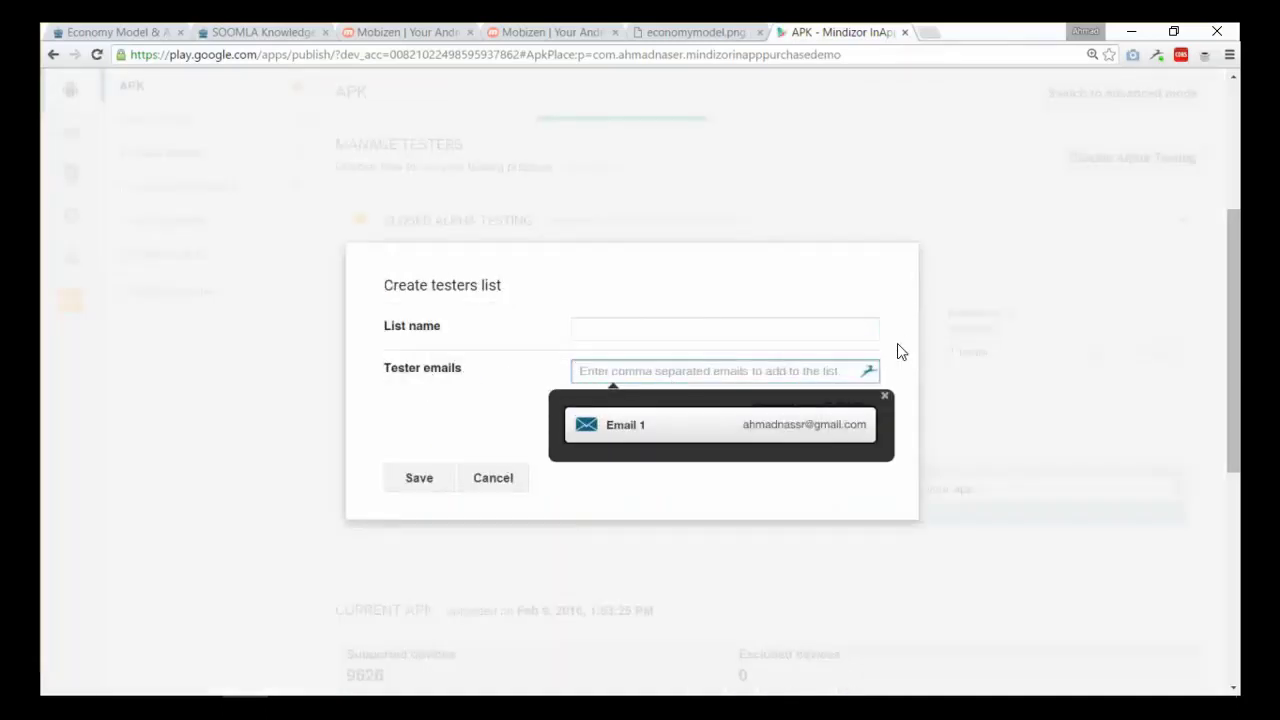
{"action": "left_click", "coordinate": [492, 477]}
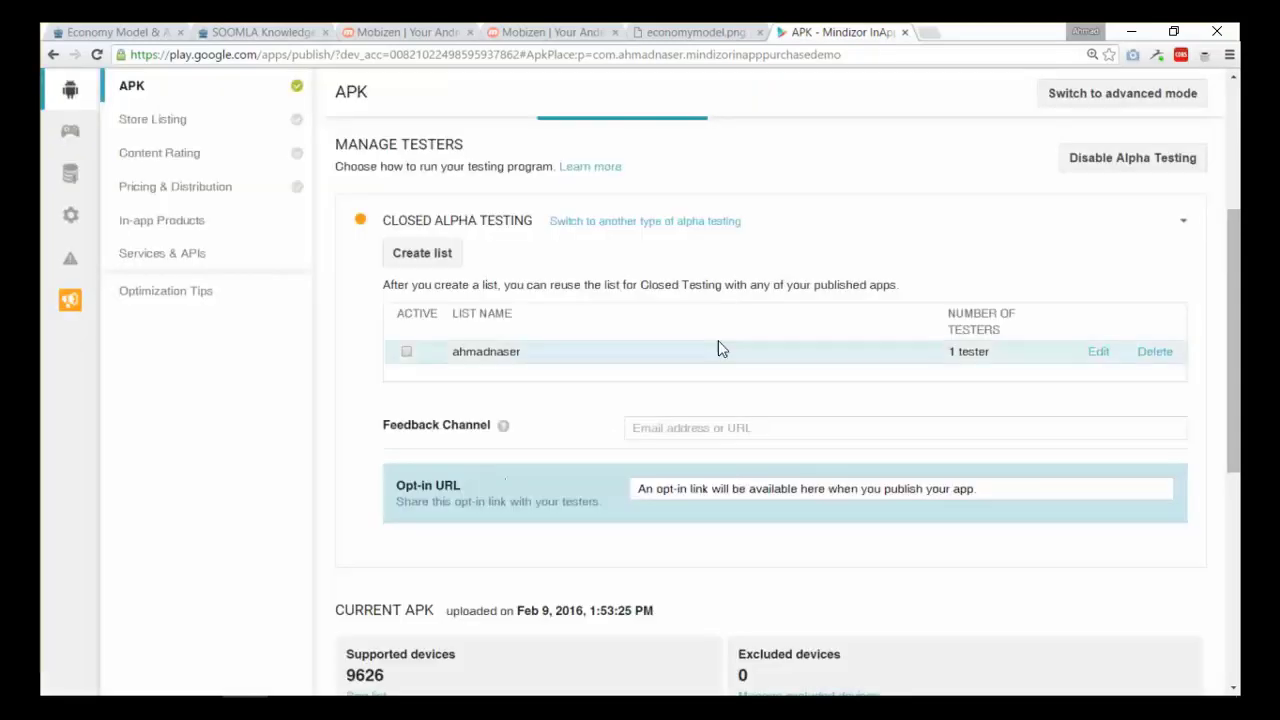
- Keep the existing one-tester list and mark it active
{"action": "left_click", "coordinate": [1096, 356]}
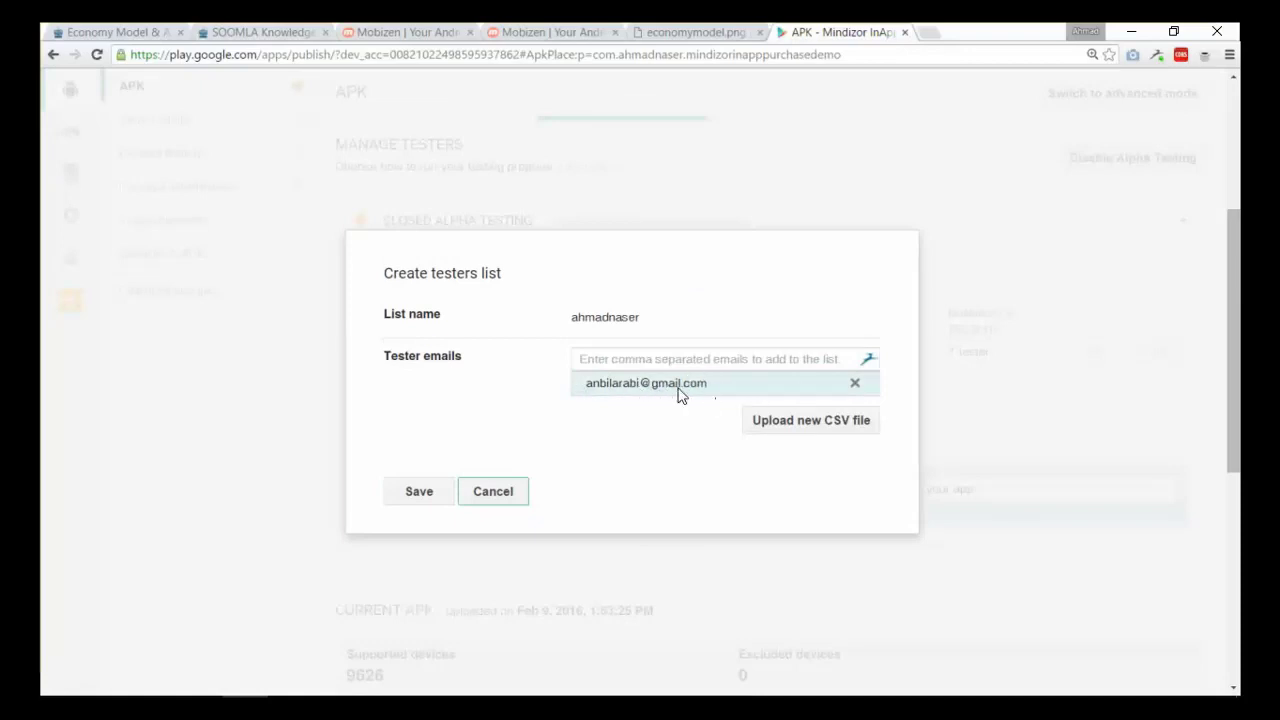
{"action": "left_click", "coordinate": [488, 490]}
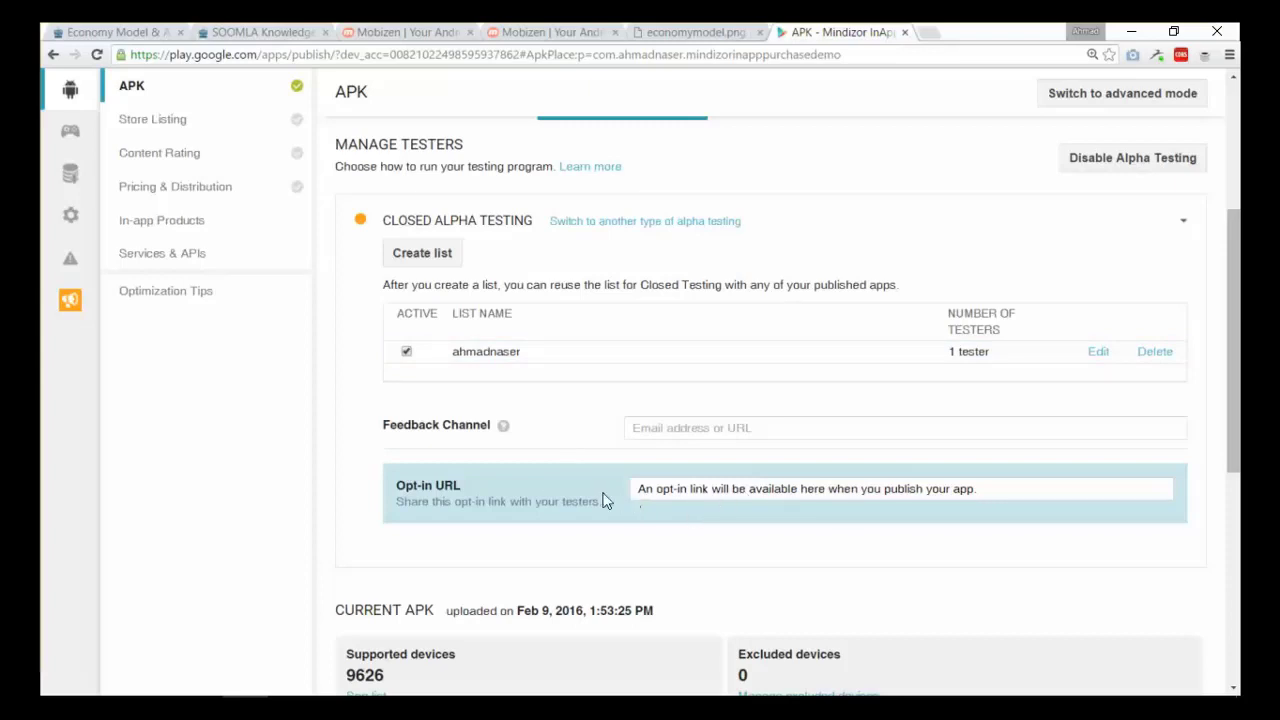
{"action": "scroll", "coordinate": [640, 450], "scroll_direction": "down", "scroll_amount": 1}
{"action": "scroll", "coordinate": [640, 354], "scroll_direction": "up", "scroll_amount": 5}
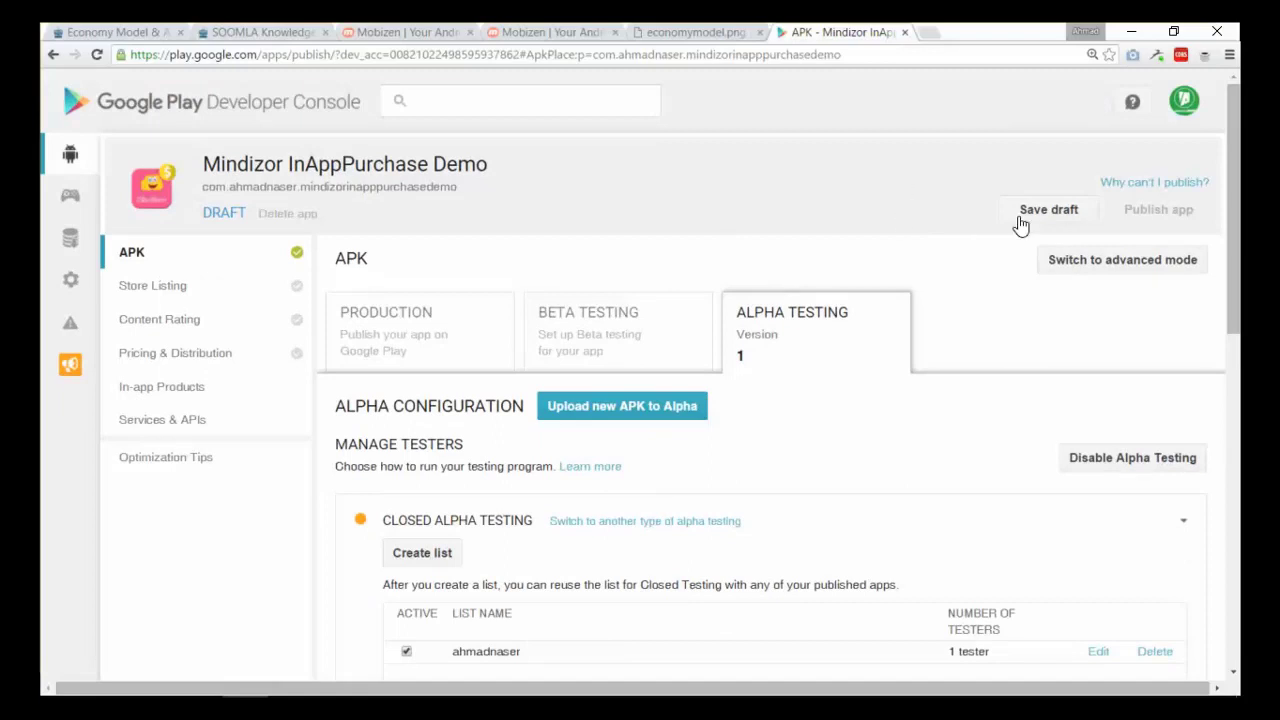
- Save the app's closed alpha setup as a draft
{"action": "left_click", "coordinate": [1055, 214]}
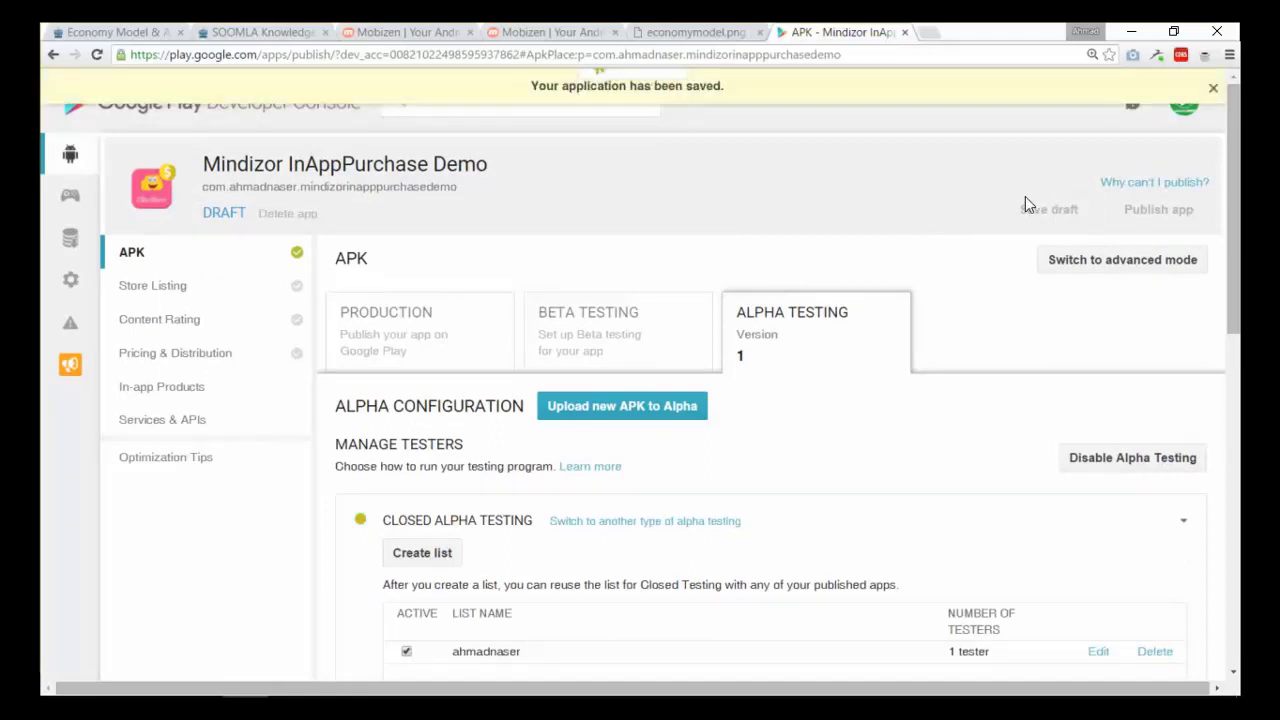
{"action": "scroll", "coordinate": [843, 223], "scroll_direction": "down", "scroll_amount": 1}
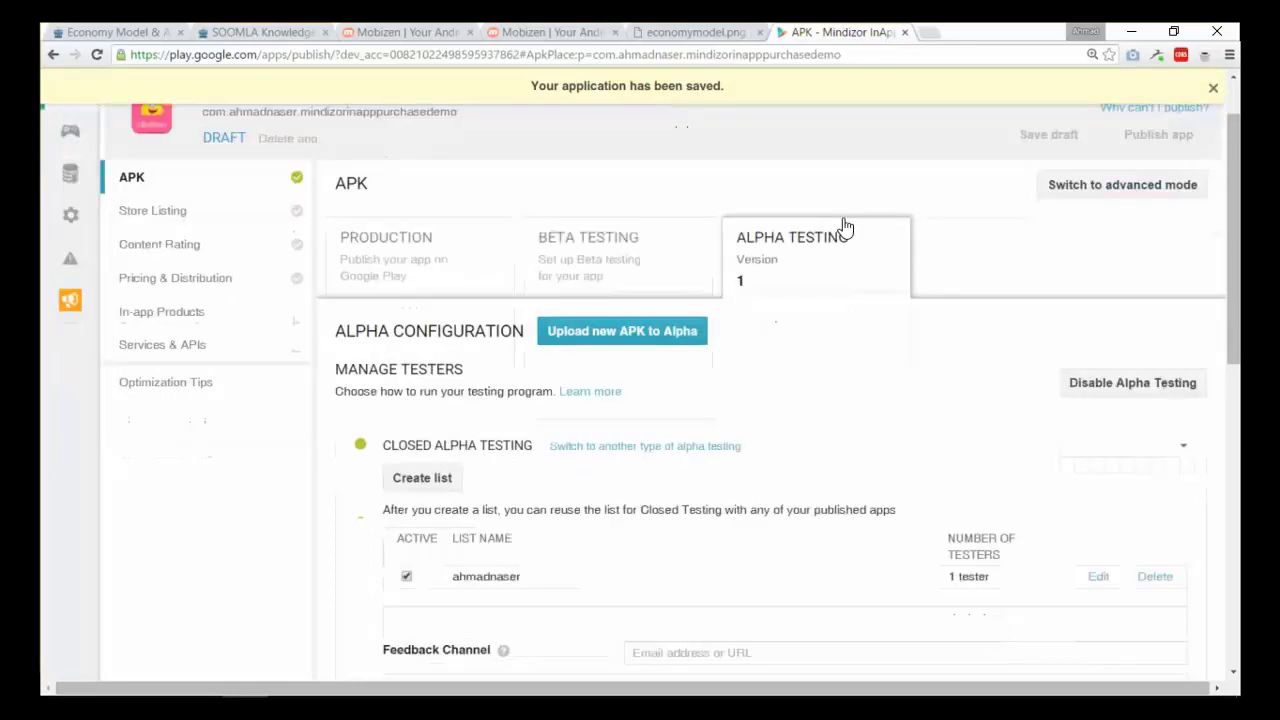
{"action": "scroll", "coordinate": [868, 238], "scroll_direction": "up", "scroll_amount": 1}
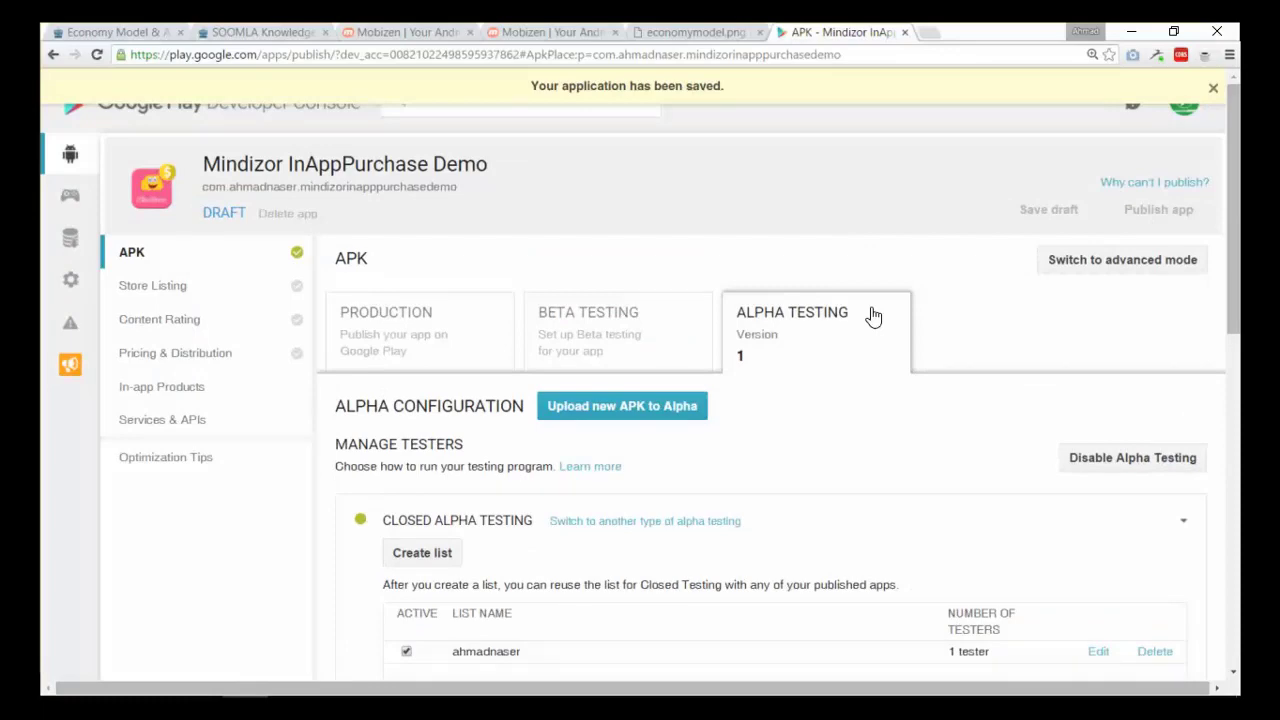
{"action": "scroll", "coordinate": [871, 314], "scroll_direction": "down", "scroll_amount": 2}
{"action": "scroll", "coordinate": [471, 291], "scroll_direction": "up", "scroll_amount": 2}
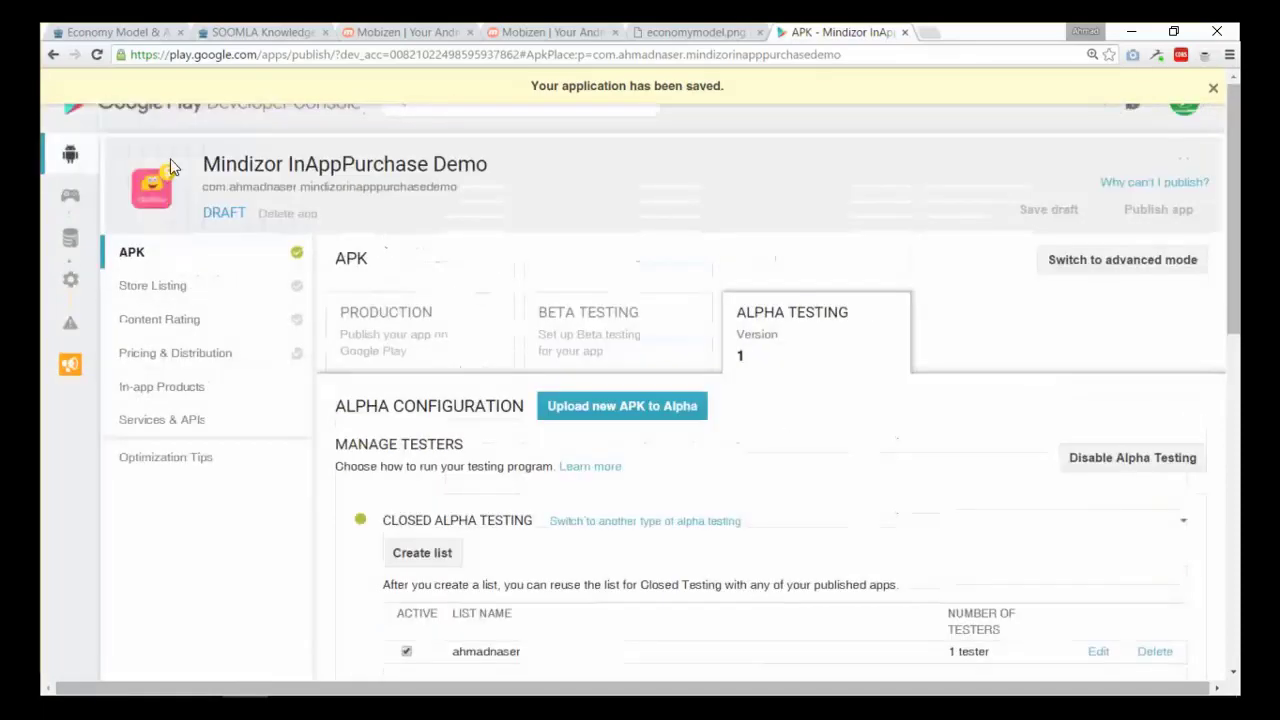
- Reopen Mindizor InAppPurchase Demo from All applications and return to its APK page
{"action": "left_click", "coordinate": [72, 148]}
{"action": "scroll", "coordinate": [286, 397], "scroll_direction": "down", "scroll_amount": 5}
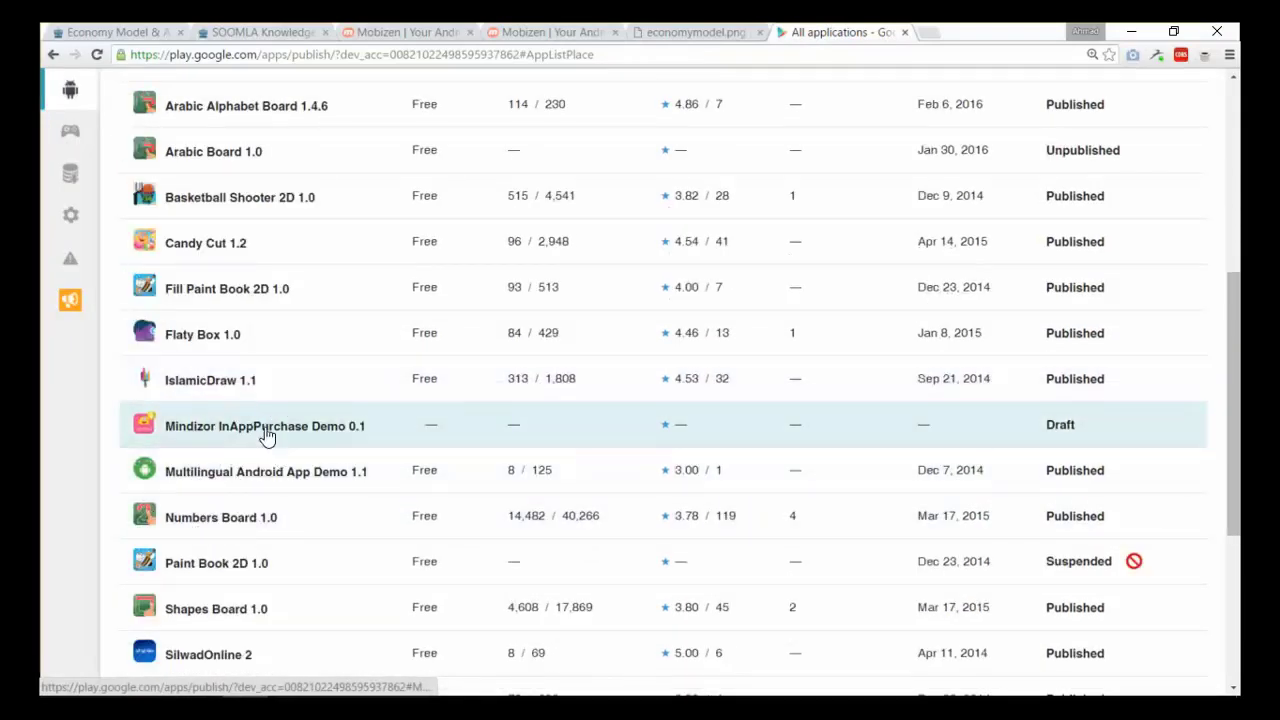
{"action": "left_click", "coordinate": [256, 434]}
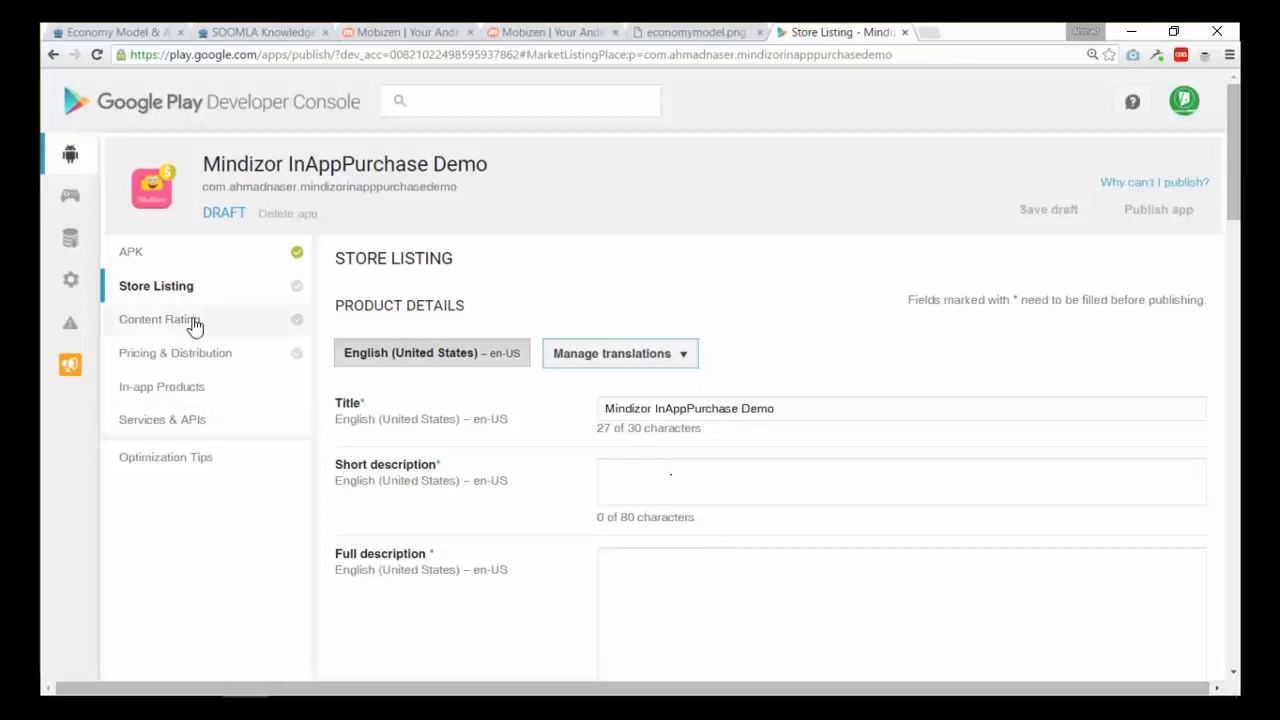
{"action": "left_click", "coordinate": [171, 258]}
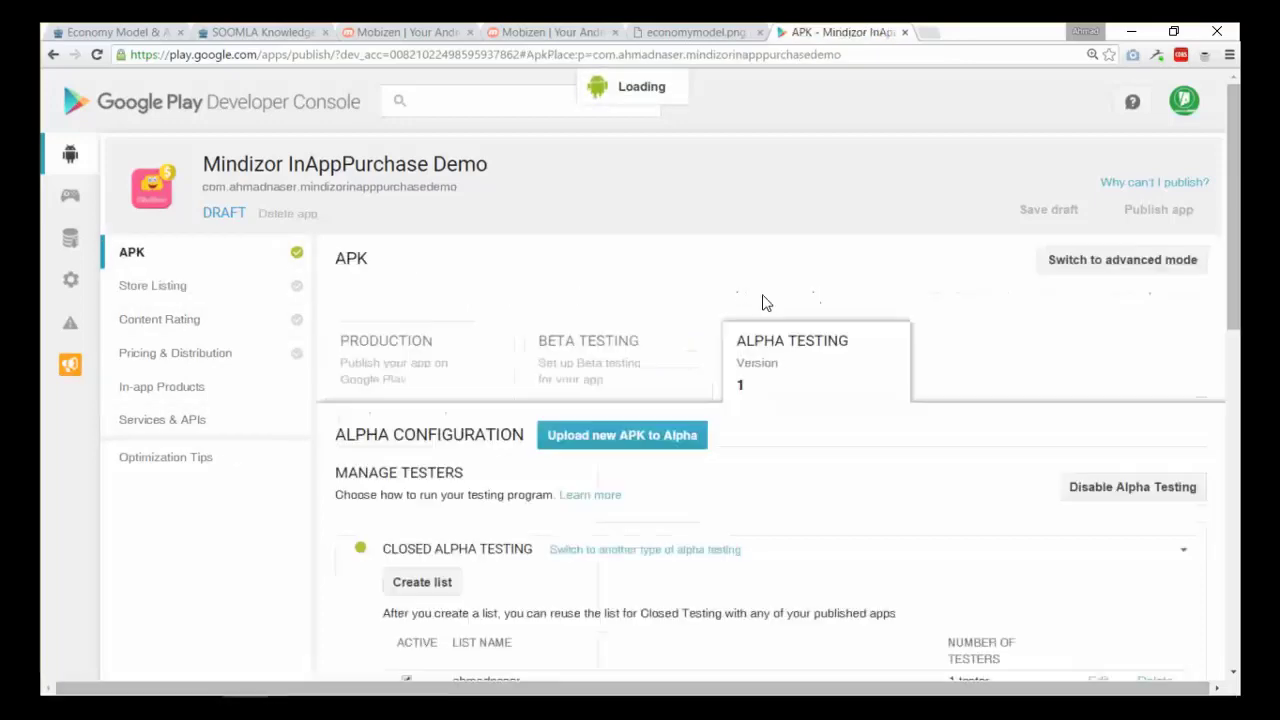
{"action": "scroll", "coordinate": [530, 500], "scroll_direction": "down", "scroll_amount": 1}
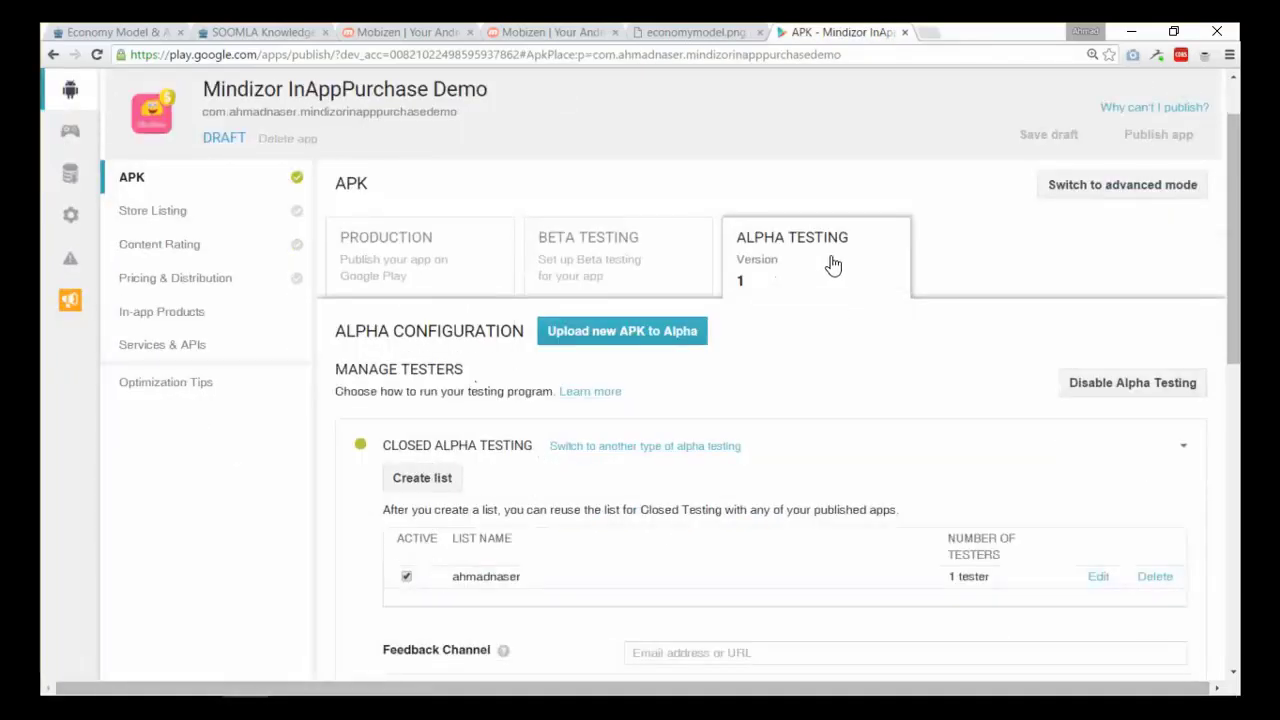
{"action": "scroll", "coordinate": [563, 374], "scroll_direction": "up", "scroll_amount": 1}
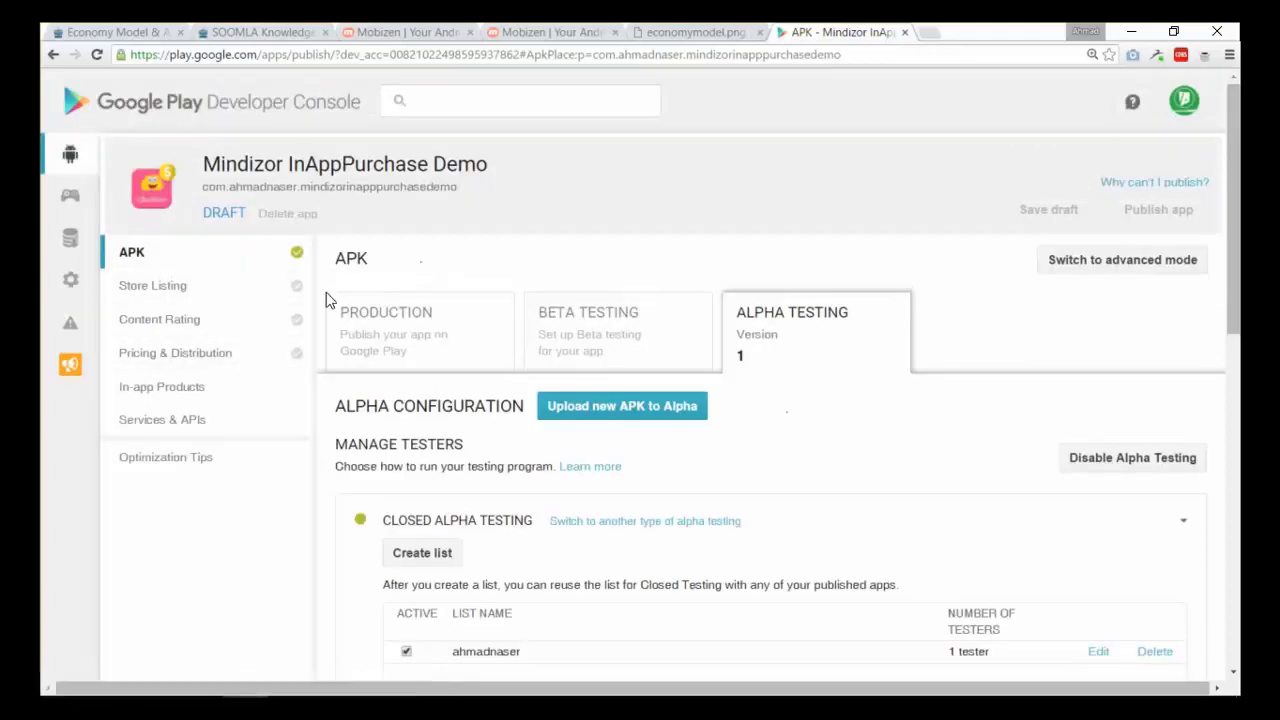
- Open the Store Listing, visit the Short and Full description fields, and scroll to Graphic Assets
{"action": "left_click", "coordinate": [168, 296]}
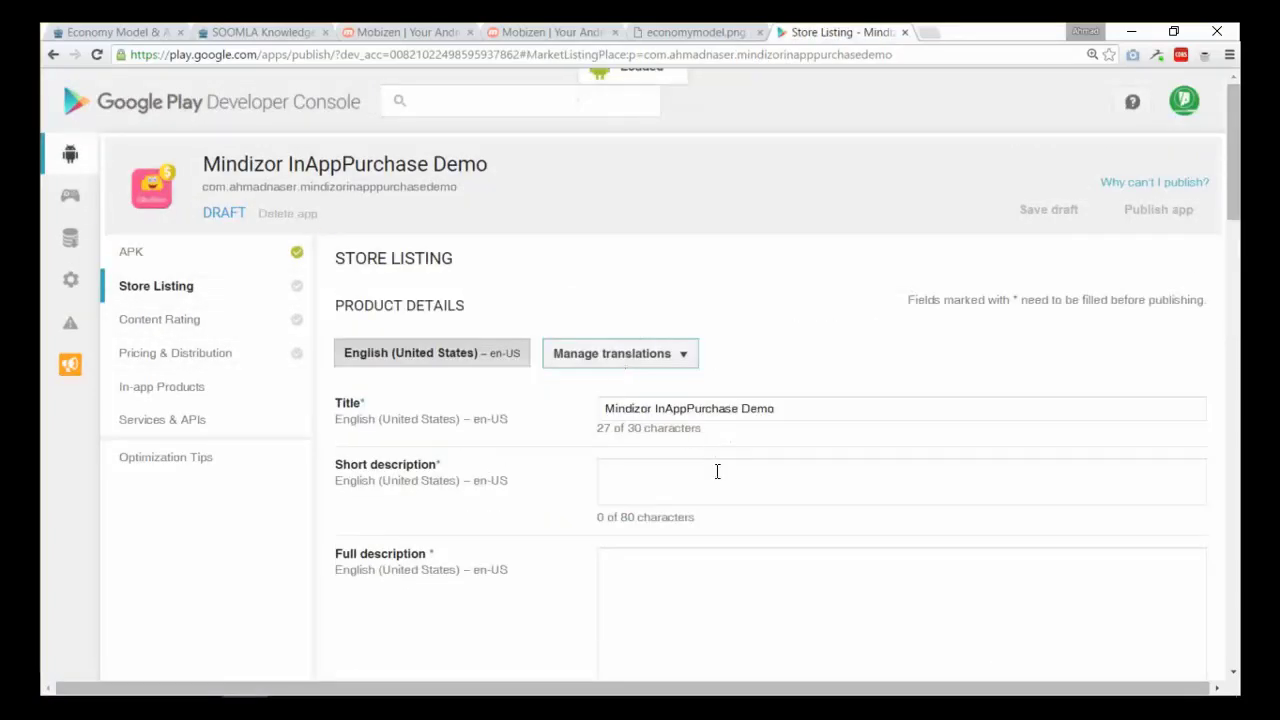
{"action": "left_click", "coordinate": [705, 492]}
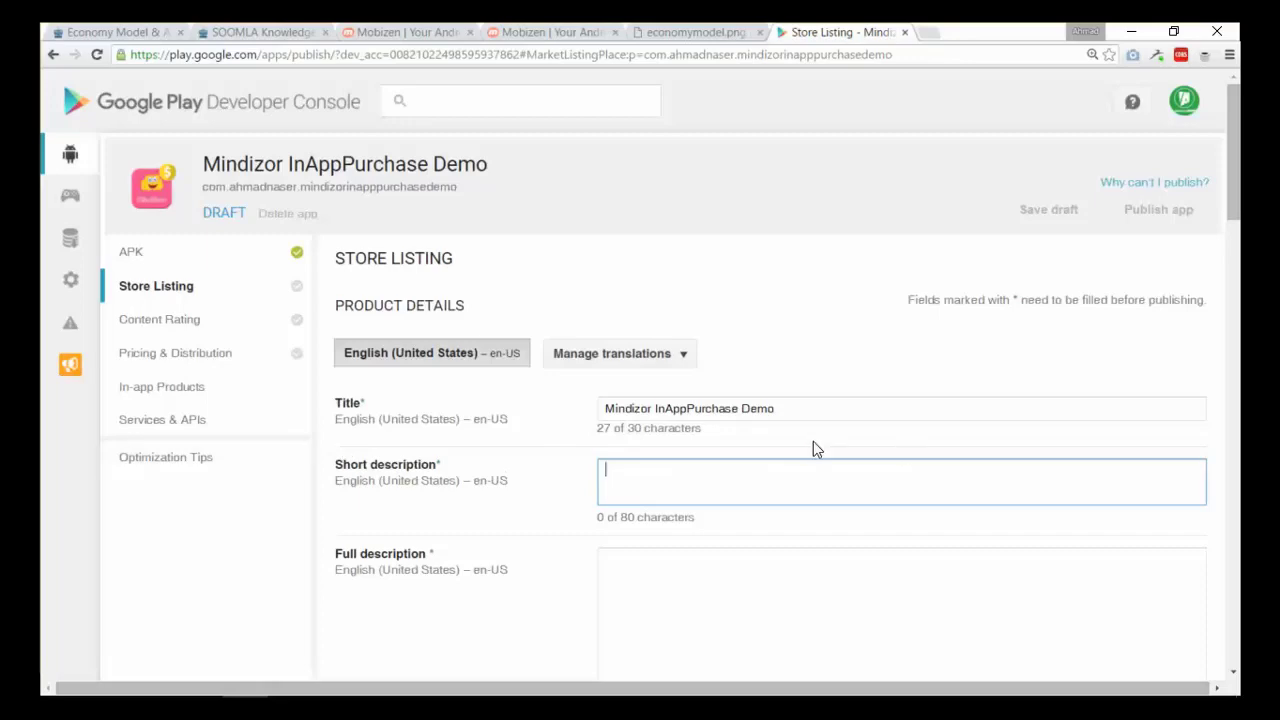
{"action": "scroll", "coordinate": [433, 488], "scroll_direction": "down", "scroll_amount": 1}
{"action": "left_click", "coordinate": [796, 549]}
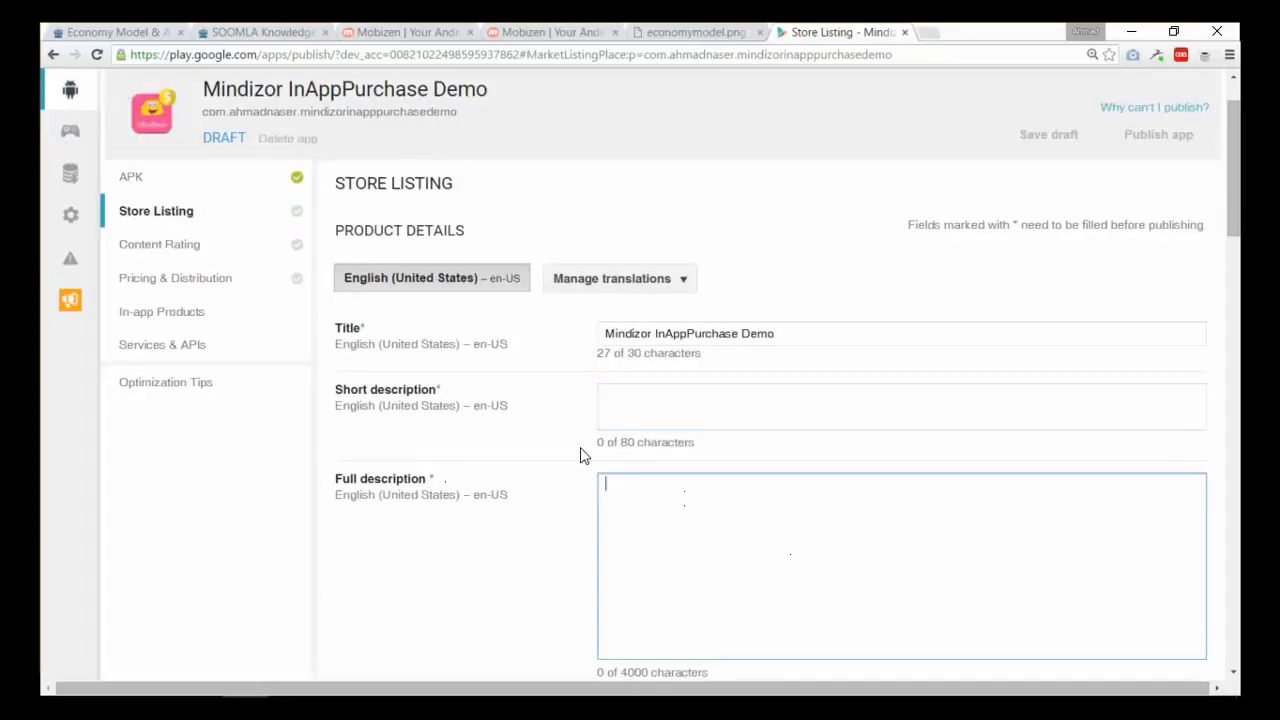
{"action": "scroll", "coordinate": [537, 443], "scroll_direction": "down", "scroll_amount": 5}
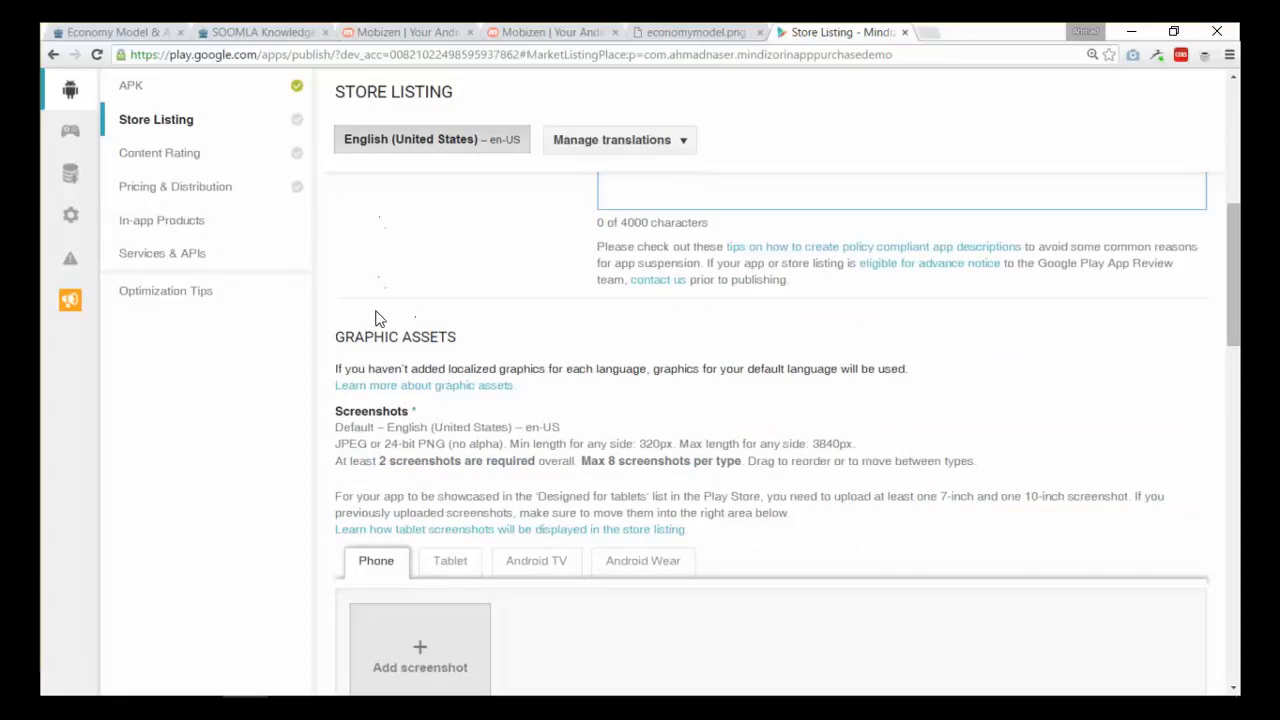
{"action": "scroll", "coordinate": [407, 224], "scroll_direction": "down", "scroll_amount": 1}
{"action": "scroll", "coordinate": [491, 491], "scroll_direction": "down", "scroll_amount": 1}
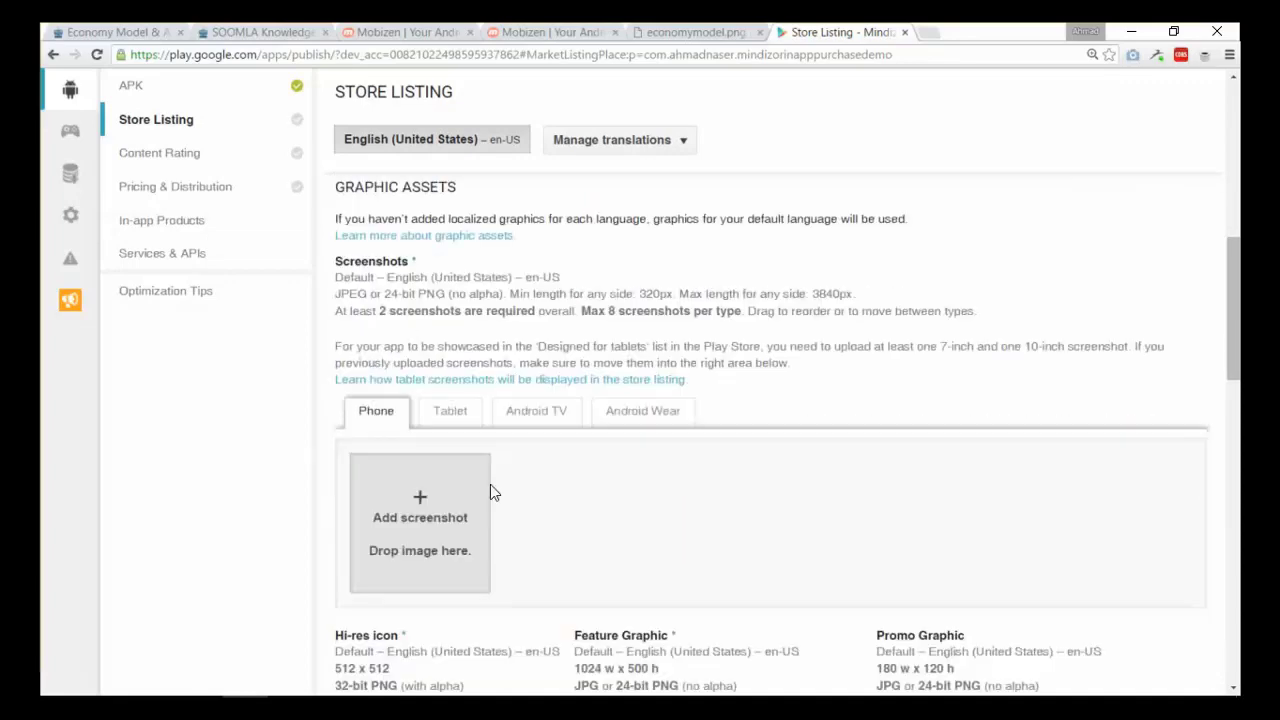
{"action": "scroll", "coordinate": [573, 466], "scroll_direction": "down", "scroll_amount": 3}
{"action": "scroll", "coordinate": [573, 466], "scroll_direction": "down", "scroll_amount": 1}
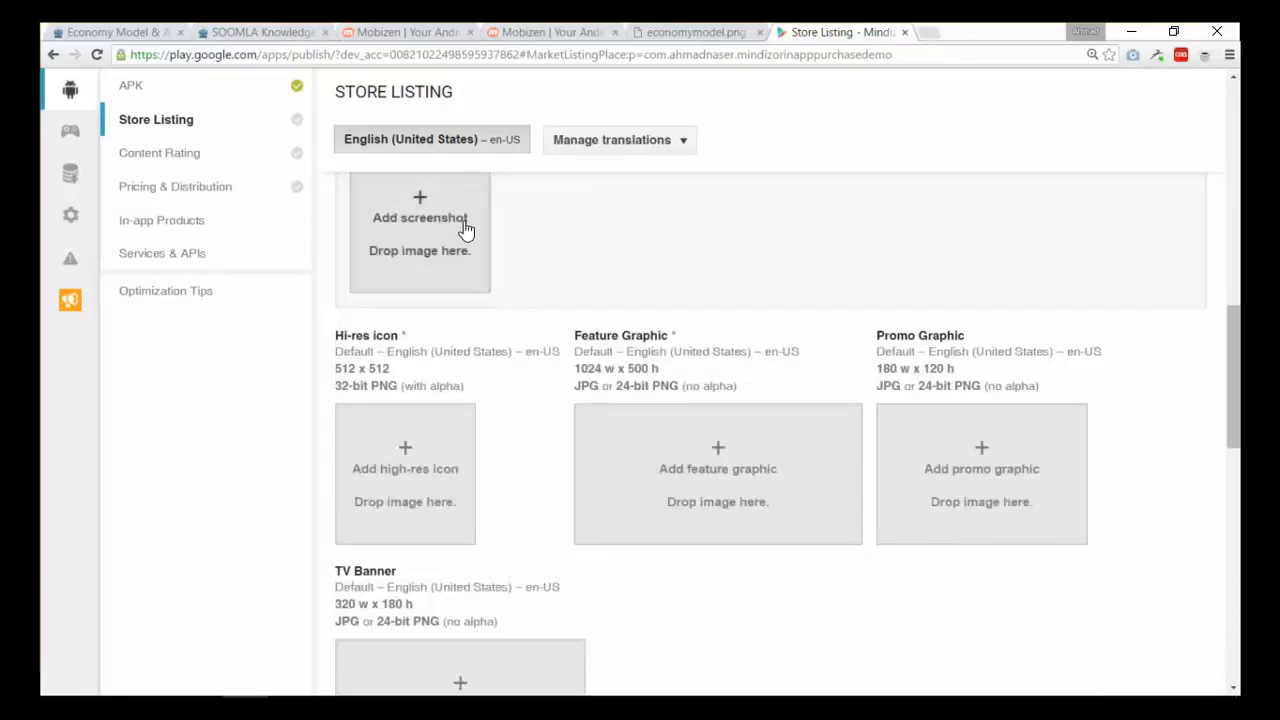
- Upload 1.png from the Mindizor-IAP screetshots folder as the first phone screenshot
{"action": "left_click", "coordinate": [460, 246]}
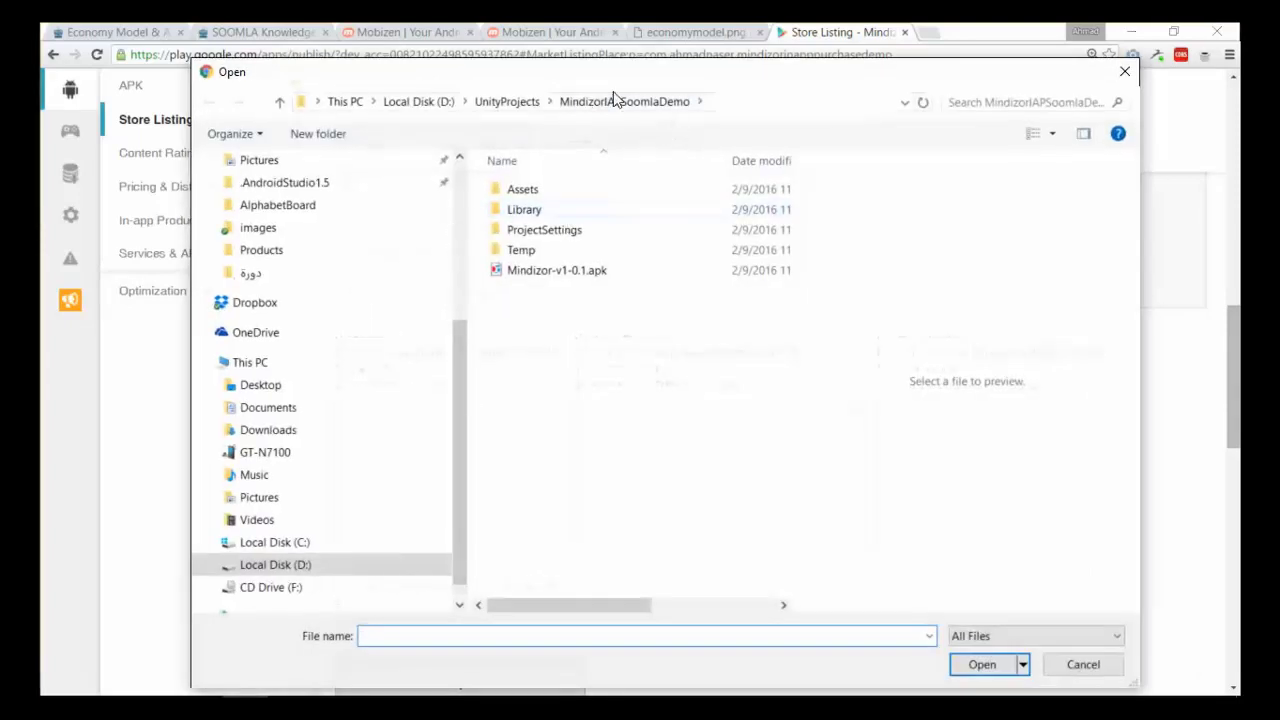
{"action": "scroll", "coordinate": [333, 365], "scroll_direction": "up", "scroll_amount": 1}
{"action": "scroll", "coordinate": [300, 385], "scroll_direction": "up", "scroll_amount": 6}
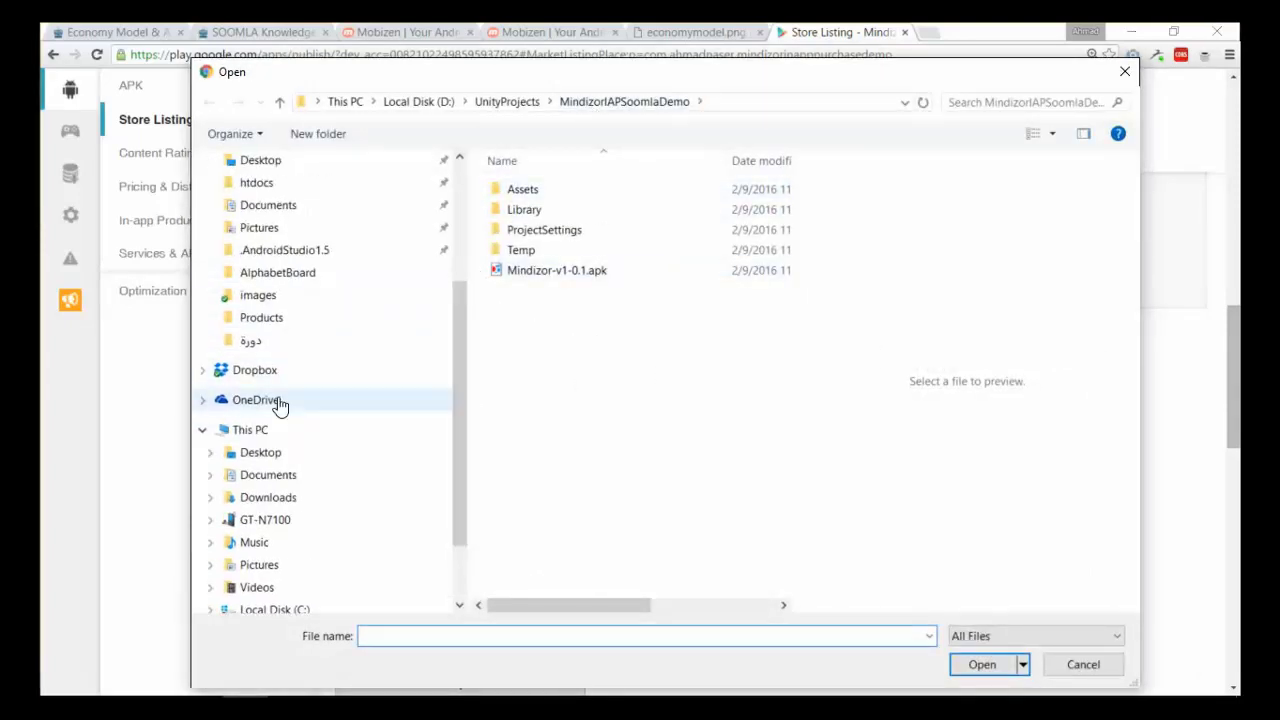
{"action": "left_click", "coordinate": [274, 249]}
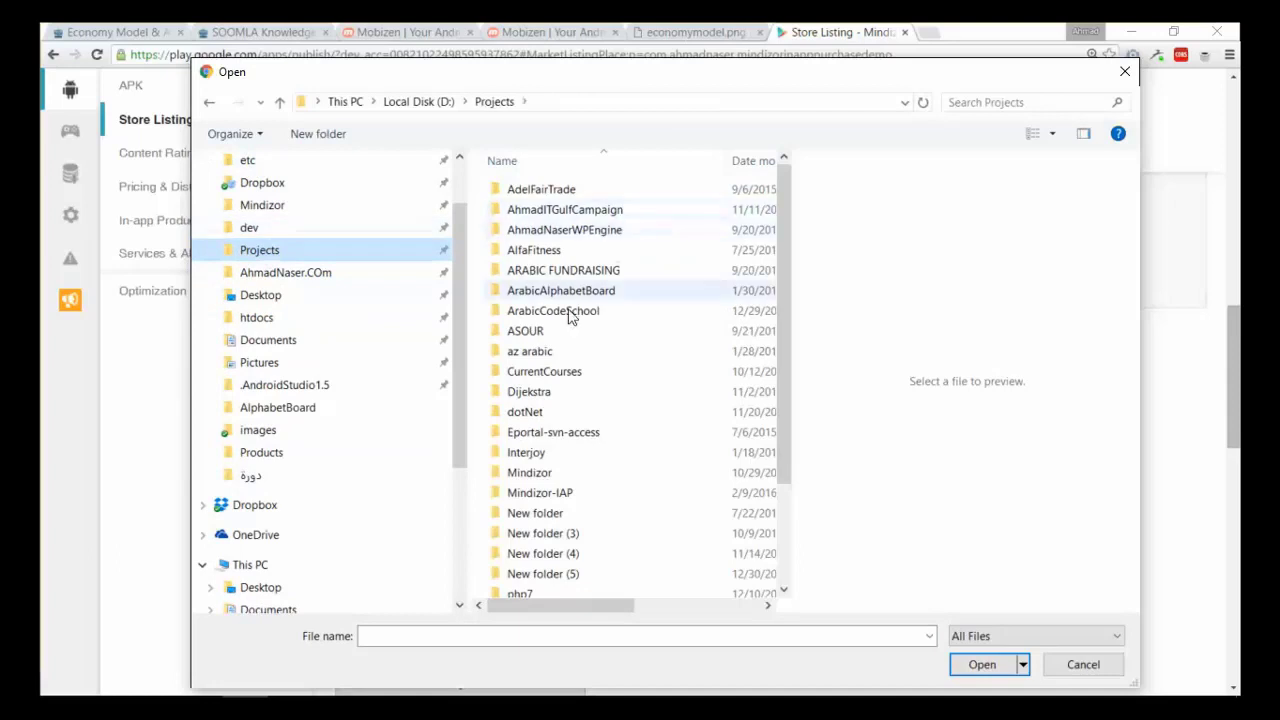
{"action": "left_click", "coordinate": [562, 496]}
{"action": "double_click", "coordinate": [562, 496]}
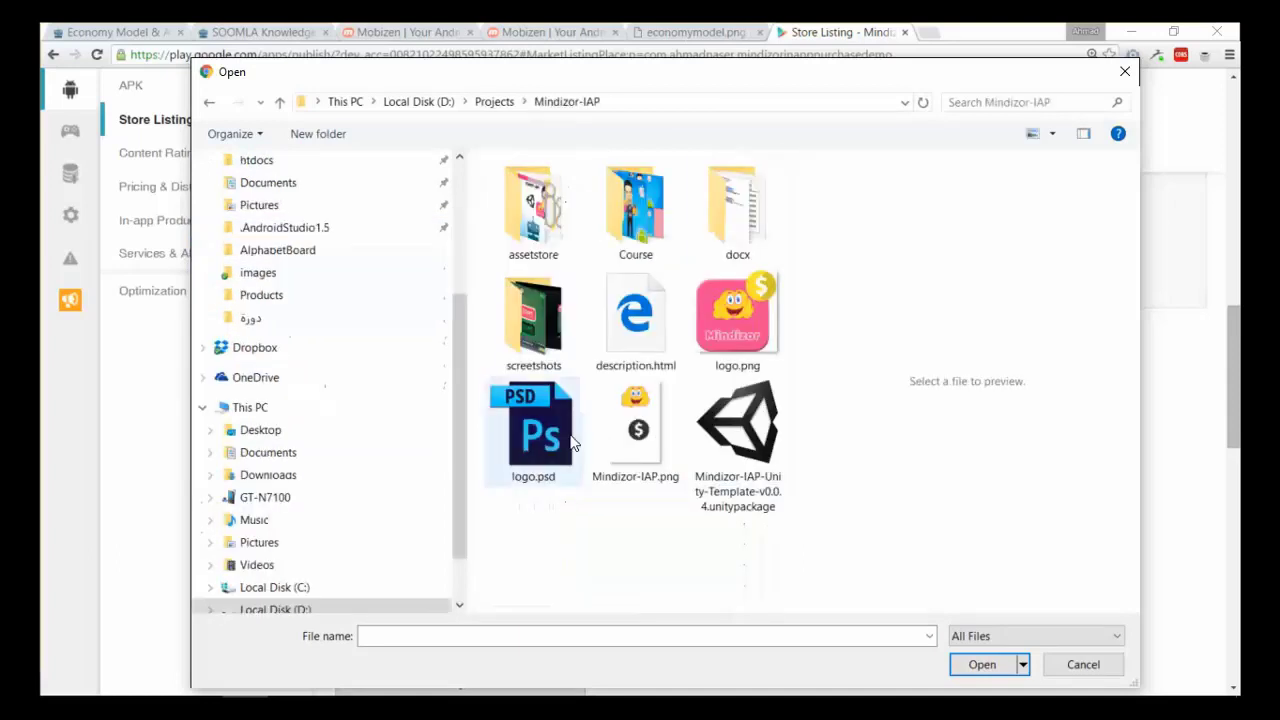
{"action": "left_click", "coordinate": [537, 325]}
{"action": "double_click", "coordinate": [537, 325]}
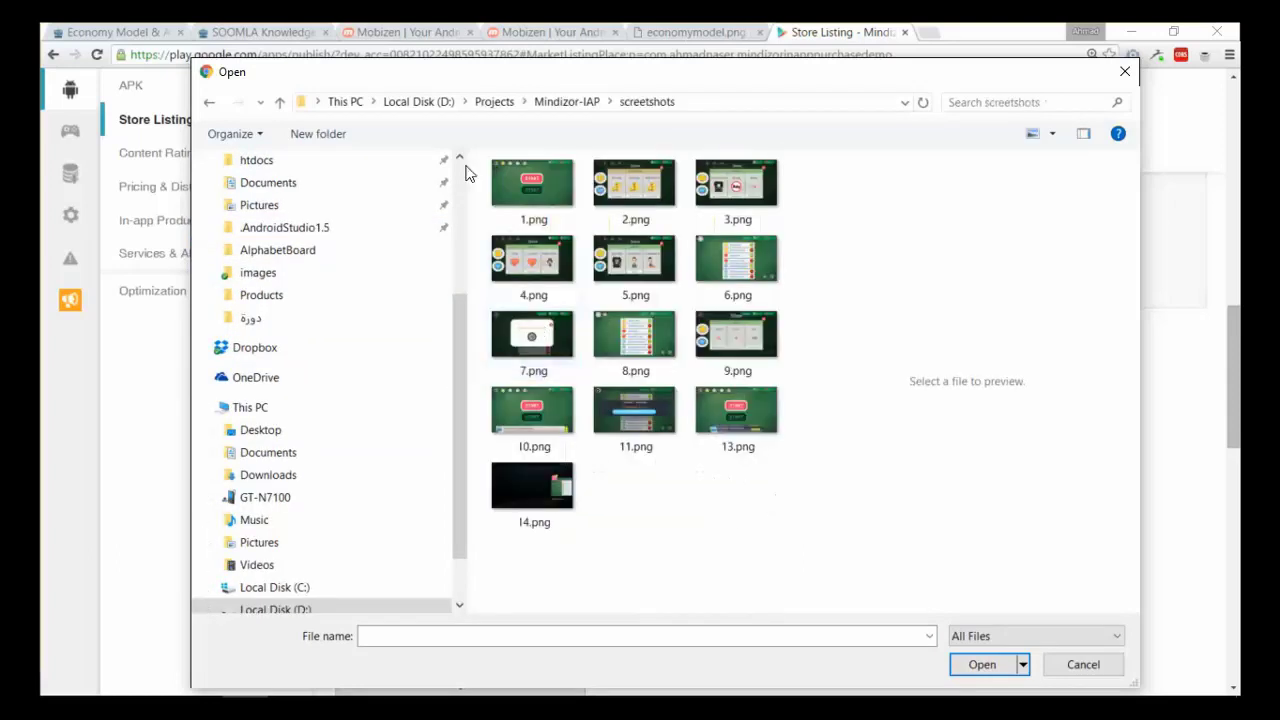
{"action": "left_click", "coordinate": [534, 182]}
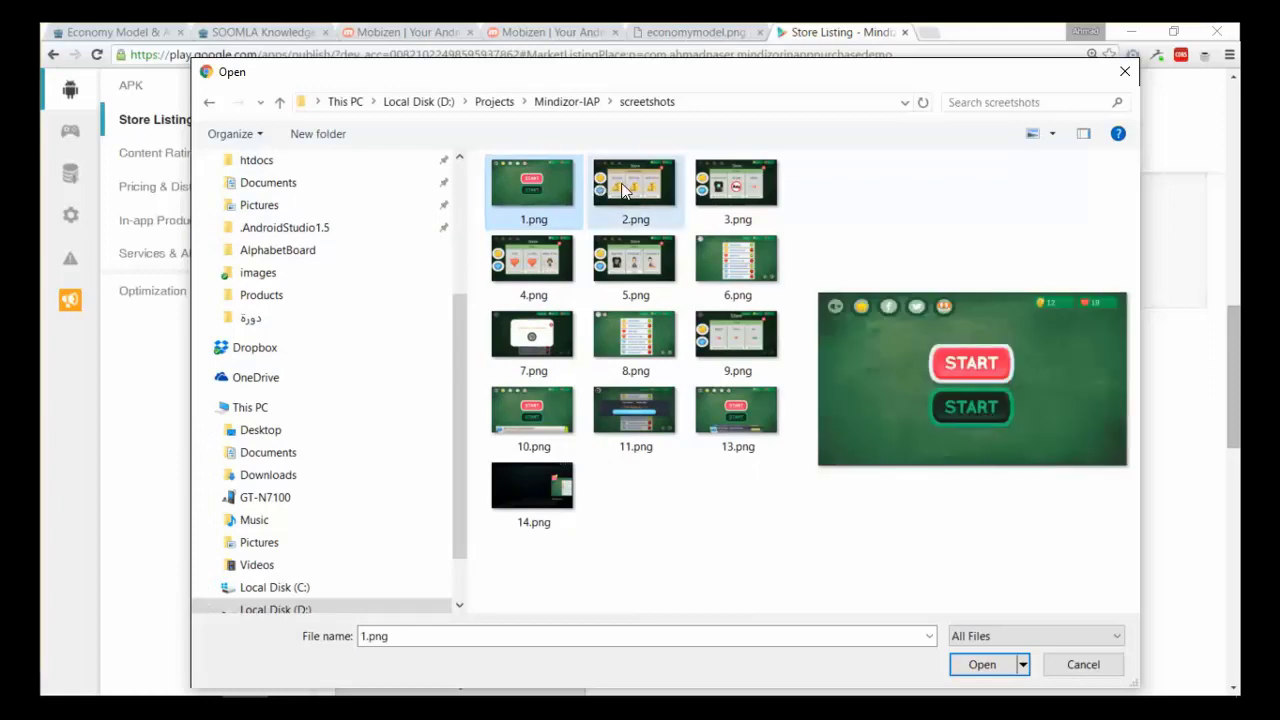
{"action": "left_click", "coordinate": [622, 188]}
{"action": "double_click", "coordinate": [564, 187]}
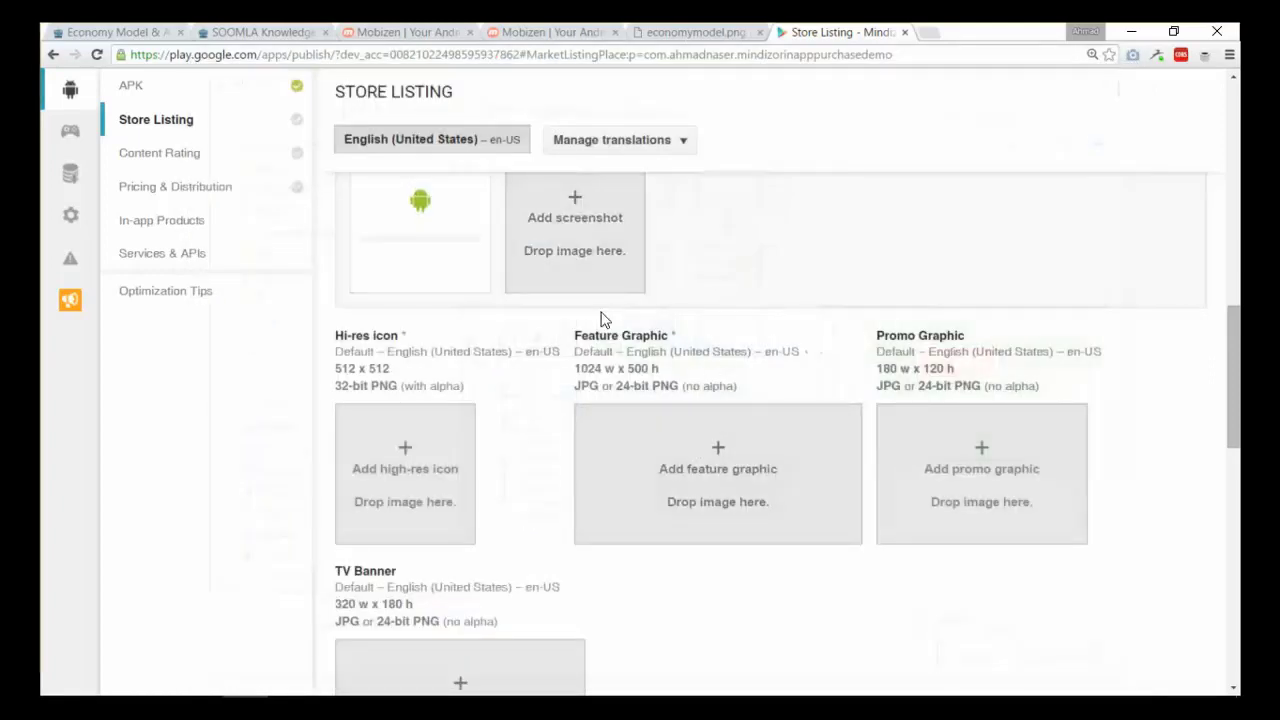
- Upload 2.png, 3.png and 4.png as further phone screenshots
{"action": "left_click", "coordinate": [570, 255]}
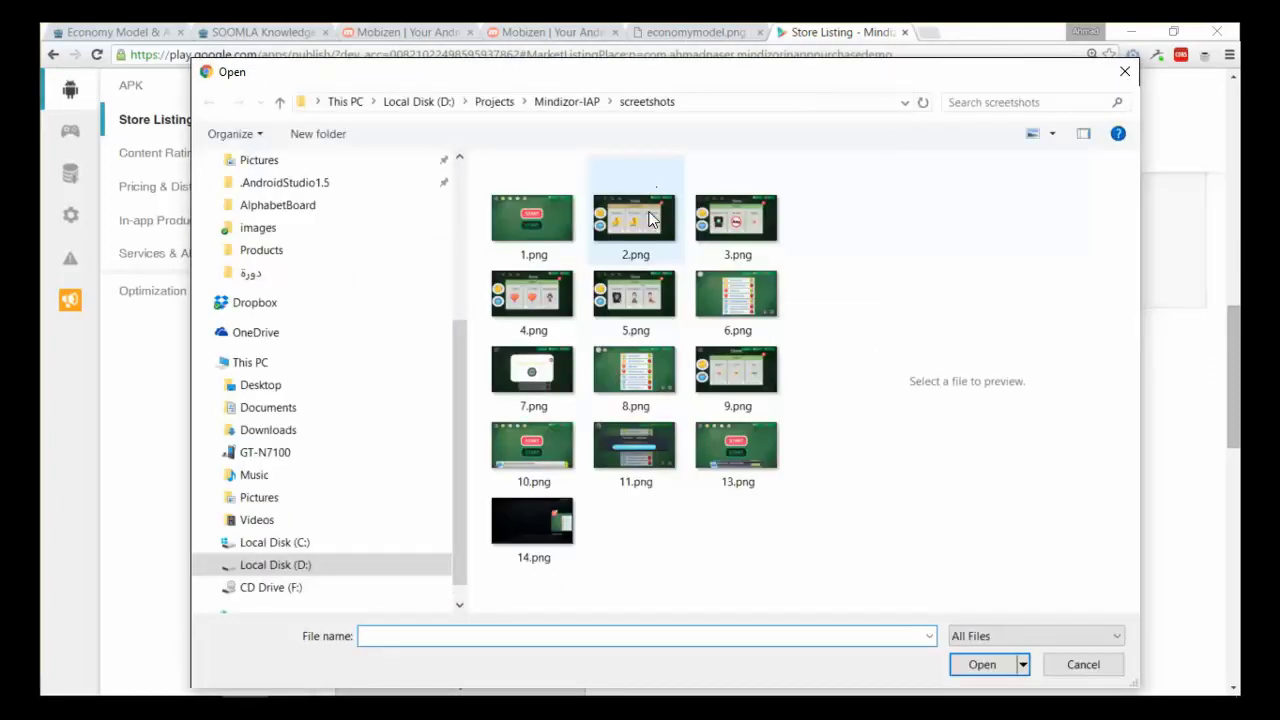
{"action": "double_click", "coordinate": [650, 220]}
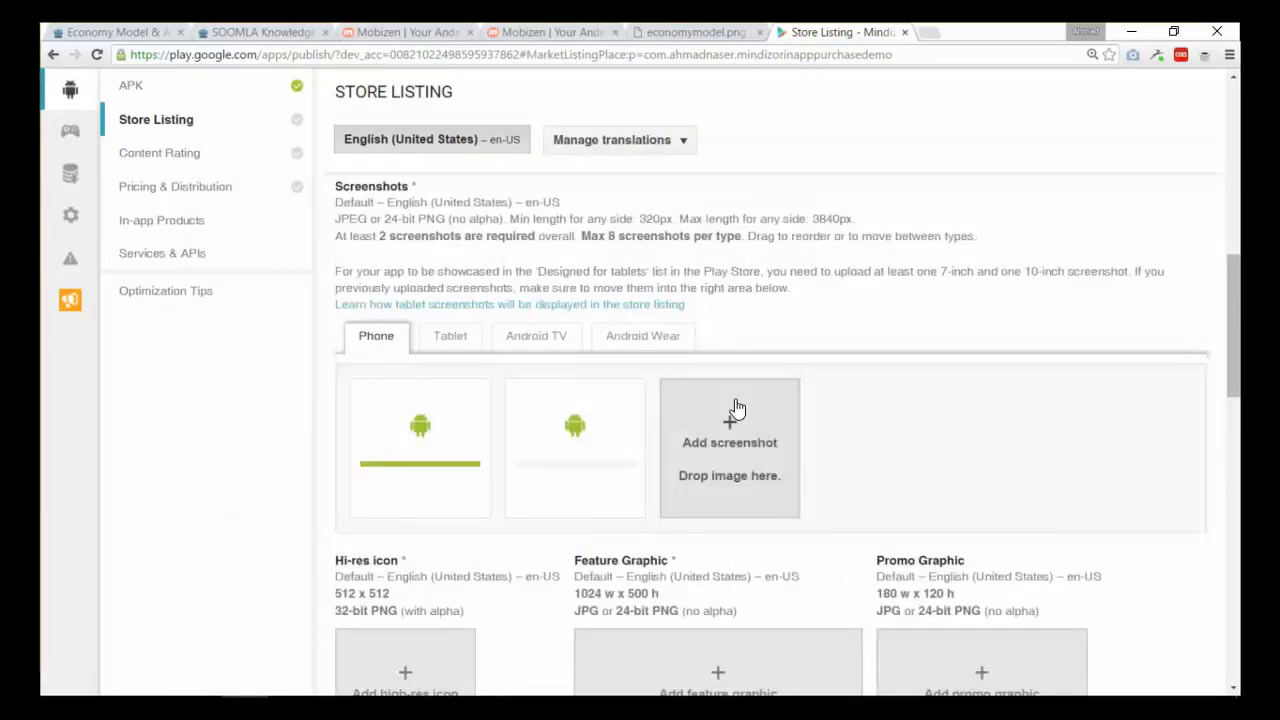
{"action": "left_click", "coordinate": [749, 380]}
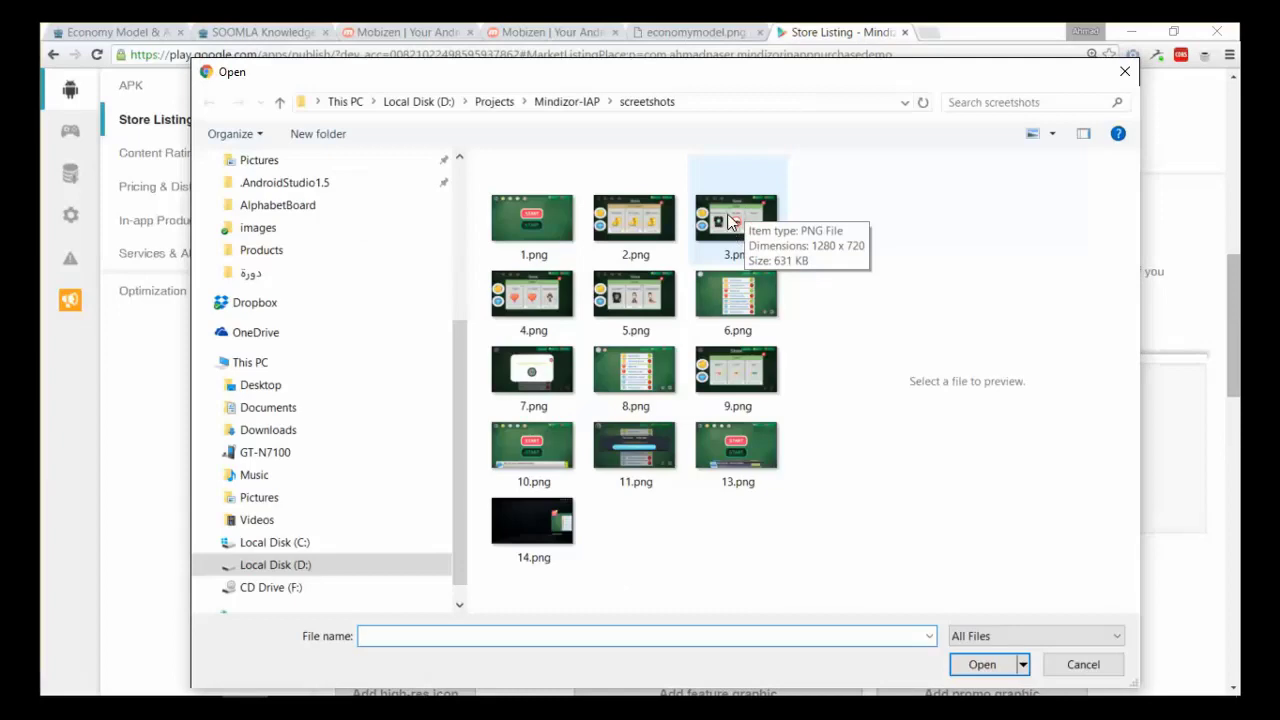
{"action": "double_click", "coordinate": [730, 222]}
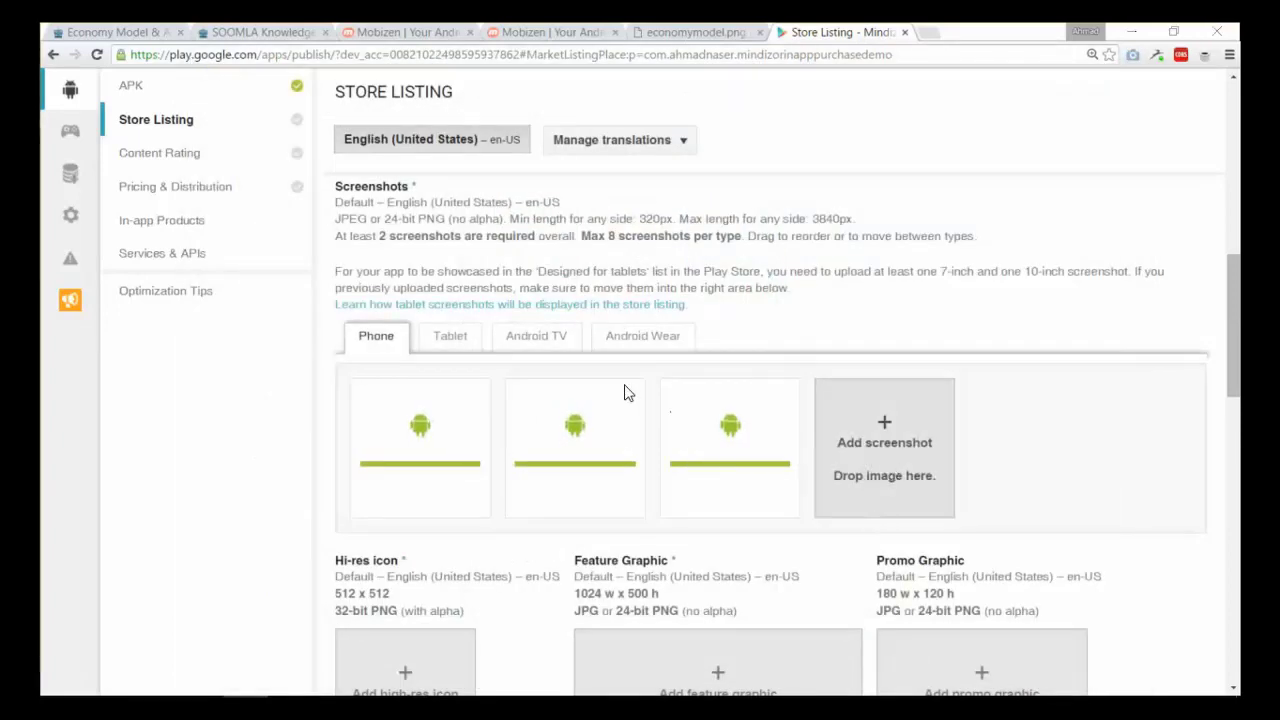
{"action": "left_click", "coordinate": [884, 447]}
{"action": "double_click", "coordinate": [534, 300]}
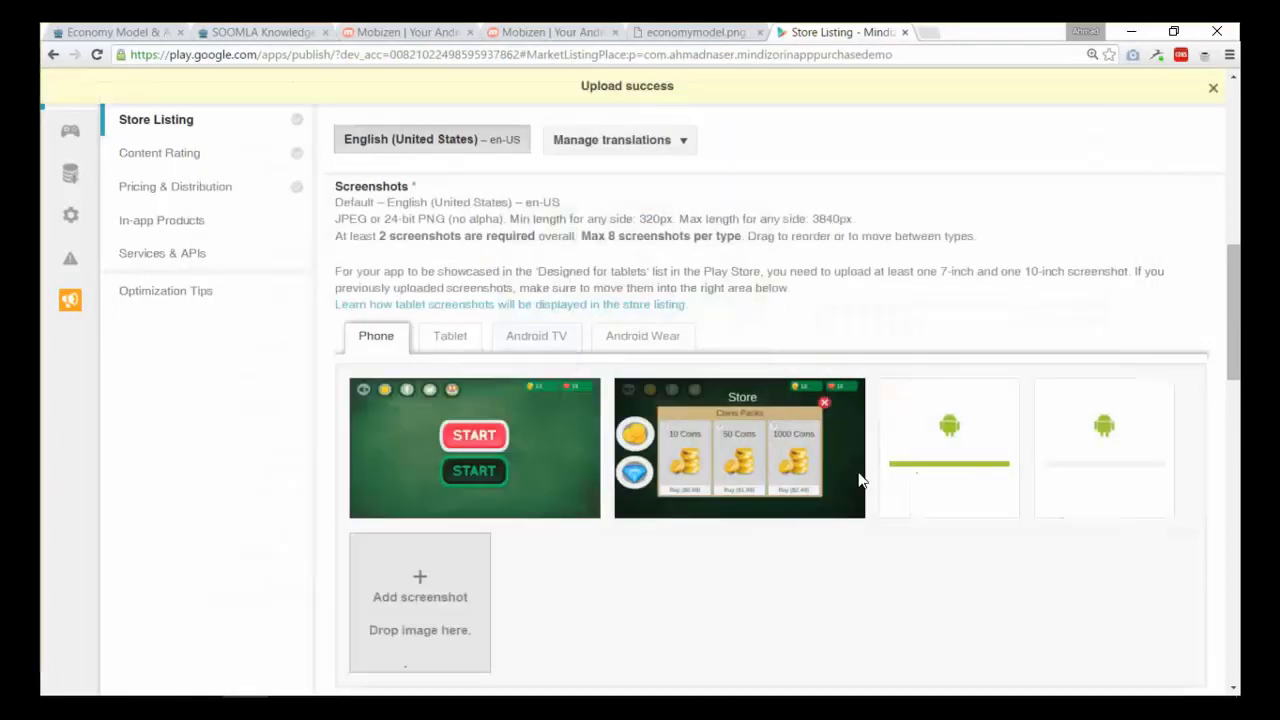
- Upload 5.png and 8.png as phone screenshots
{"action": "scroll", "coordinate": [554, 526], "scroll_direction": "down", "scroll_amount": 2}
{"action": "left_click", "coordinate": [426, 480]}
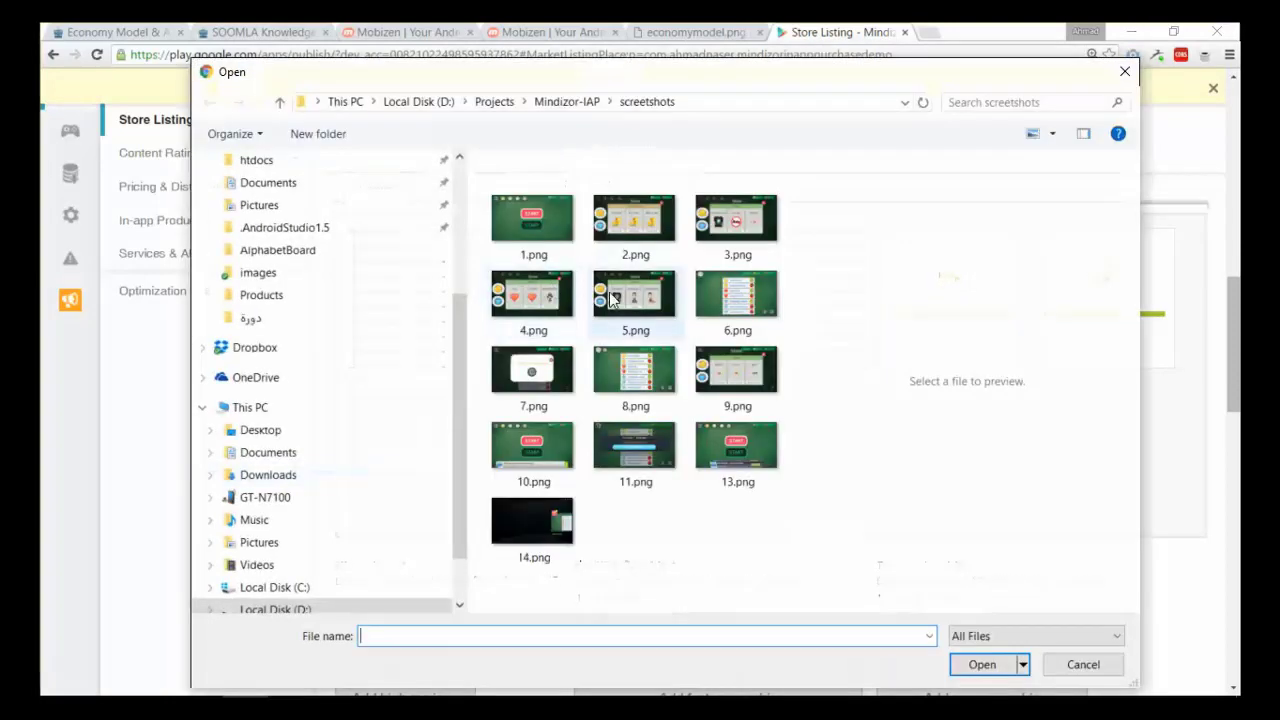
{"action": "left_click", "coordinate": [612, 300]}
{"action": "left_click", "coordinate": [732, 310]}
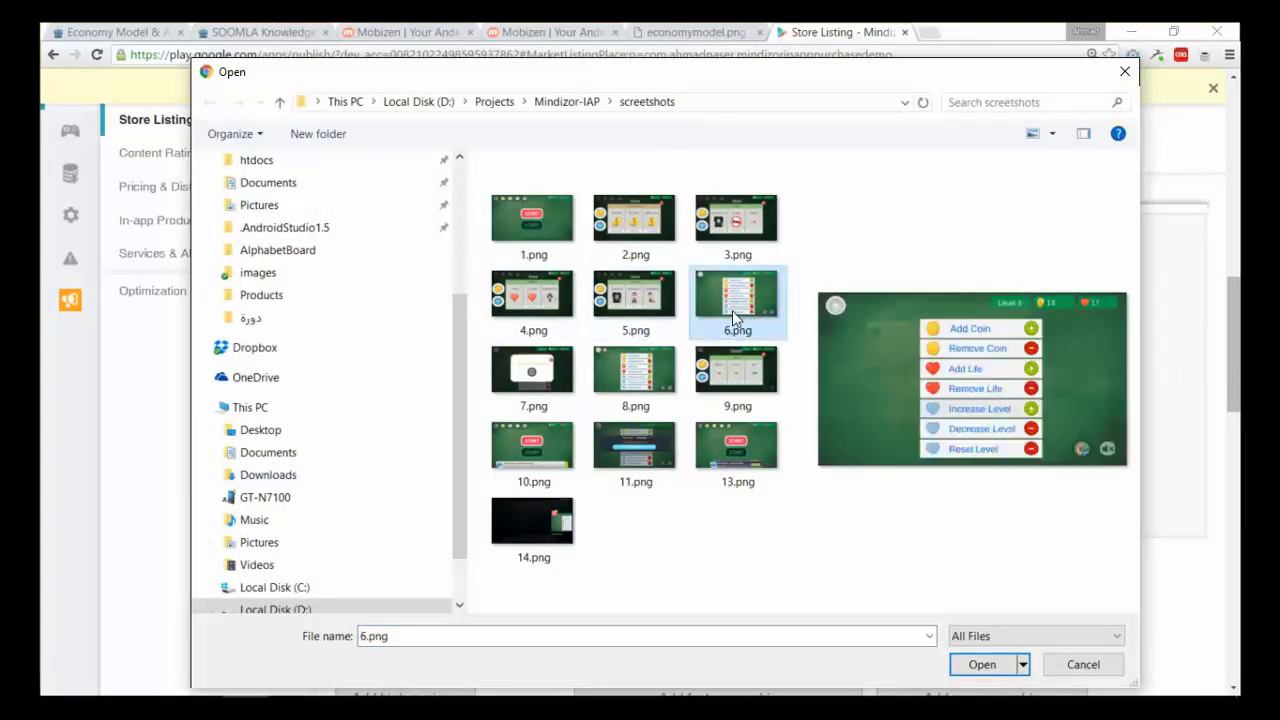
{"action": "left_click", "coordinate": [646, 301]}
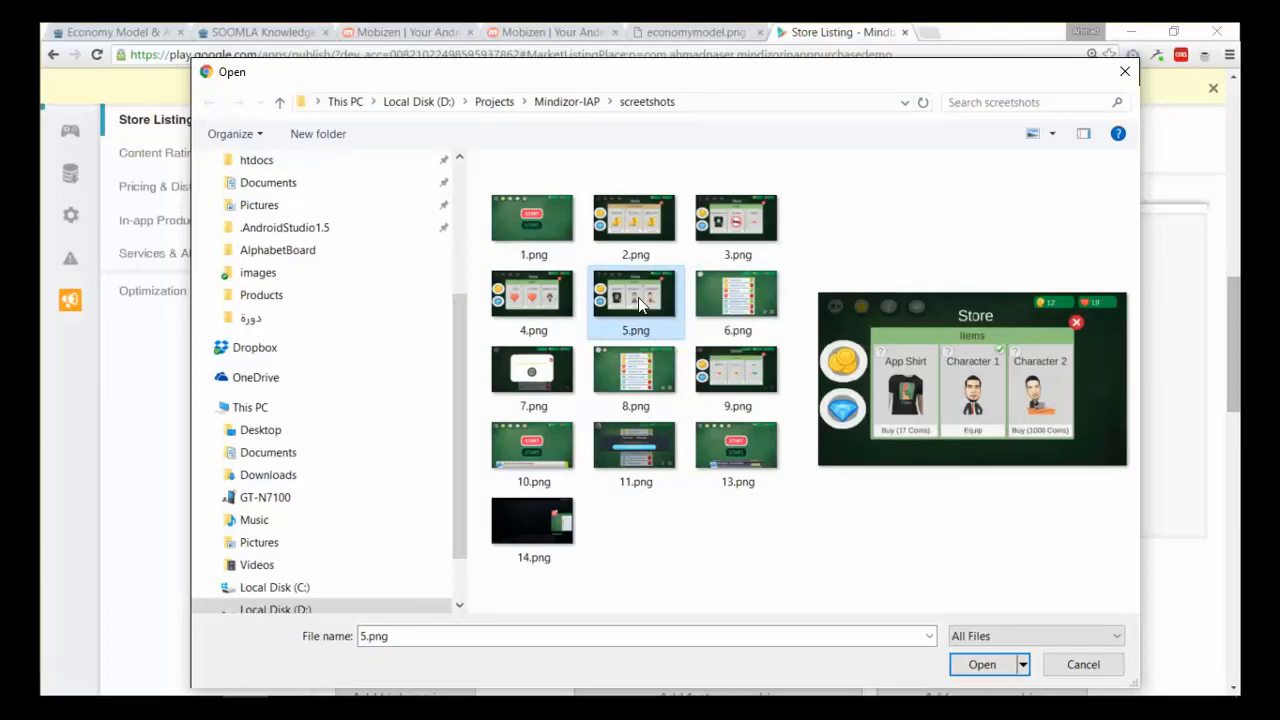
{"action": "double_click", "coordinate": [638, 297]}
{"action": "left_click", "coordinate": [831, 477]}
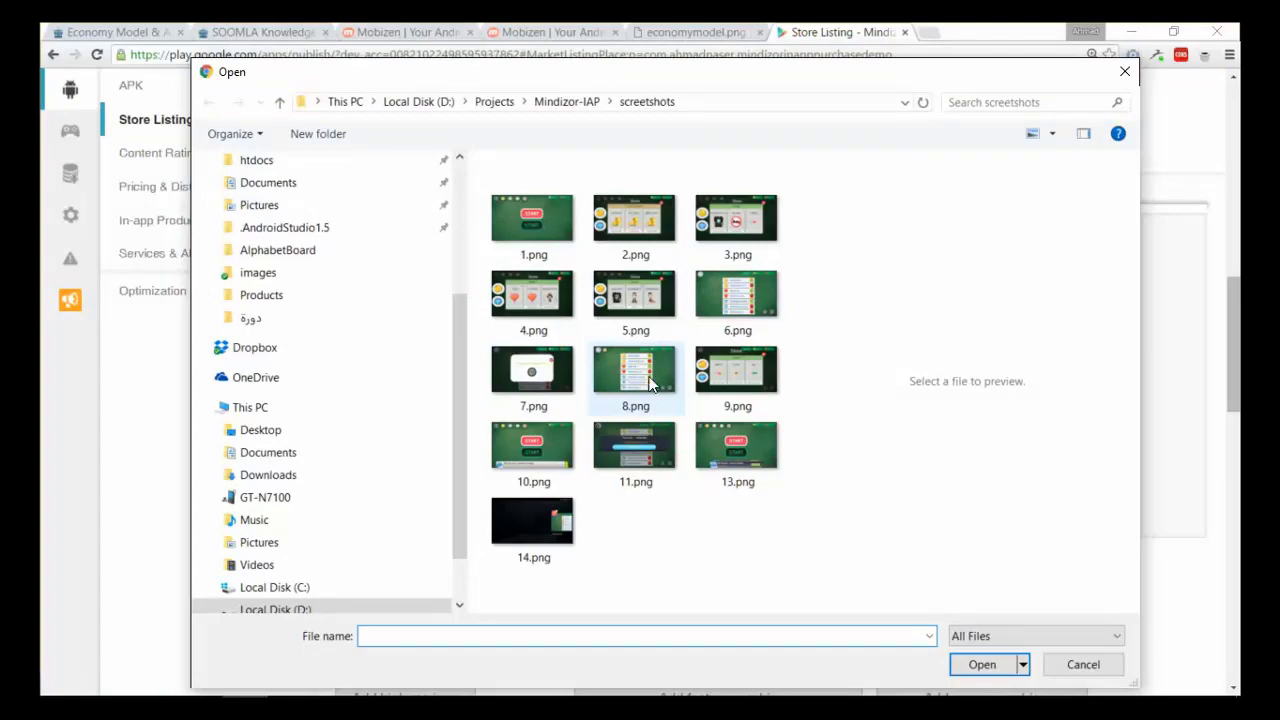
{"action": "double_click", "coordinate": [645, 378]}
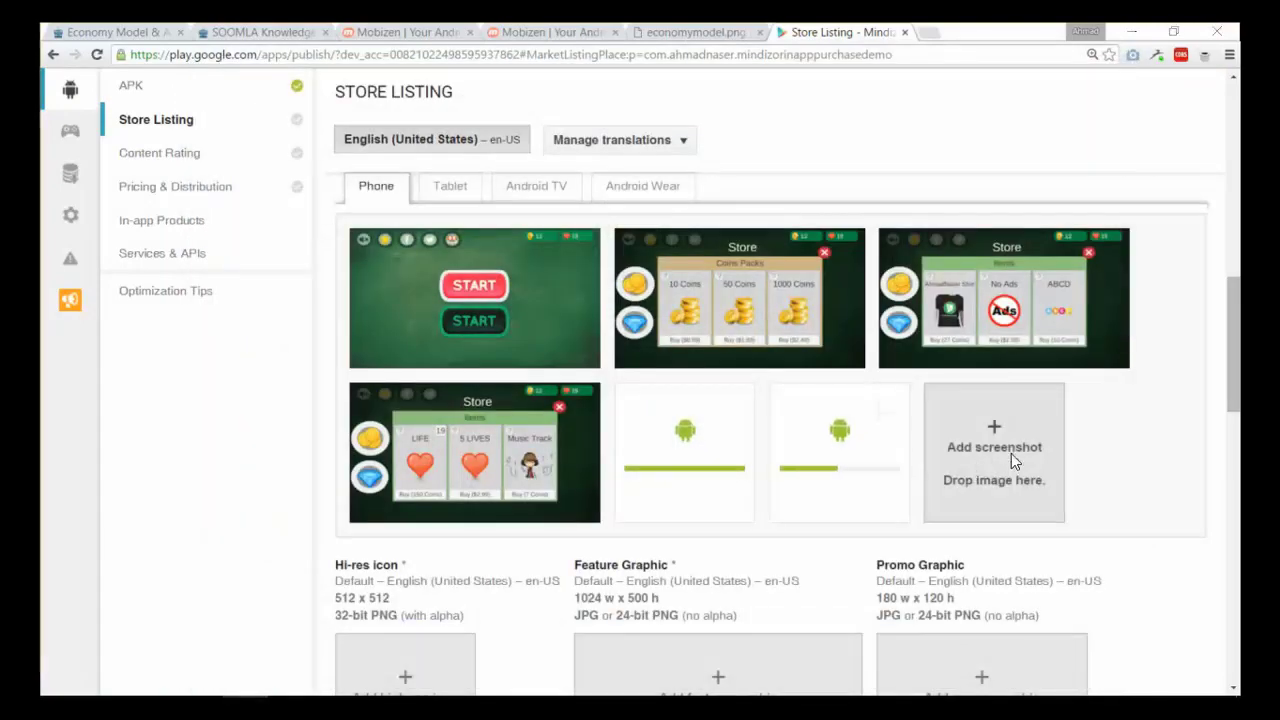
{"action": "left_click", "coordinate": [1011, 453]}
- Upload one more phone screenshot
{"action": "double_click", "coordinate": [734, 431]}
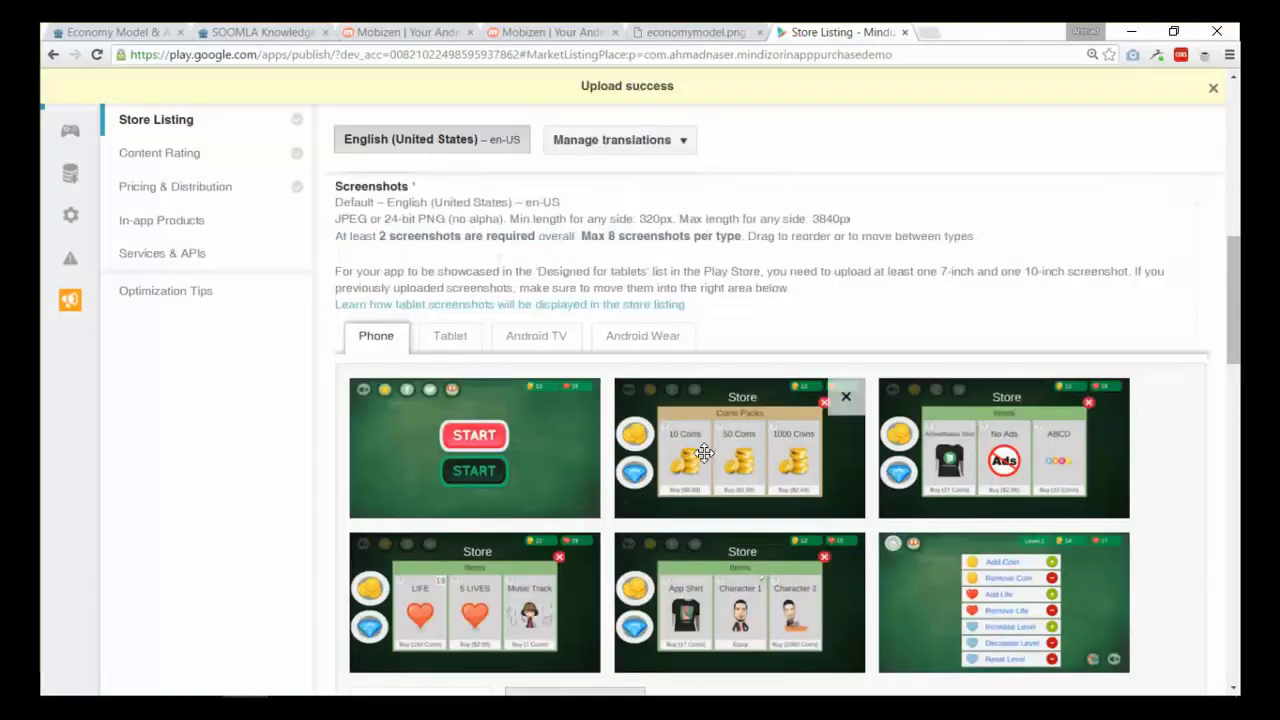
{"action": "scroll", "coordinate": [704, 453], "scroll_direction": "down", "scroll_amount": 2}
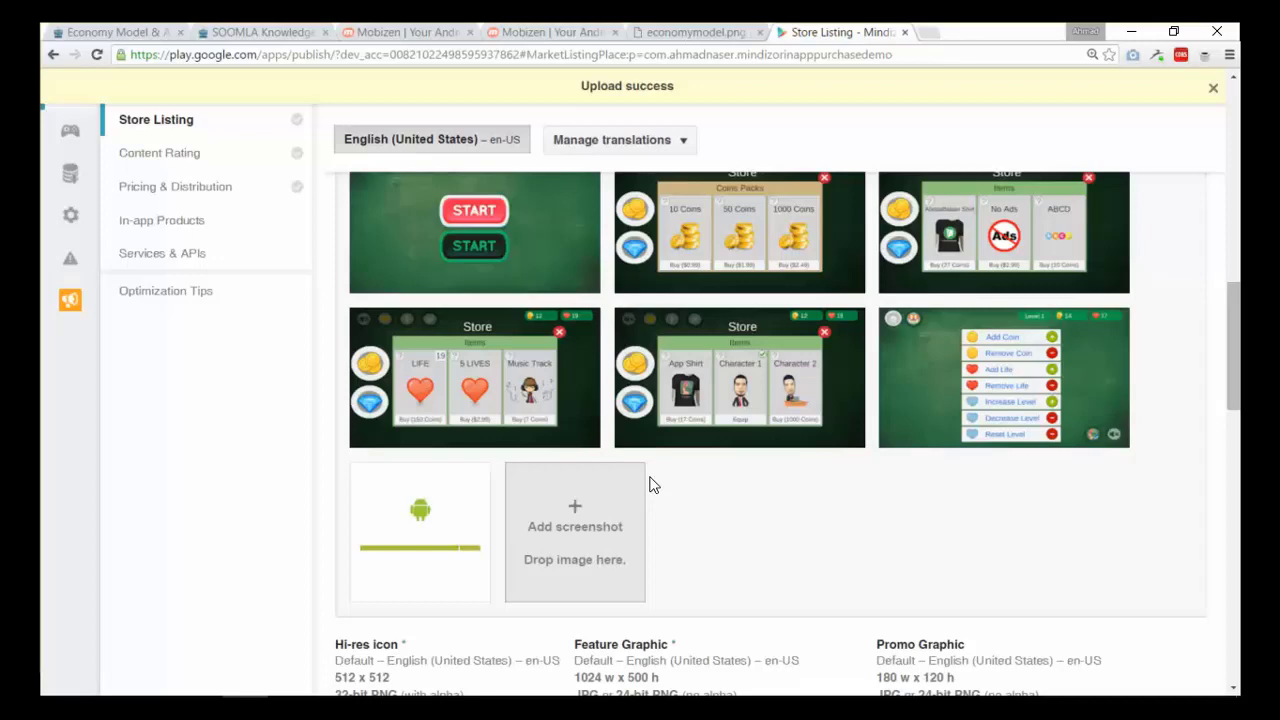
{"action": "scroll", "coordinate": [650, 485], "scroll_direction": "down", "scroll_amount": 3}
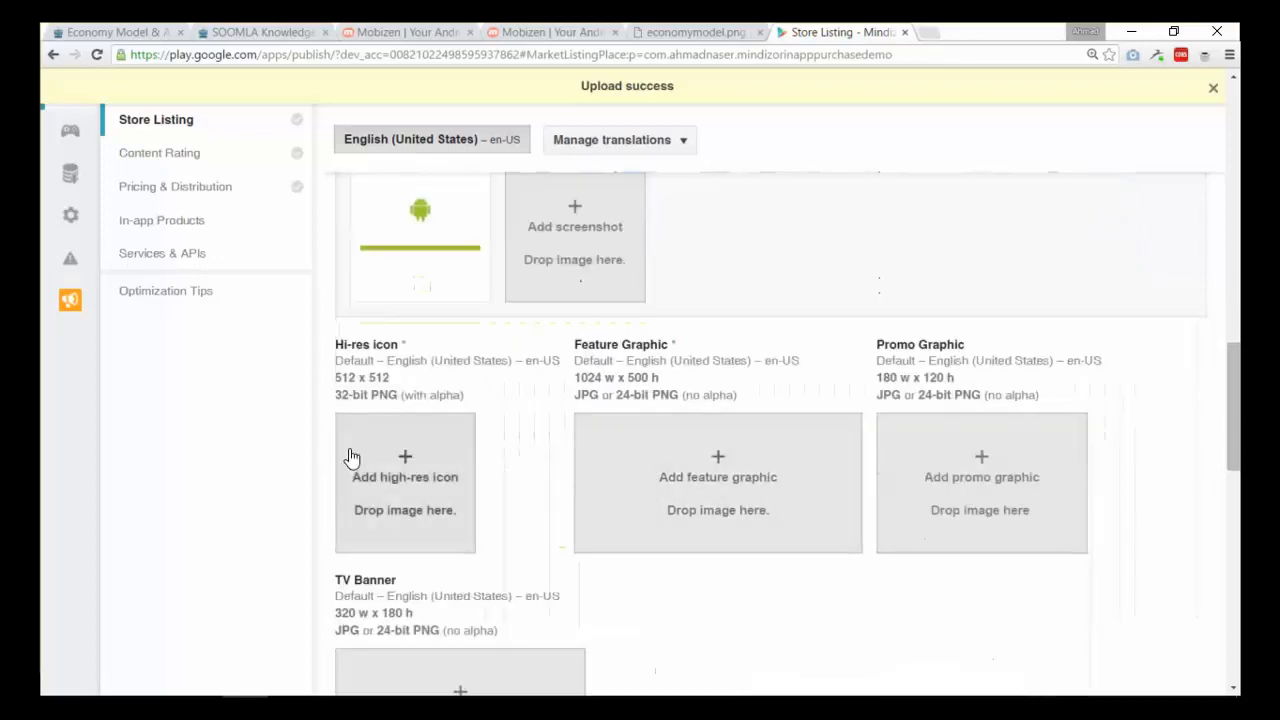
- From the hi-res icon file chooser, open Mindizor-IAP's logo.png in Adobe Photoshop CC 2014
{"action": "left_click", "coordinate": [433, 498]}
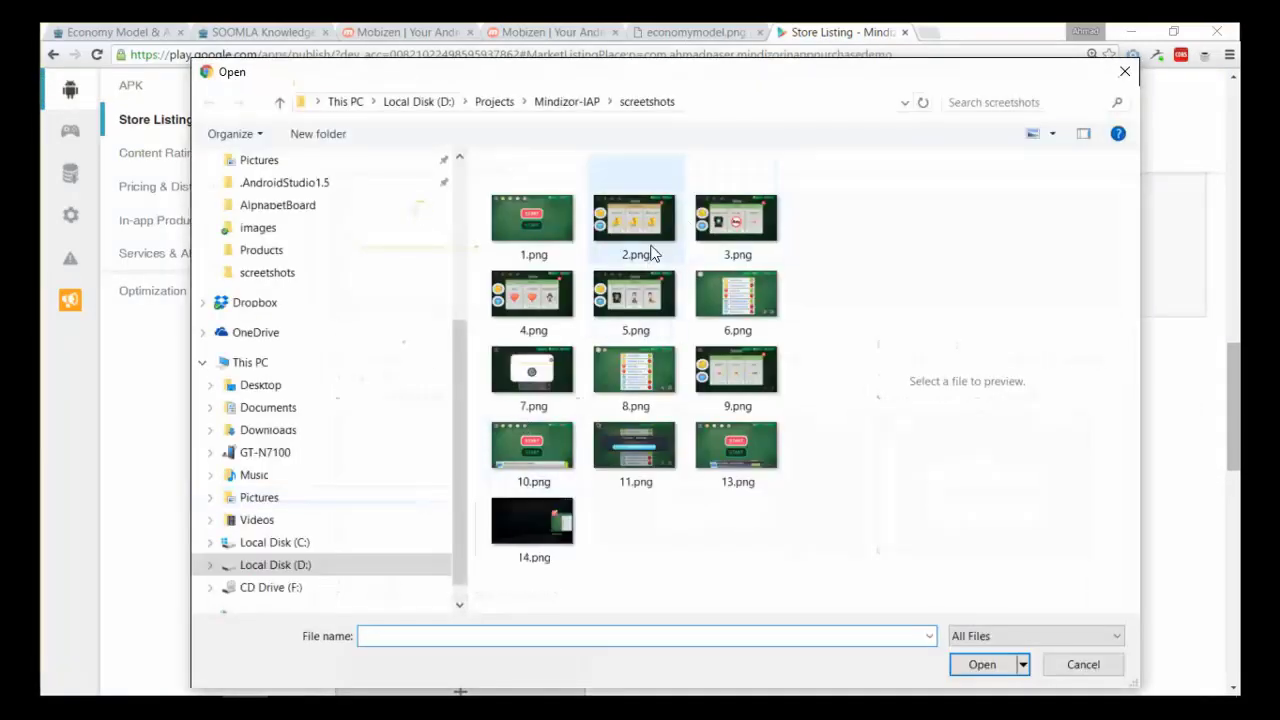
{"action": "left_click", "coordinate": [574, 106]}
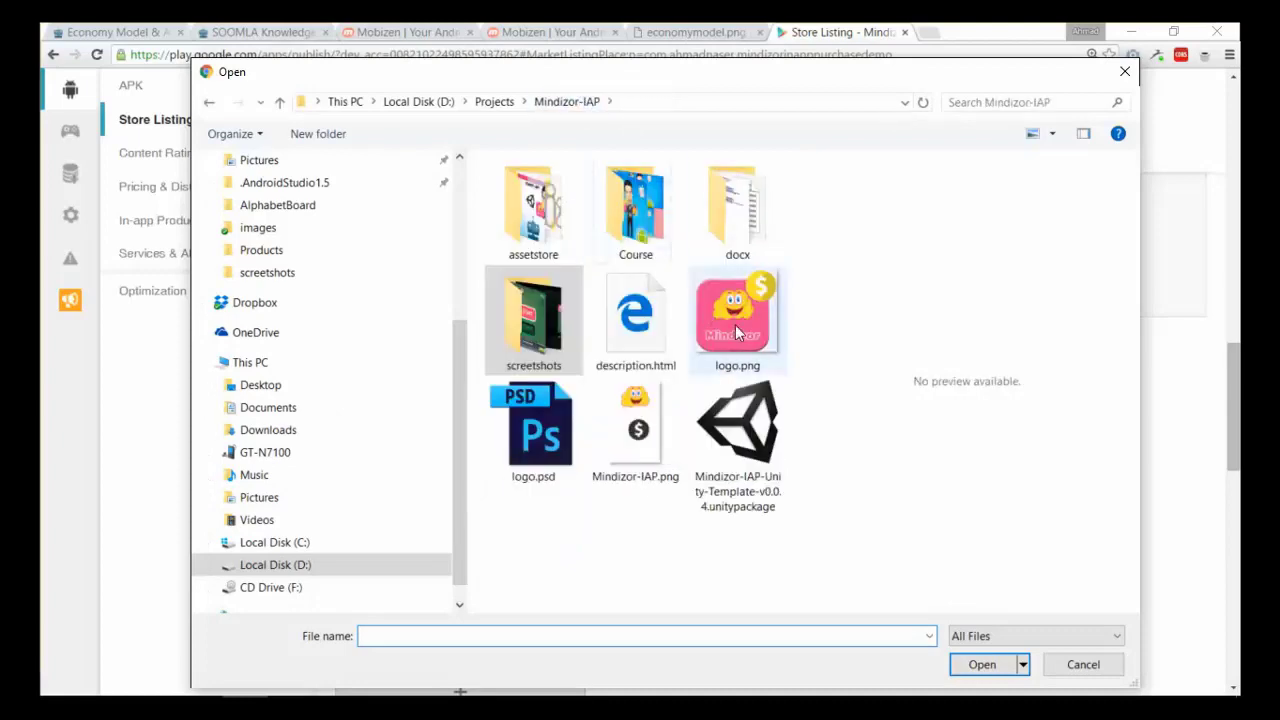
{"action": "mouse_move", "coordinate": [735, 324]}
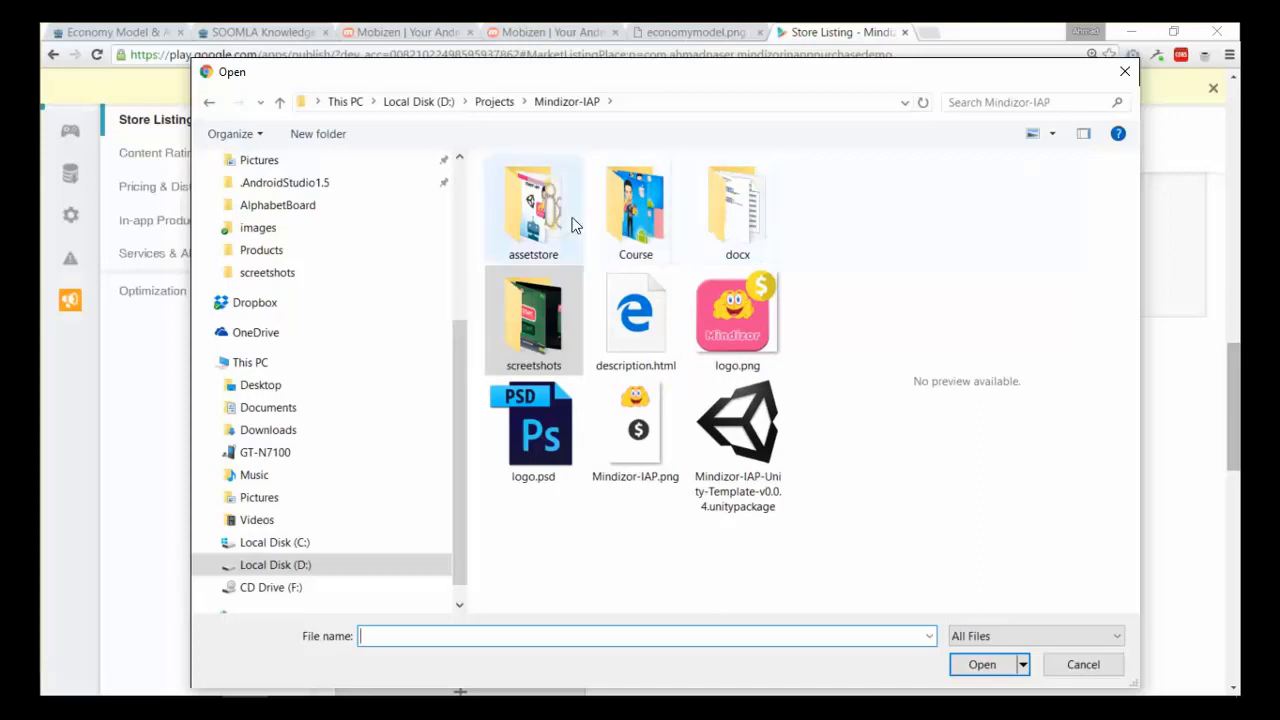
{"action": "left_click", "coordinate": [746, 316]}
{"action": "right_click", "coordinate": [738, 314]}
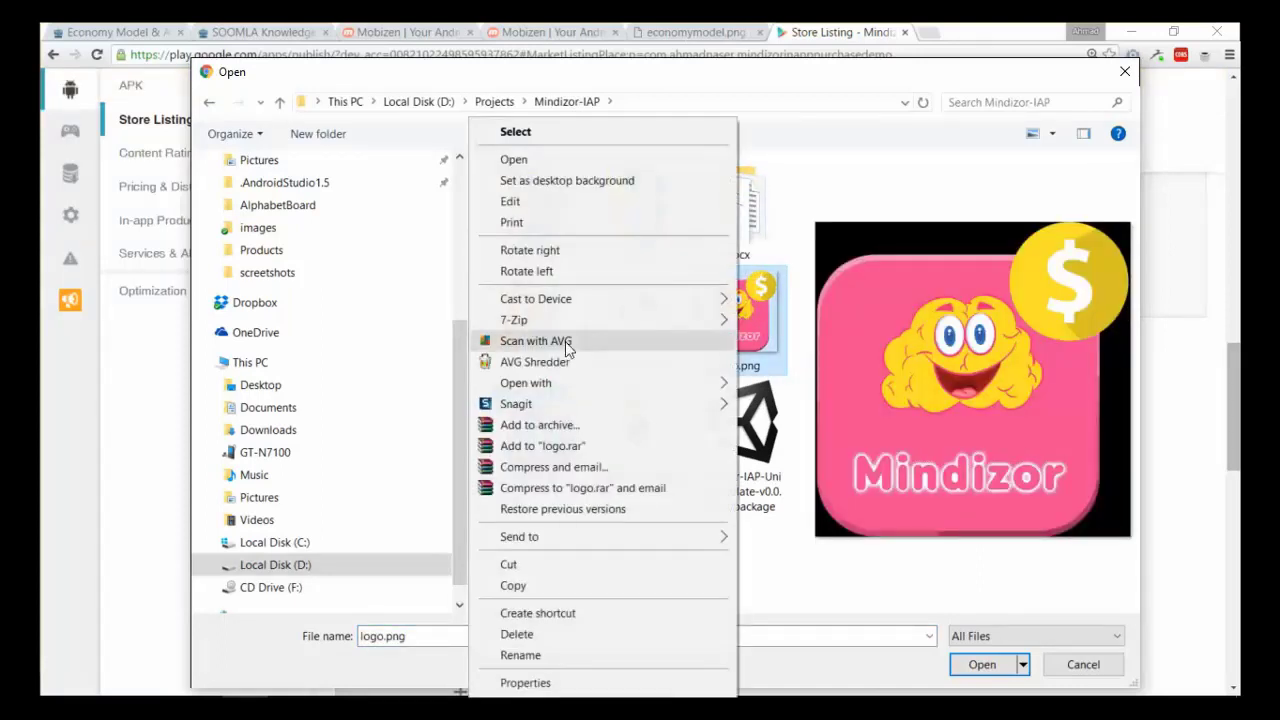
{"action": "mouse_move", "coordinate": [608, 385]}
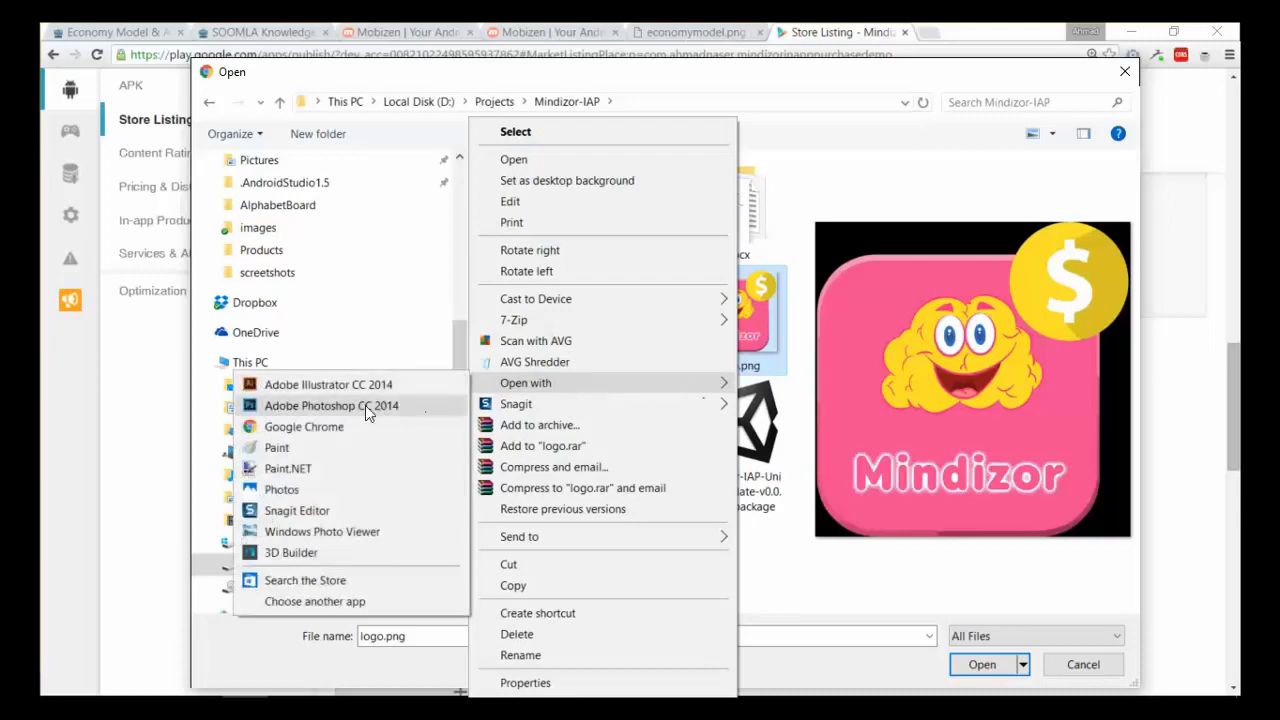
{"action": "left_click", "coordinate": [364, 406]}
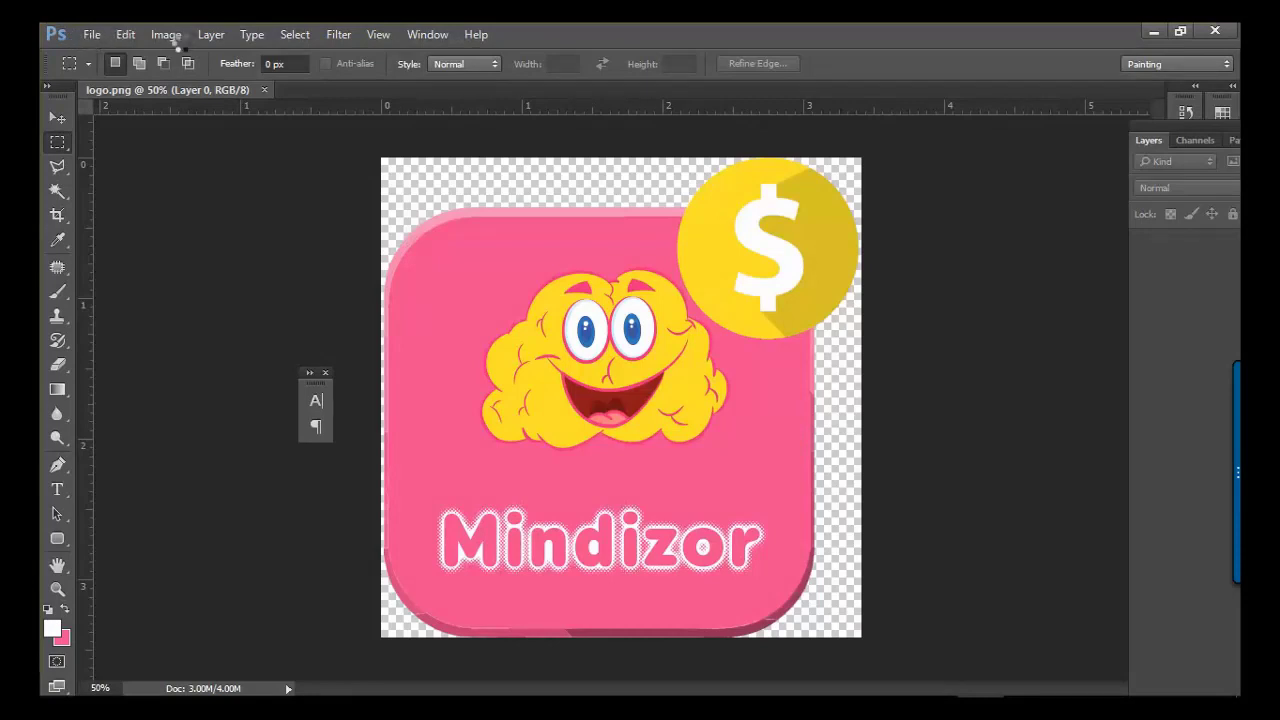
- Resize the logo image to 512 px wide
{"action": "left_click", "coordinate": [641, 341]}
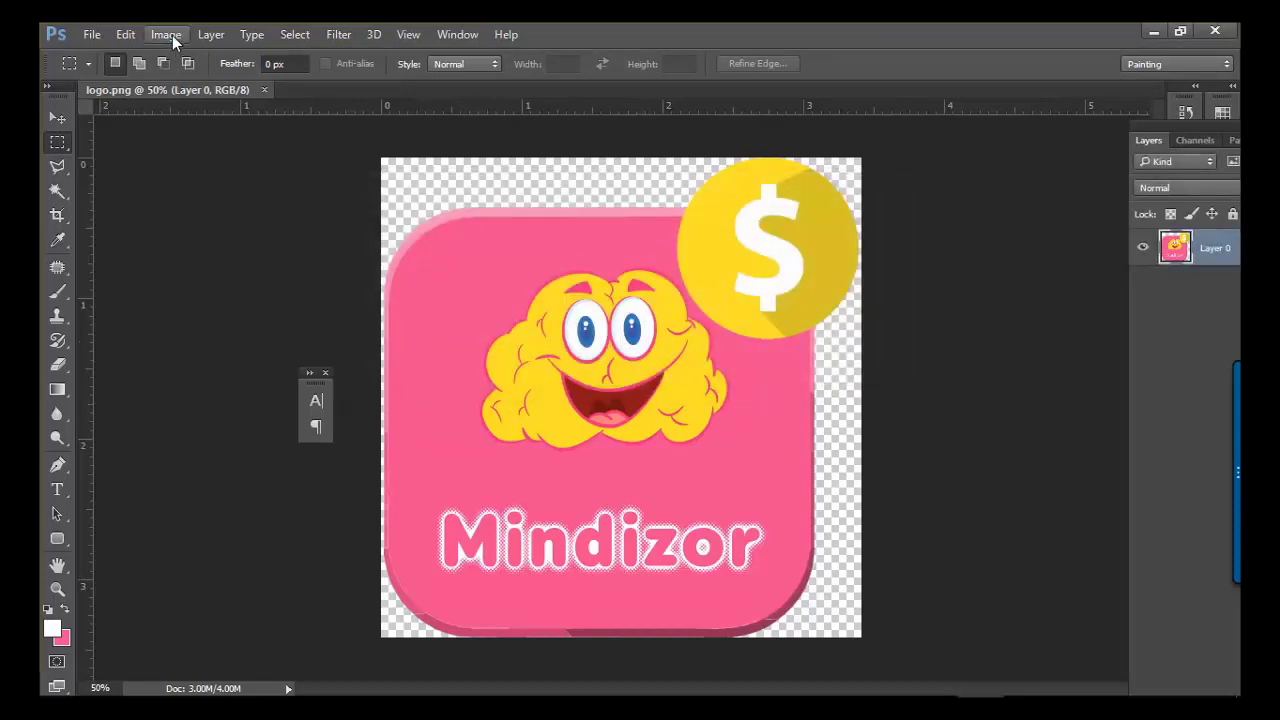
{"action": "left_click", "coordinate": [166, 34]}
{"action": "left_click", "coordinate": [212, 181]}
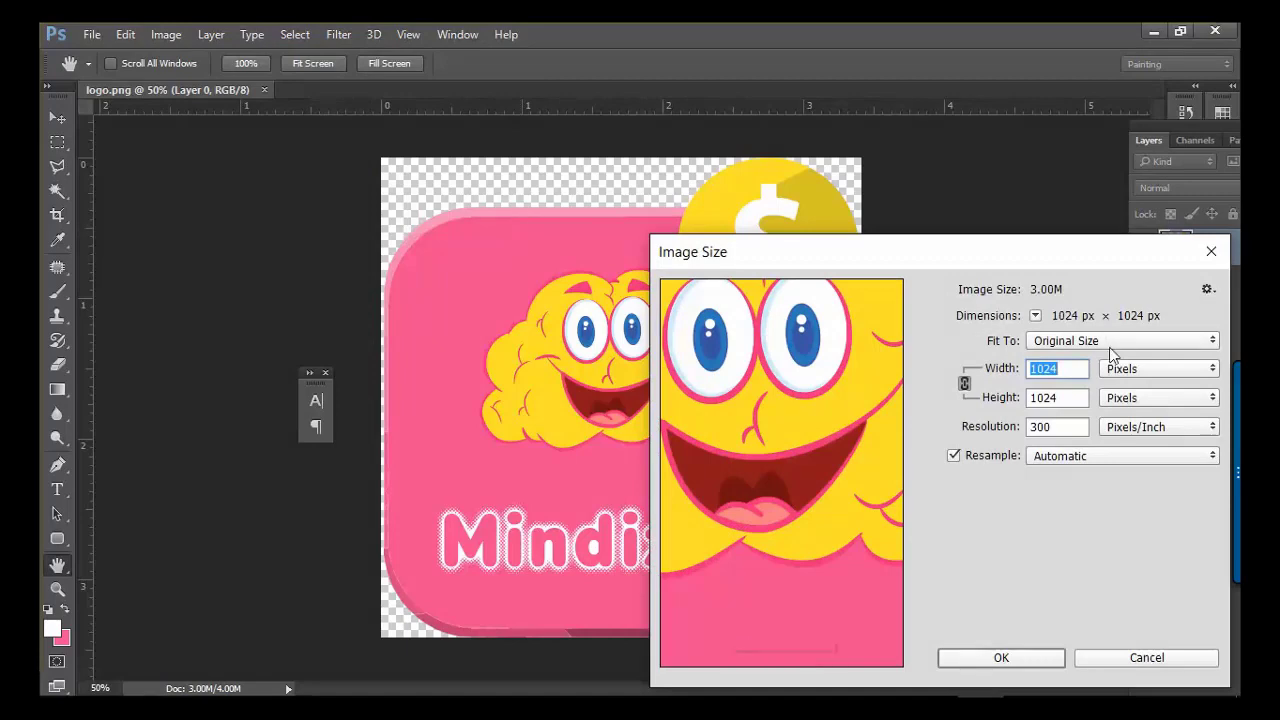
{"action": "type", "text": "512"}
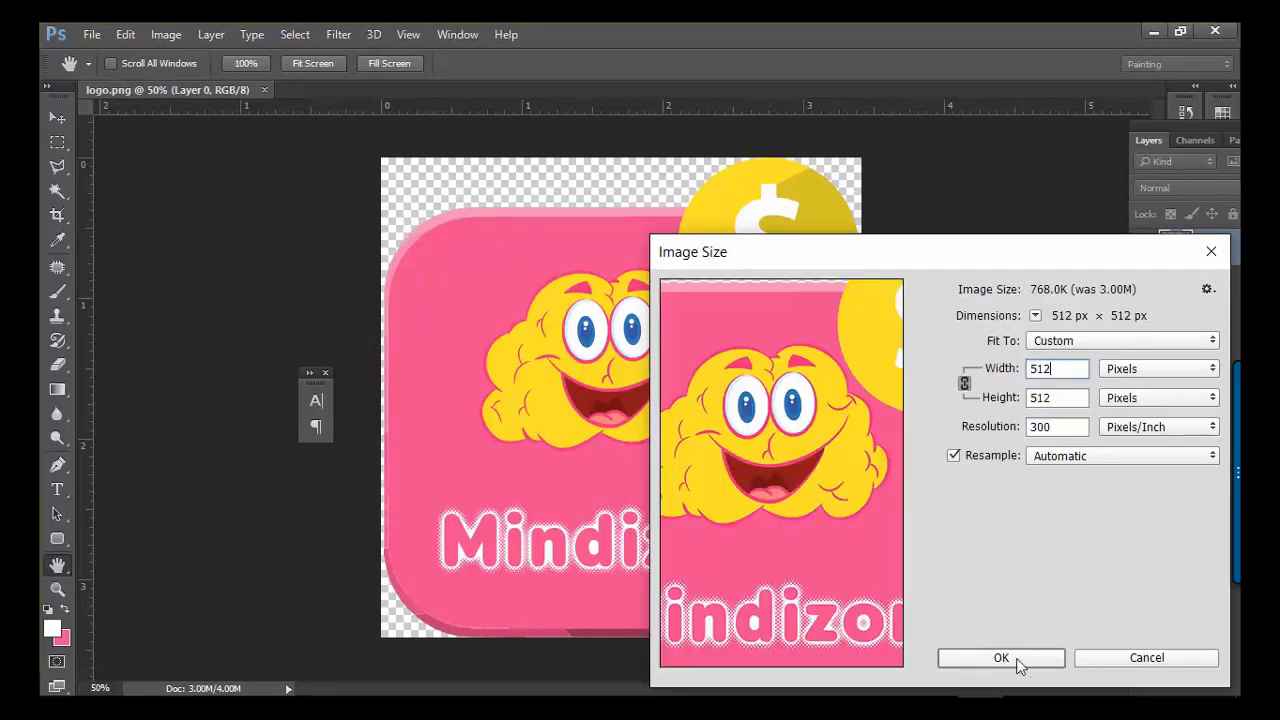
{"action": "left_click", "coordinate": [1001, 658]}
- Save the resized logo as a PNG named 512
{"action": "key", "text": "ctrl+shift+s"}
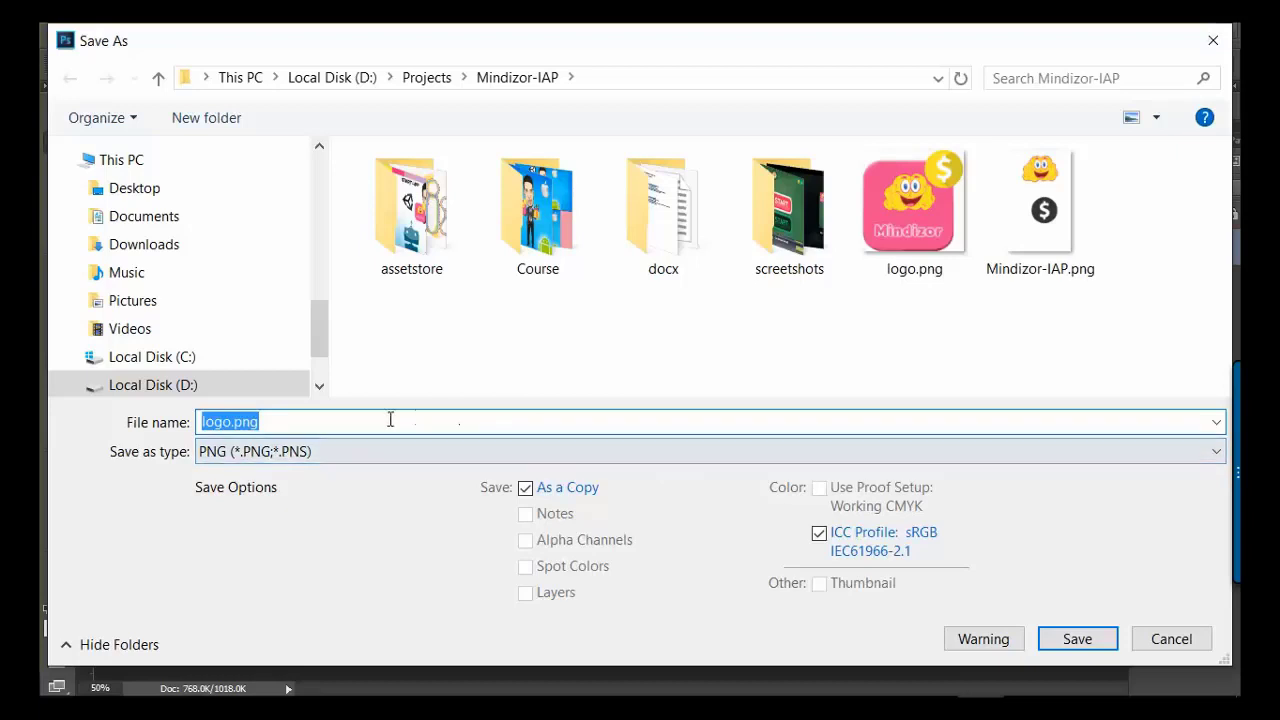
{"action": "type", "text": "512"}
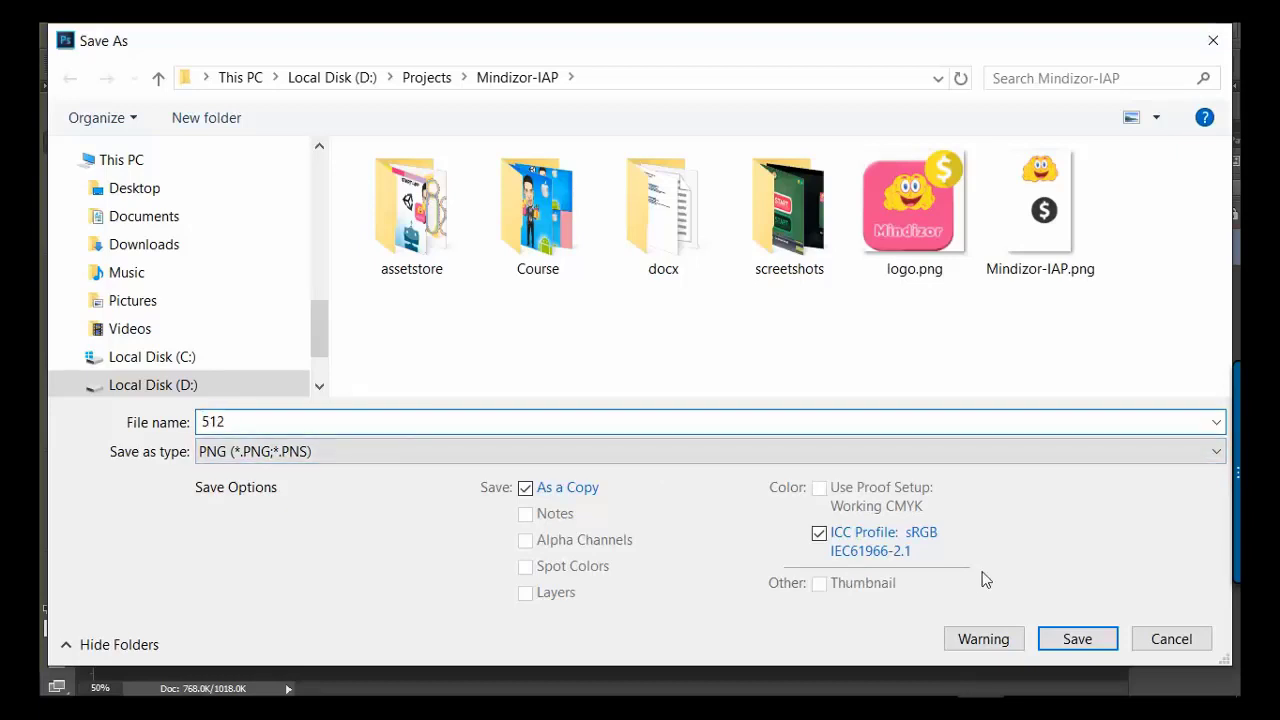
{"action": "left_click", "coordinate": [1082, 642]}
{"action": "left_click", "coordinate": [910, 328]}
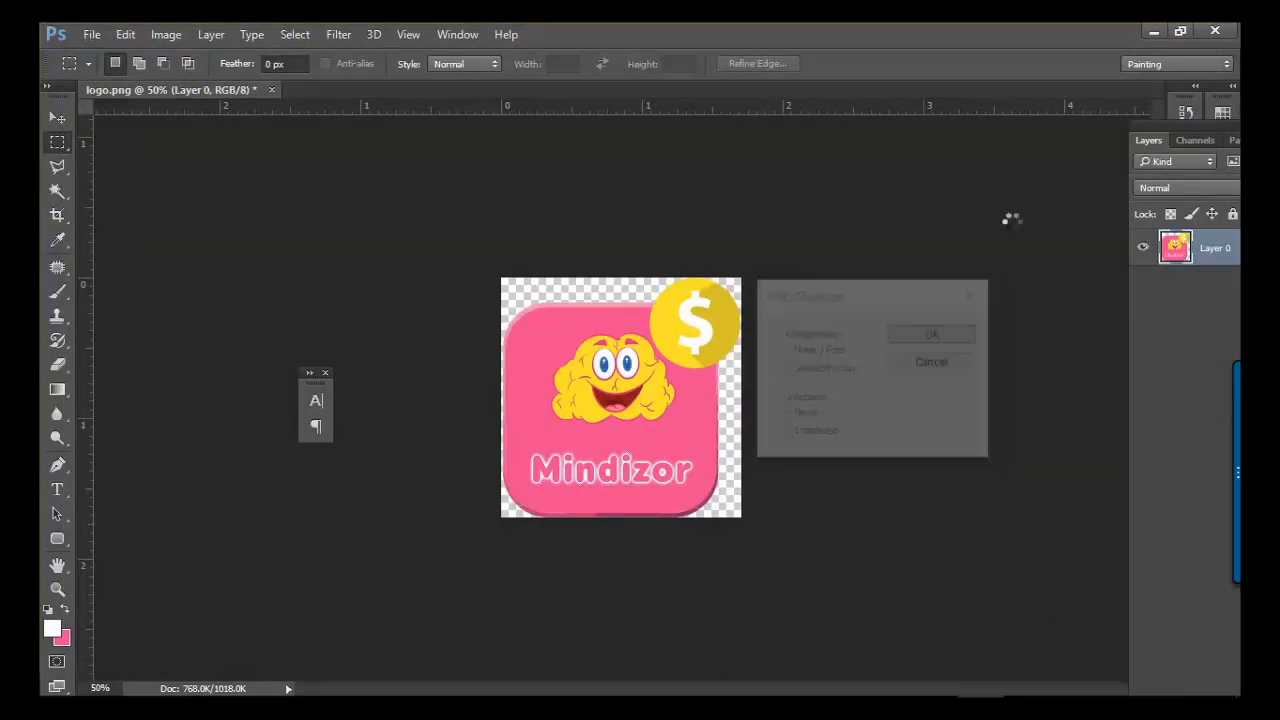
- Upload 512.png as the hi-res icon, note the 1024 x 500 feature graphic size, and return to Photoshop
{"action": "left_click", "coordinate": [1155, 32]}
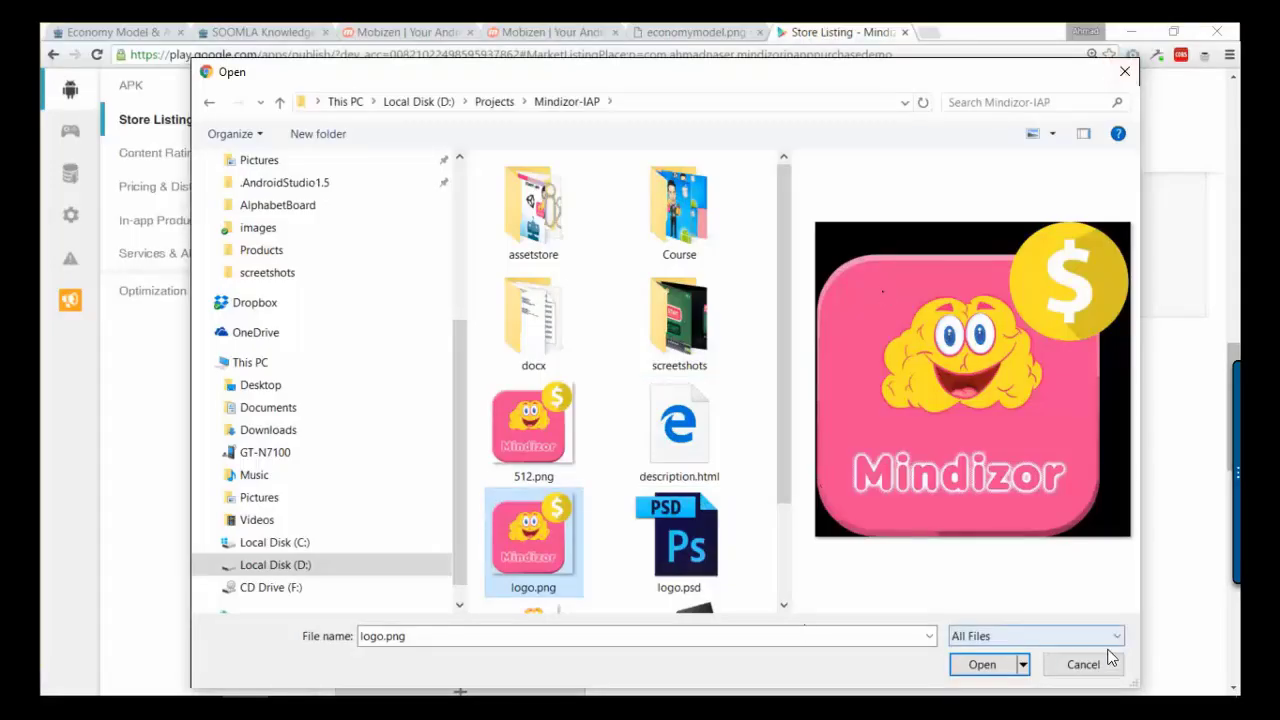
{"action": "double_click", "coordinate": [527, 441]}
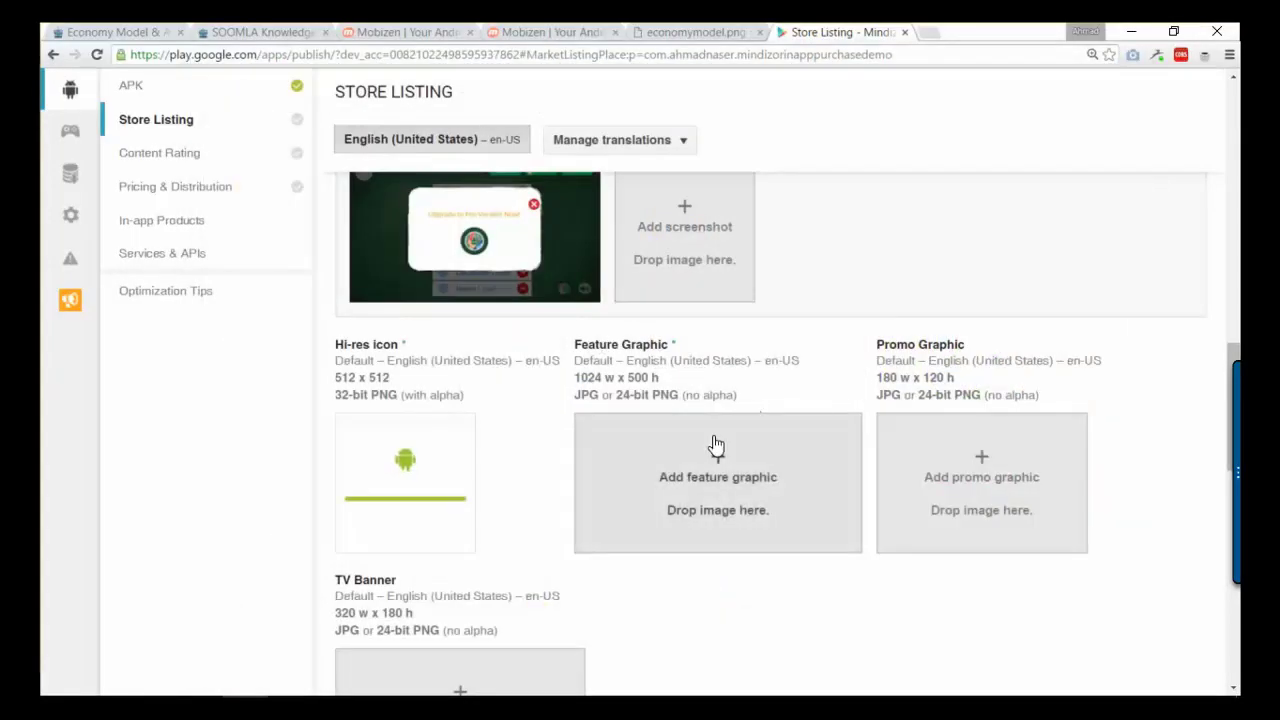
{"action": "left_click_drag", "start_coordinate": [580, 378], "coordinate": [652, 378]}
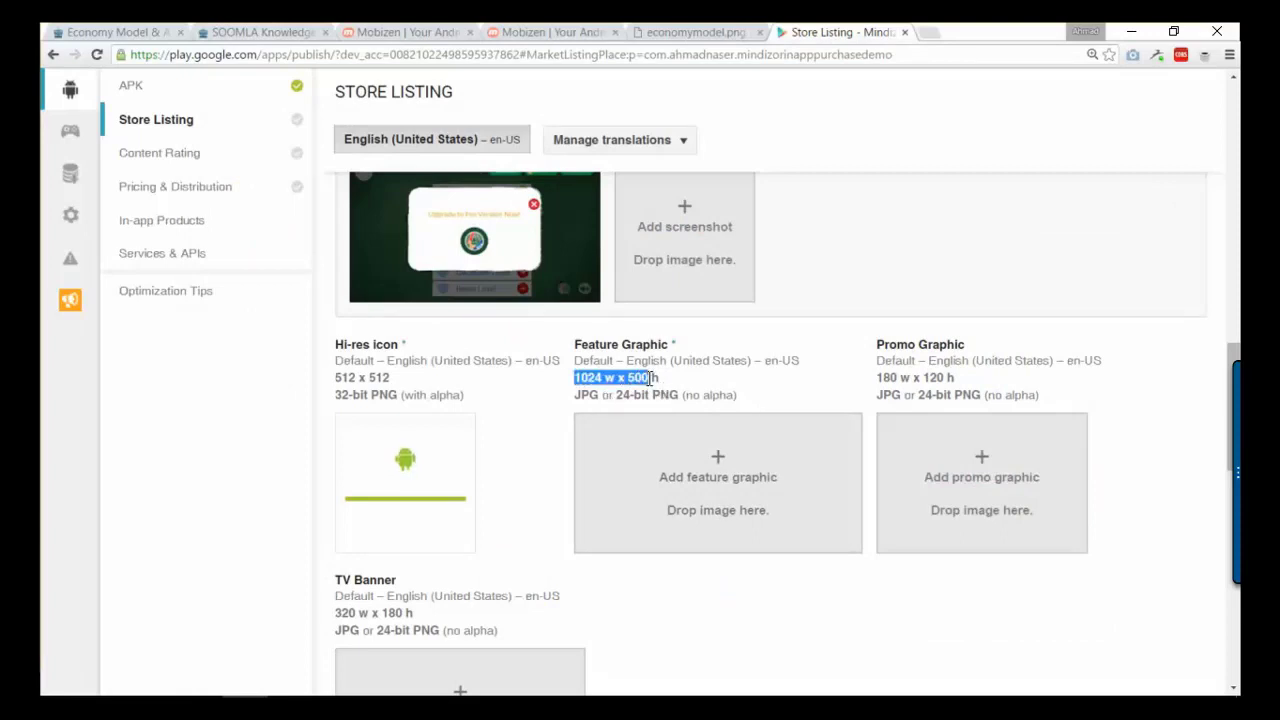
{"action": "mouse_move", "coordinate": [900, 690]}
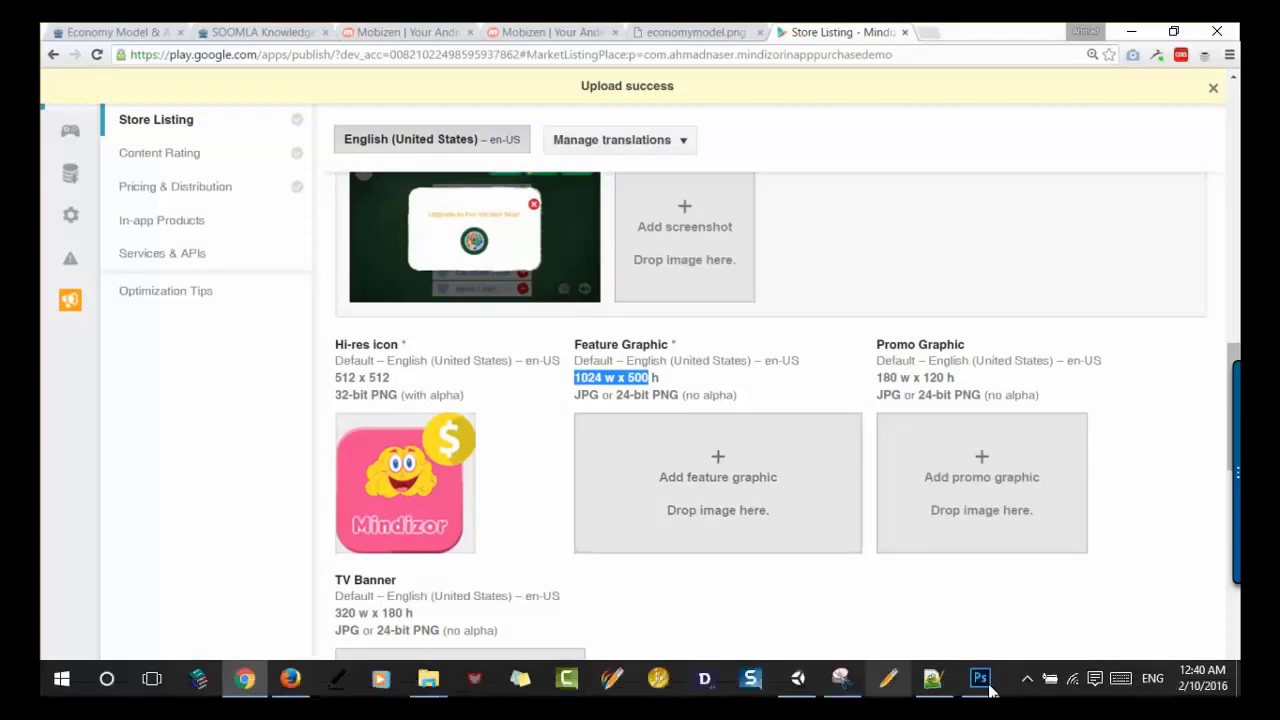
{"action": "left_click", "coordinate": [988, 684]}
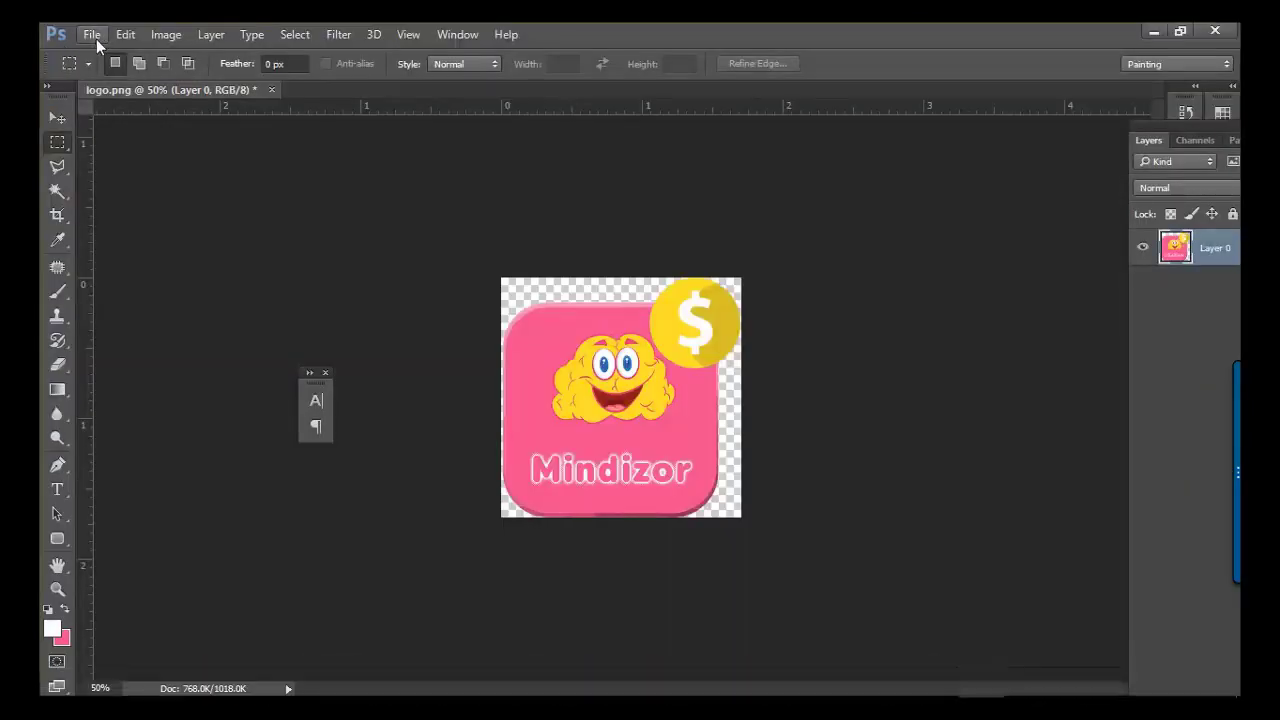
- Open cover.png from the assetstore folder and select the whole image
{"action": "left_click", "coordinate": [92, 36]}
{"action": "left_click", "coordinate": [110, 72]}
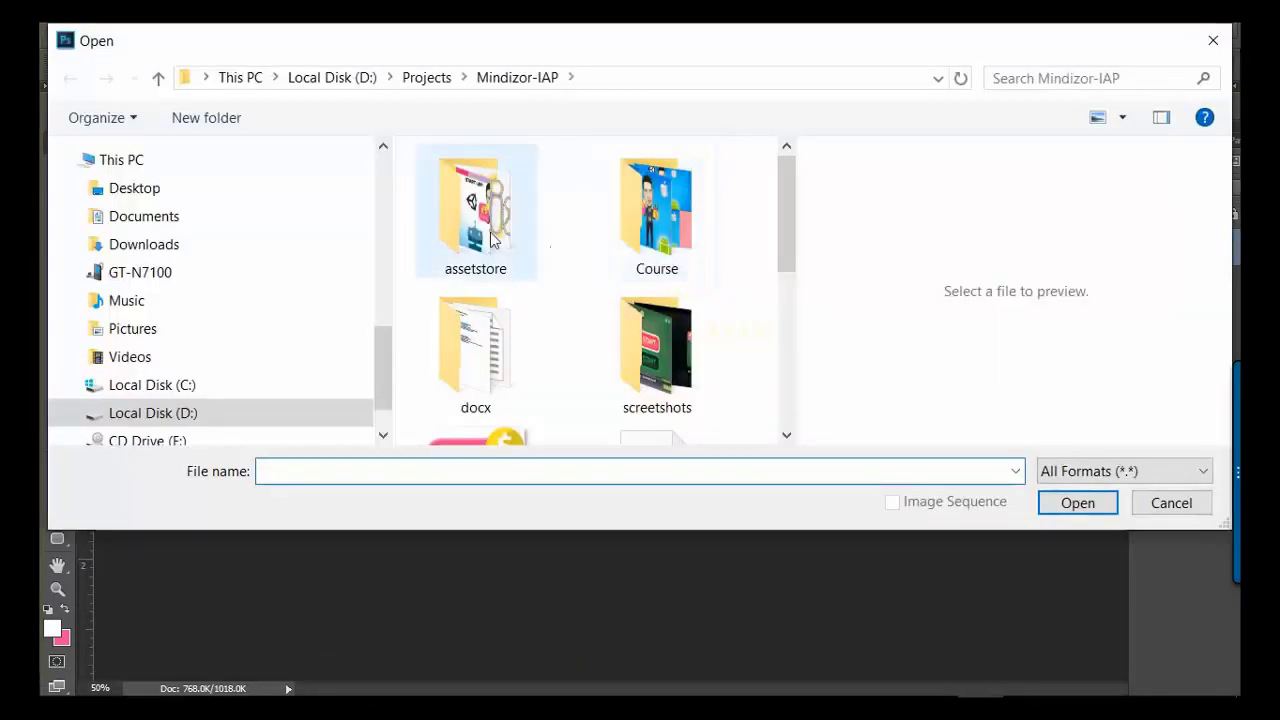
{"action": "double_click", "coordinate": [487, 230]}
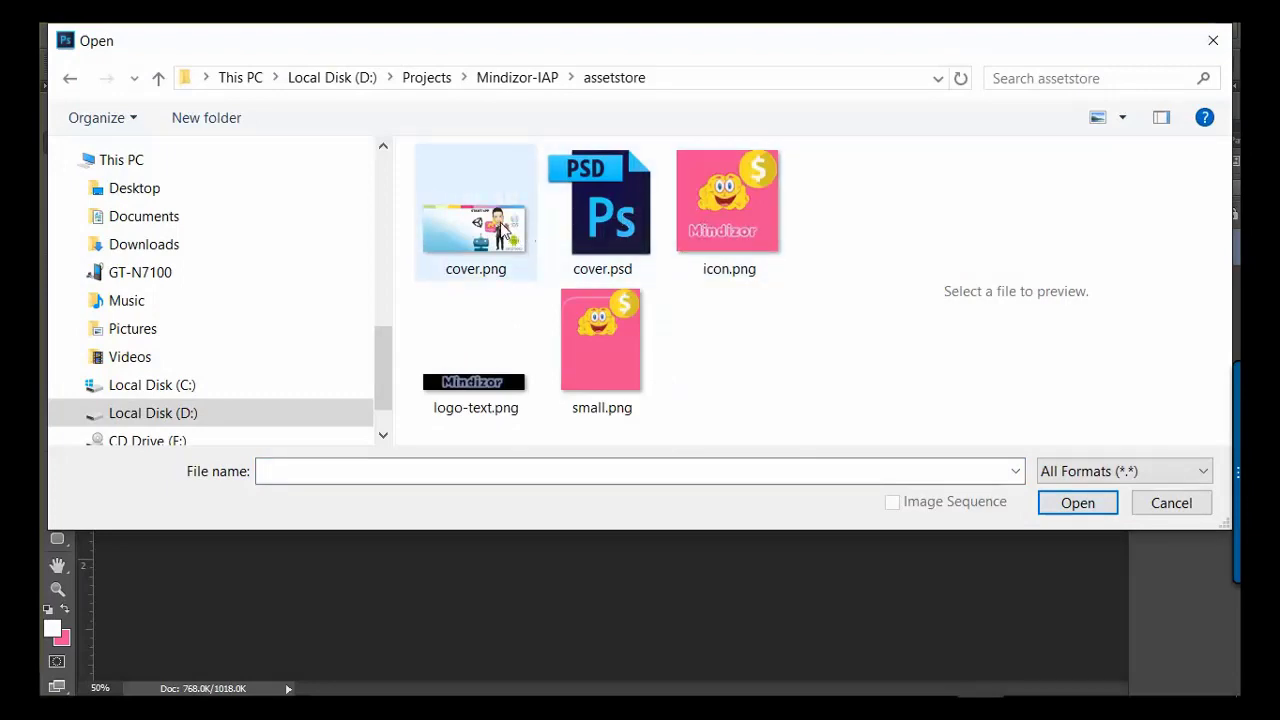
{"action": "double_click", "coordinate": [503, 231]}
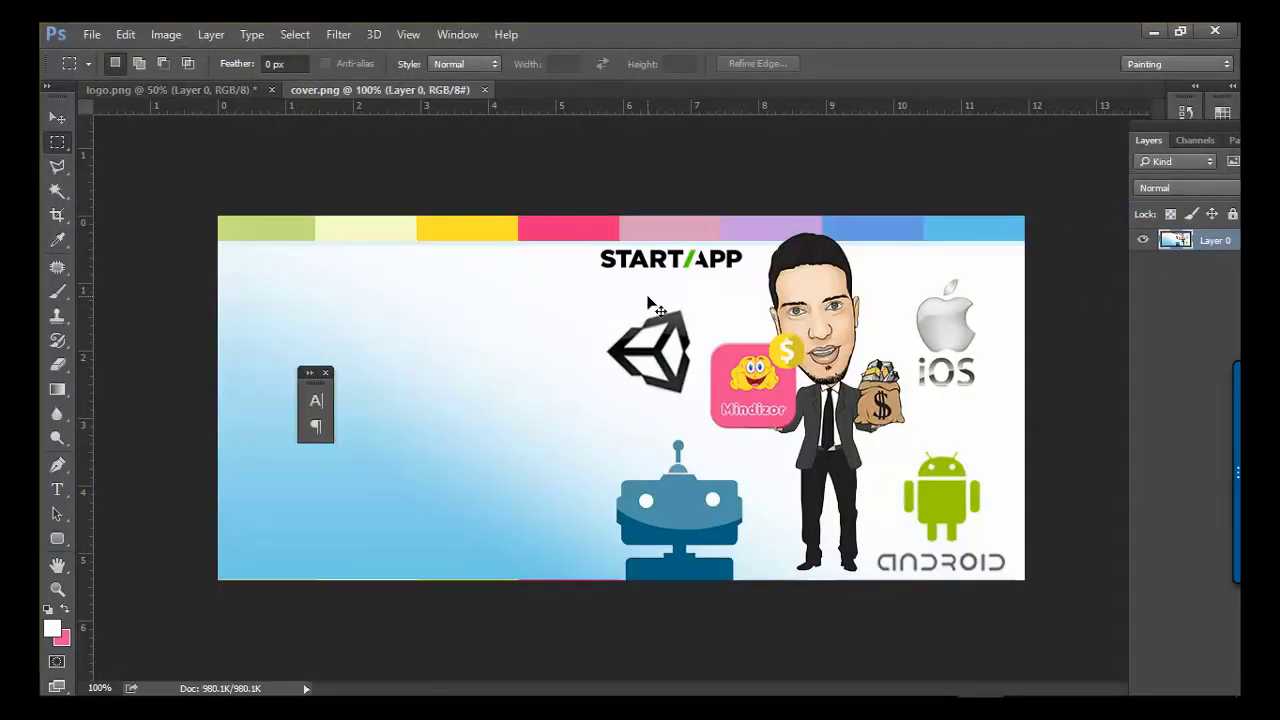
{"action": "key", "text": "ctrl+a"}
- Create a new 1024 × 500 px document and paste the cover art into it
{"action": "left_click", "coordinate": [91, 34]}
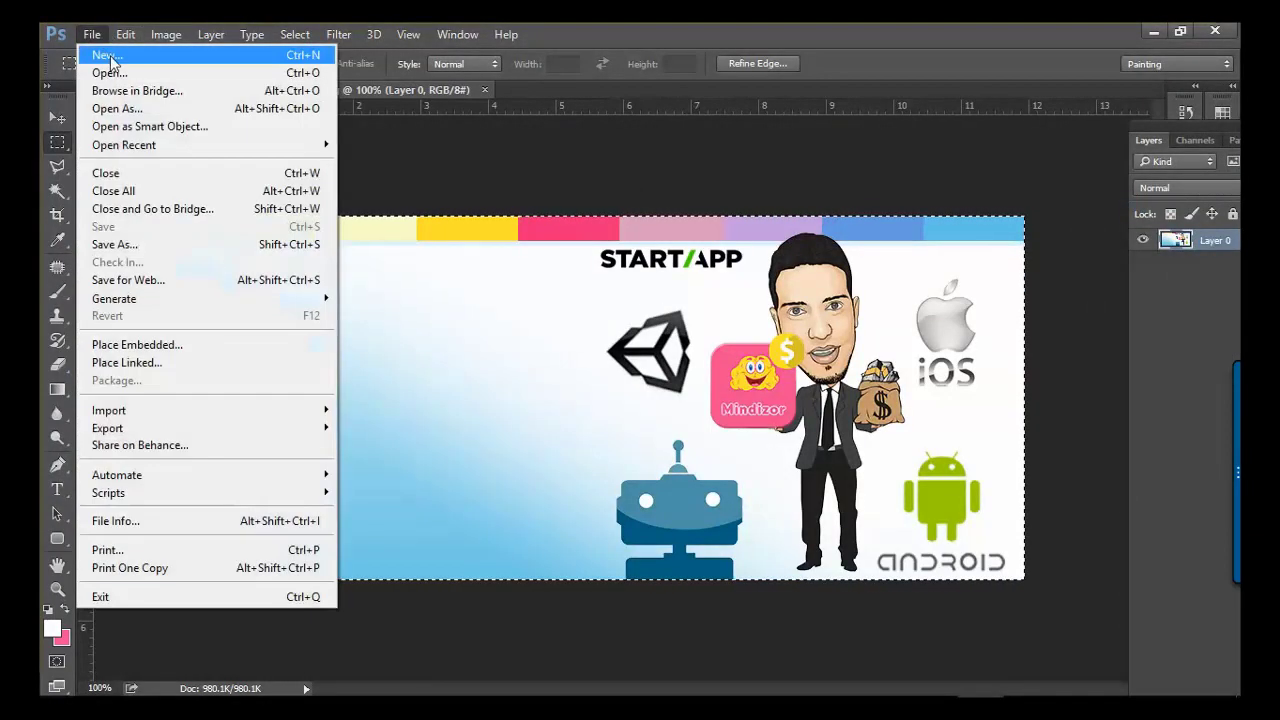
{"action": "left_click", "coordinate": [105, 55]}
{"action": "double_click", "coordinate": [634, 240]}
{"action": "type", "text": "1"}
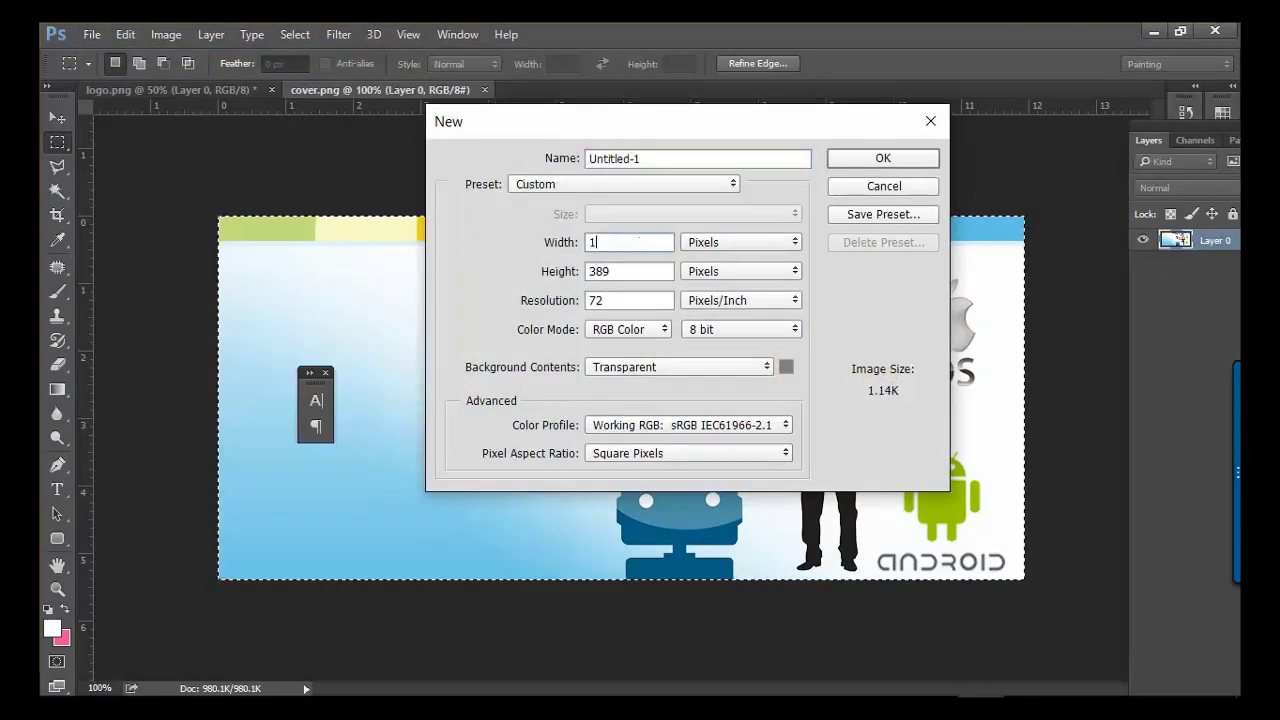
{"action": "type", "text": "024"}
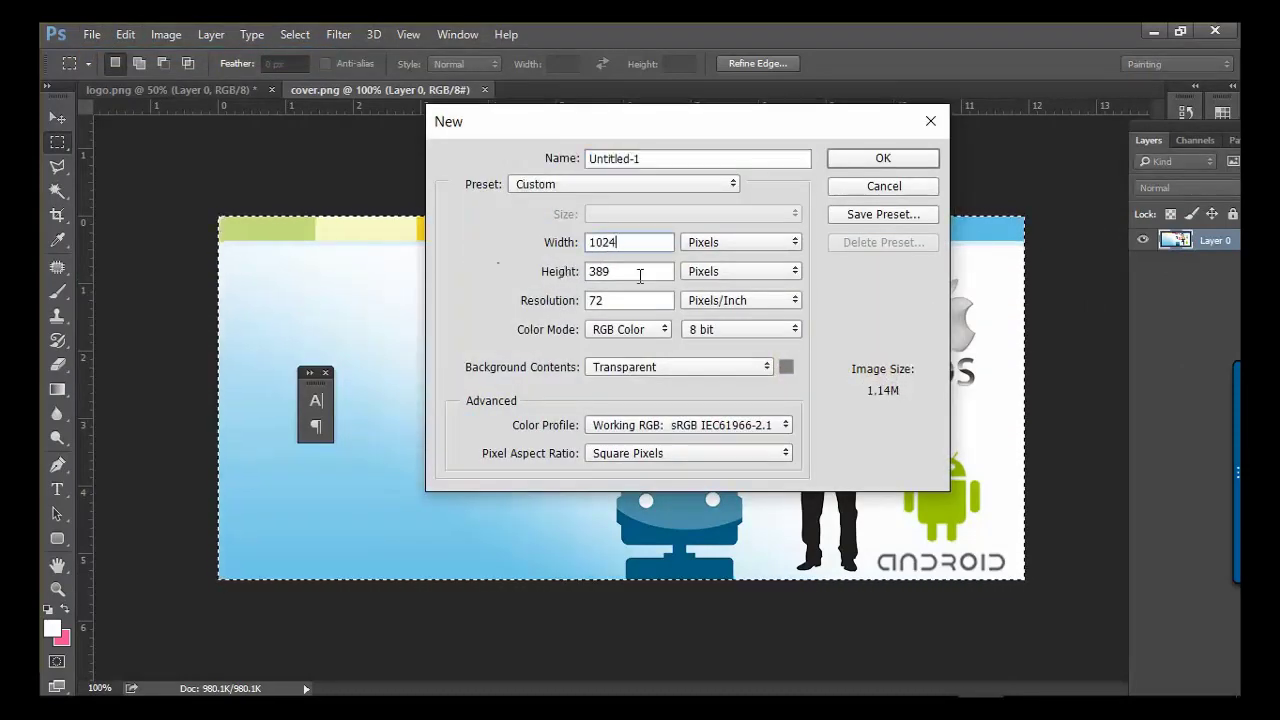
{"action": "key", "text": "Tab"}
{"action": "type", "text": "500"}
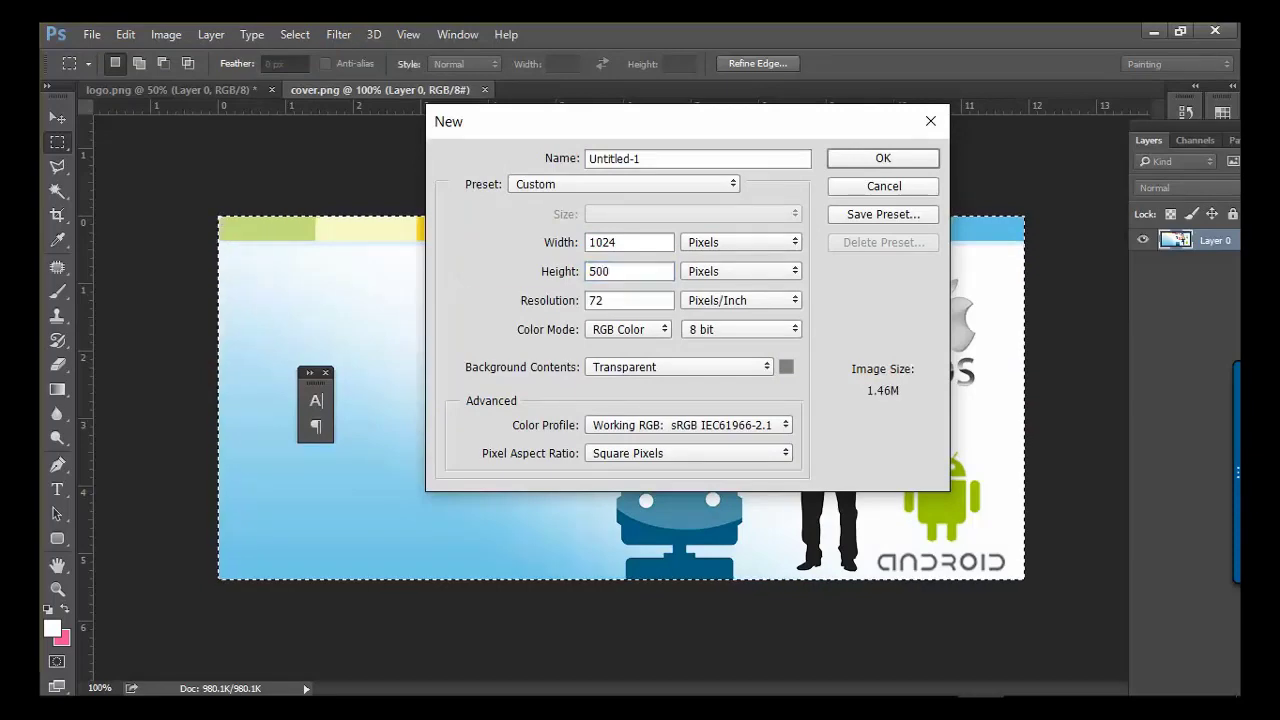
{"action": "key", "text": "Return"}
{"action": "key", "text": "ctrl+v"}
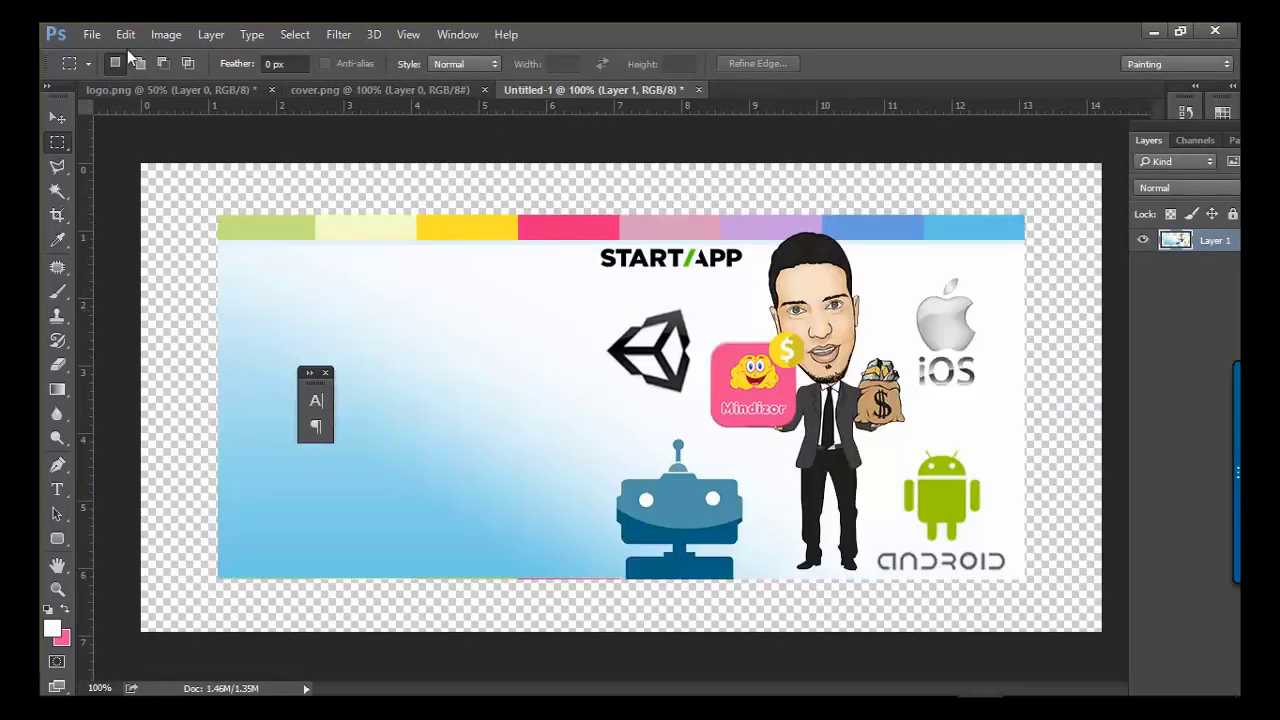
- Scale the pasted cover art to about 131% and position it to fill the canvas
{"action": "left_click", "coordinate": [125, 34]}
{"action": "left_click", "coordinate": [300, 425]}
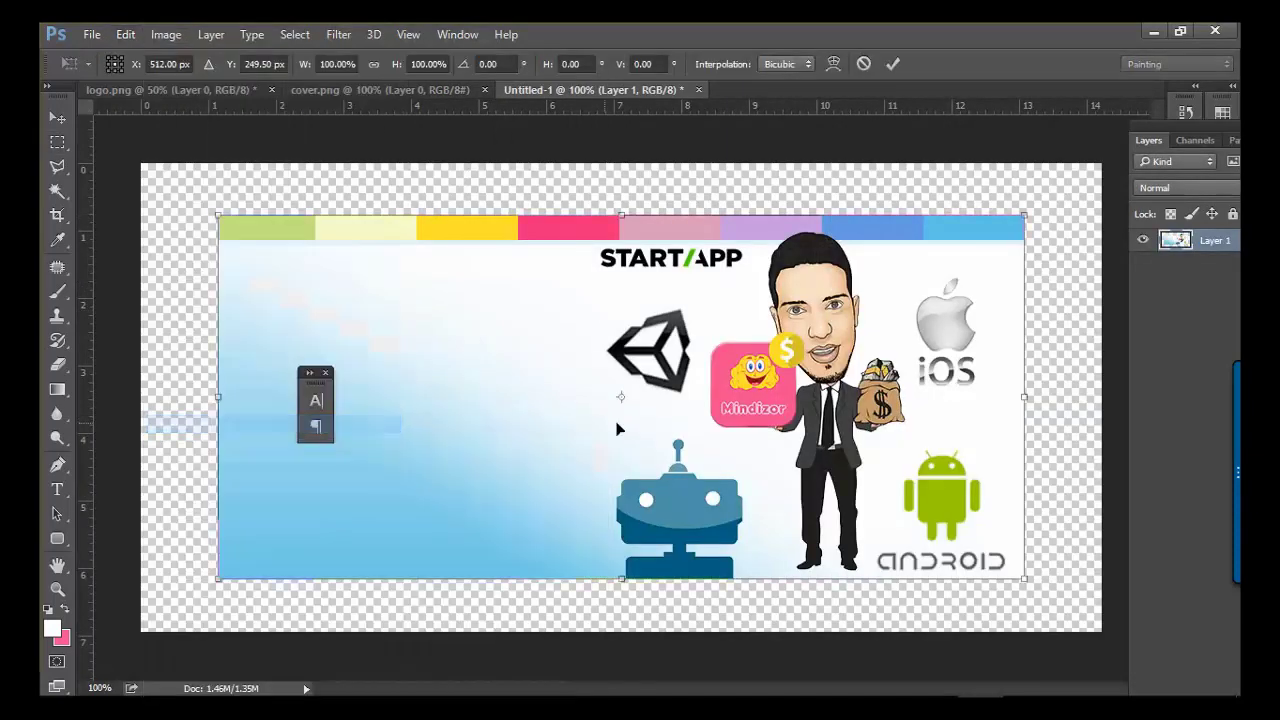
{"action": "left_click_drag", "start_coordinate": [617, 428], "coordinate": [414, 495]}
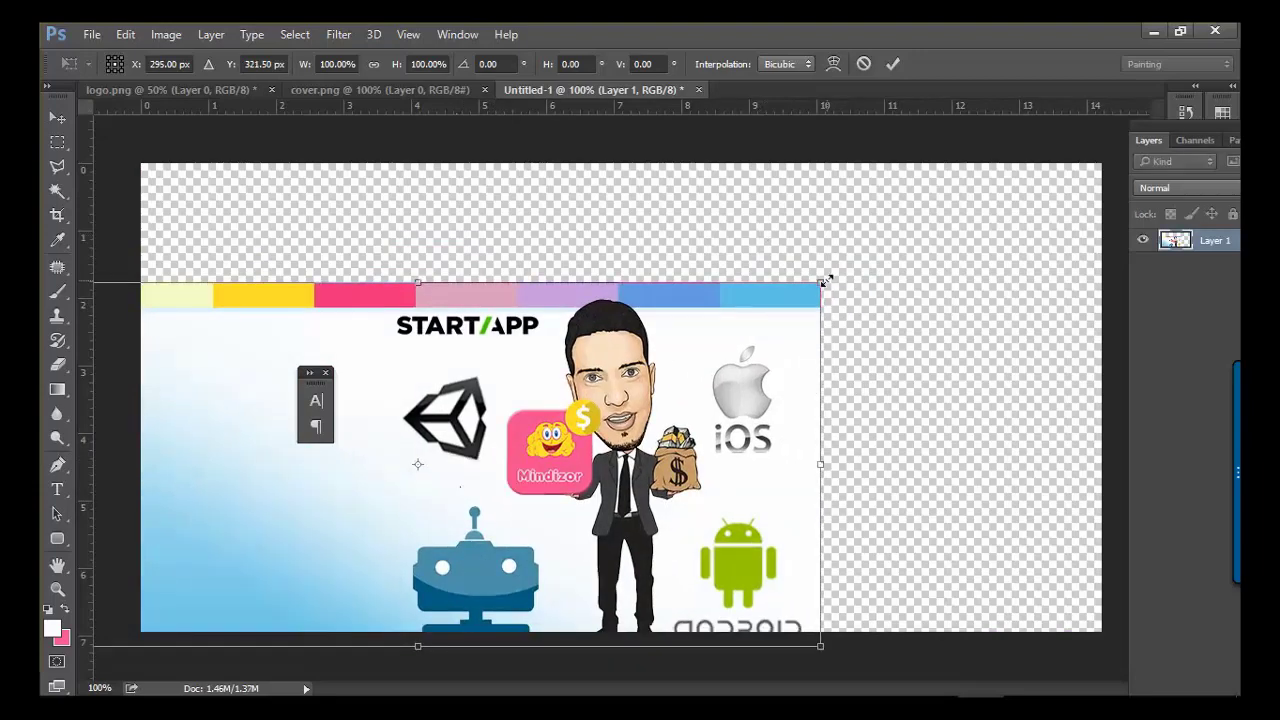
{"action": "left_click_drag", "start_coordinate": [824, 281], "coordinate": [1000, 199]}
{"action": "left_click_drag", "start_coordinate": [847, 356], "coordinate": [943, 320]}
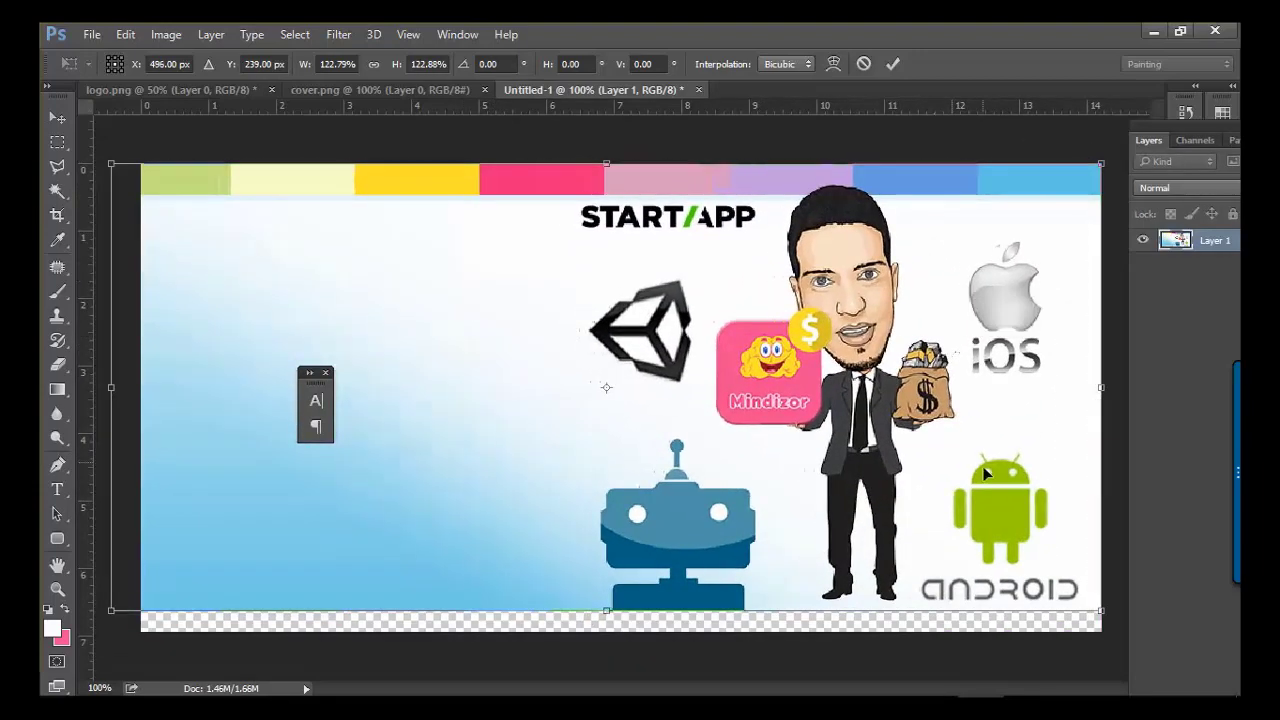
{"action": "left_click_drag", "start_coordinate": [1104, 607], "coordinate": [1000, 600]}
{"action": "key", "text": "m"}
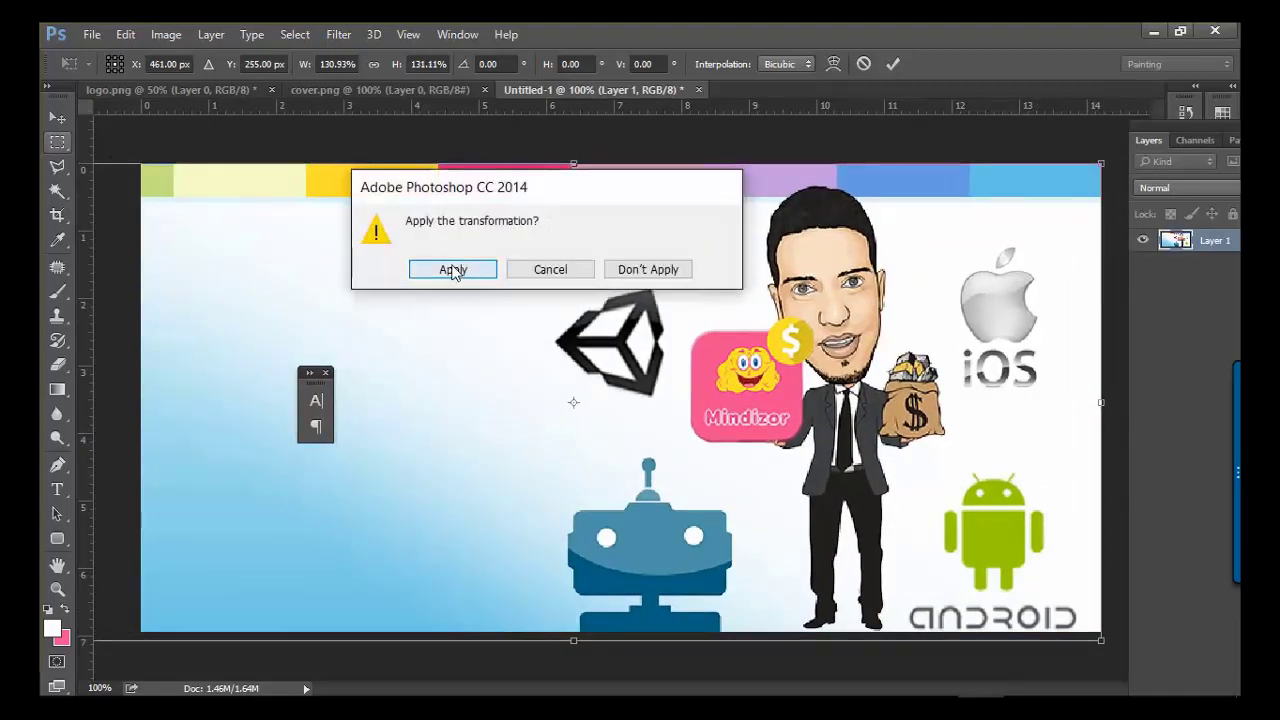
{"action": "left_click", "coordinate": [458, 269]}
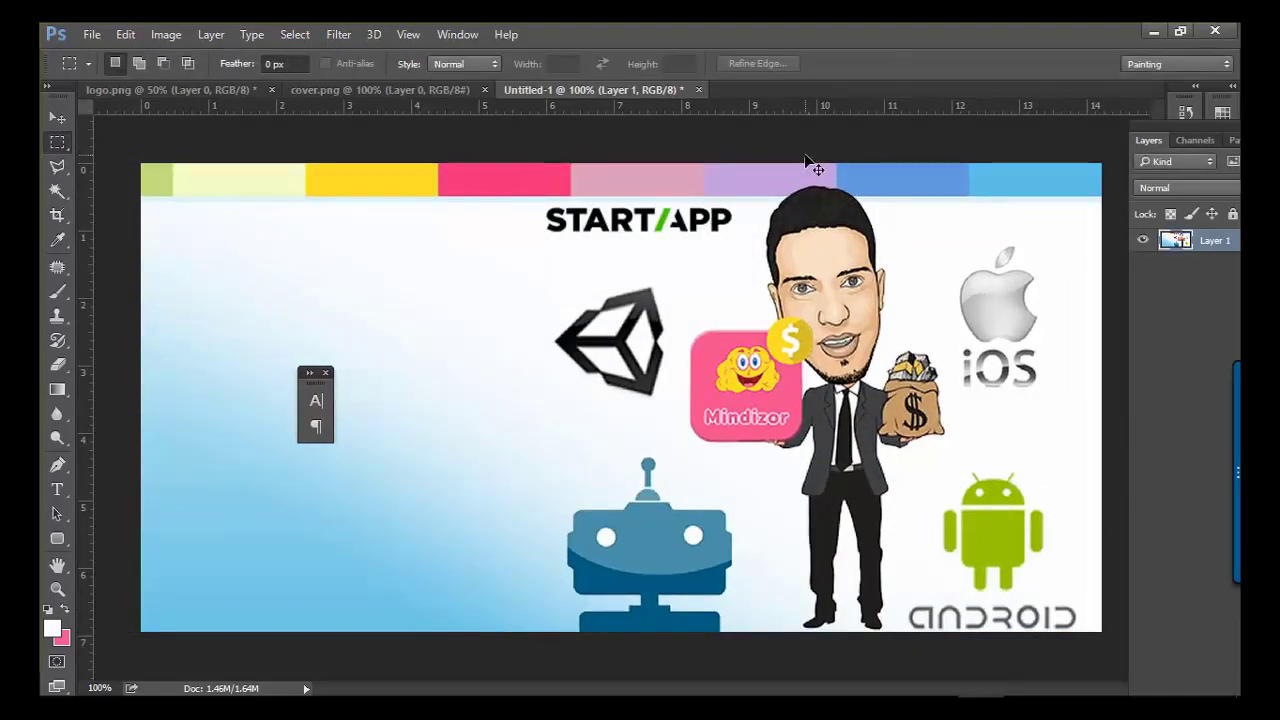
- Save the feature graphic as a PNG named 1024
{"action": "key", "text": "ctrl+shift+s"}
{"action": "left_click", "coordinate": [354, 451]}
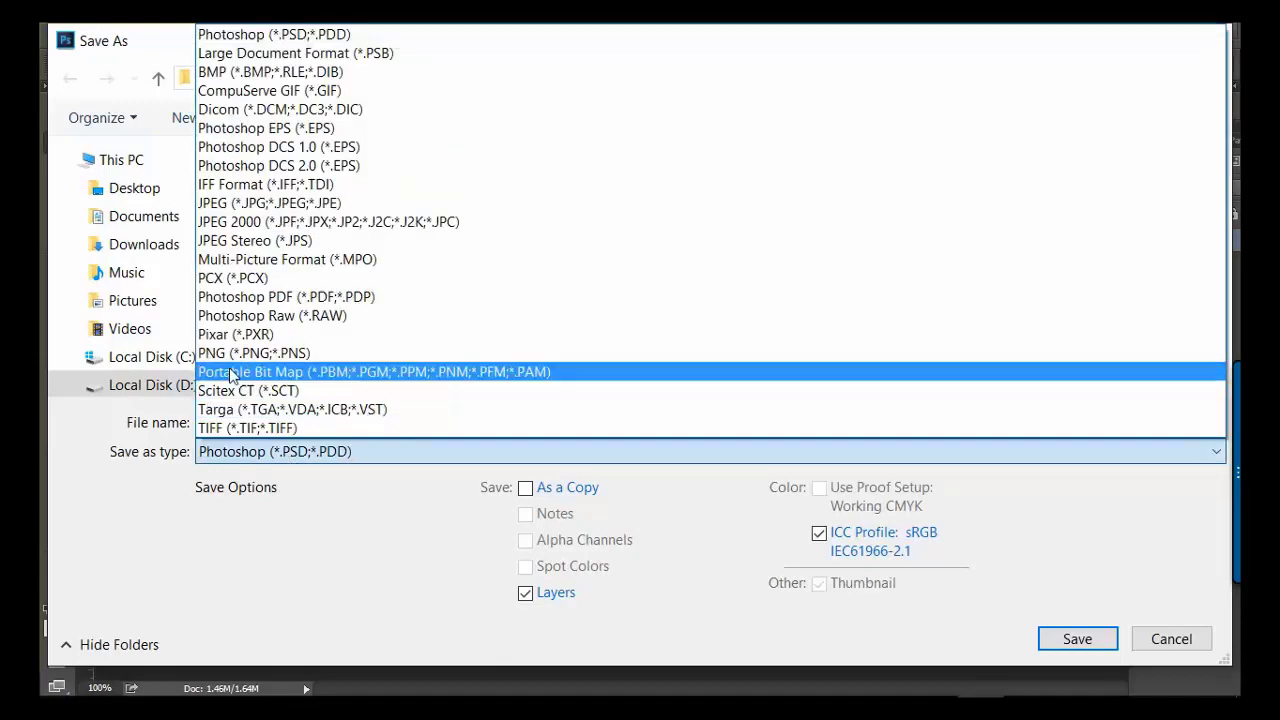
{"action": "left_click", "coordinate": [218, 350]}
{"action": "left_click", "coordinate": [357, 421]}
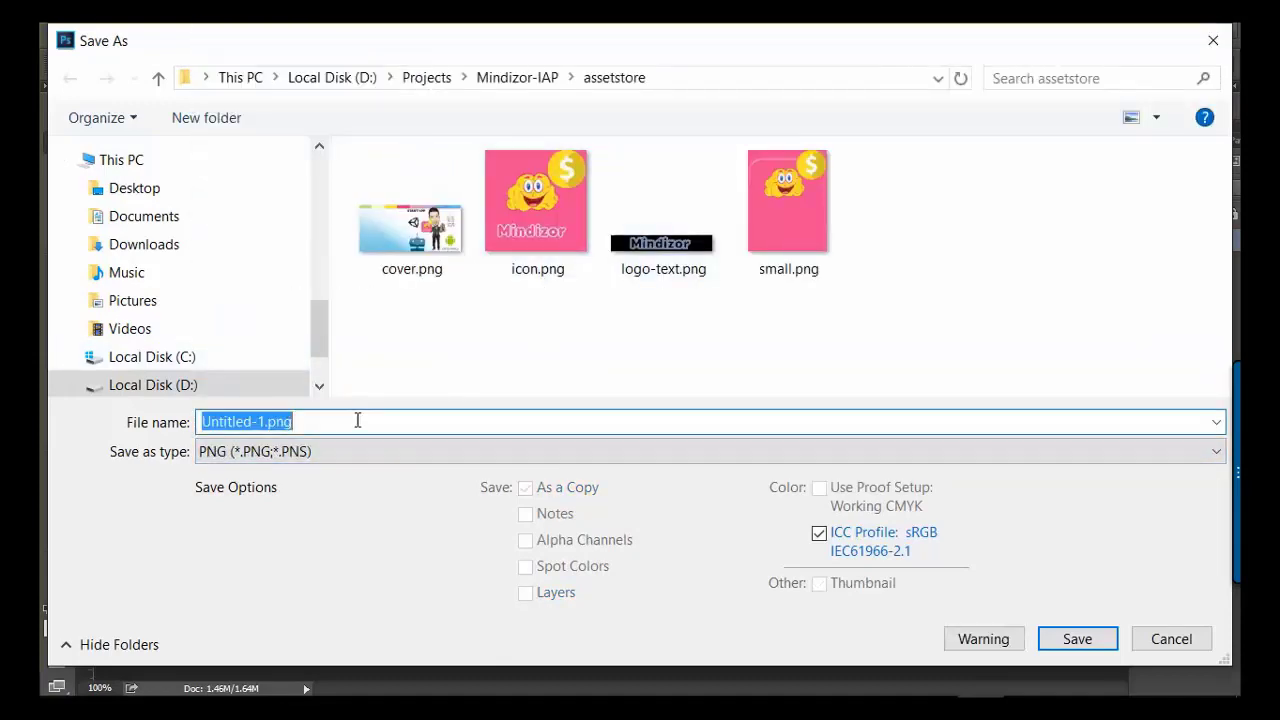
{"action": "type", "text": "1024"}
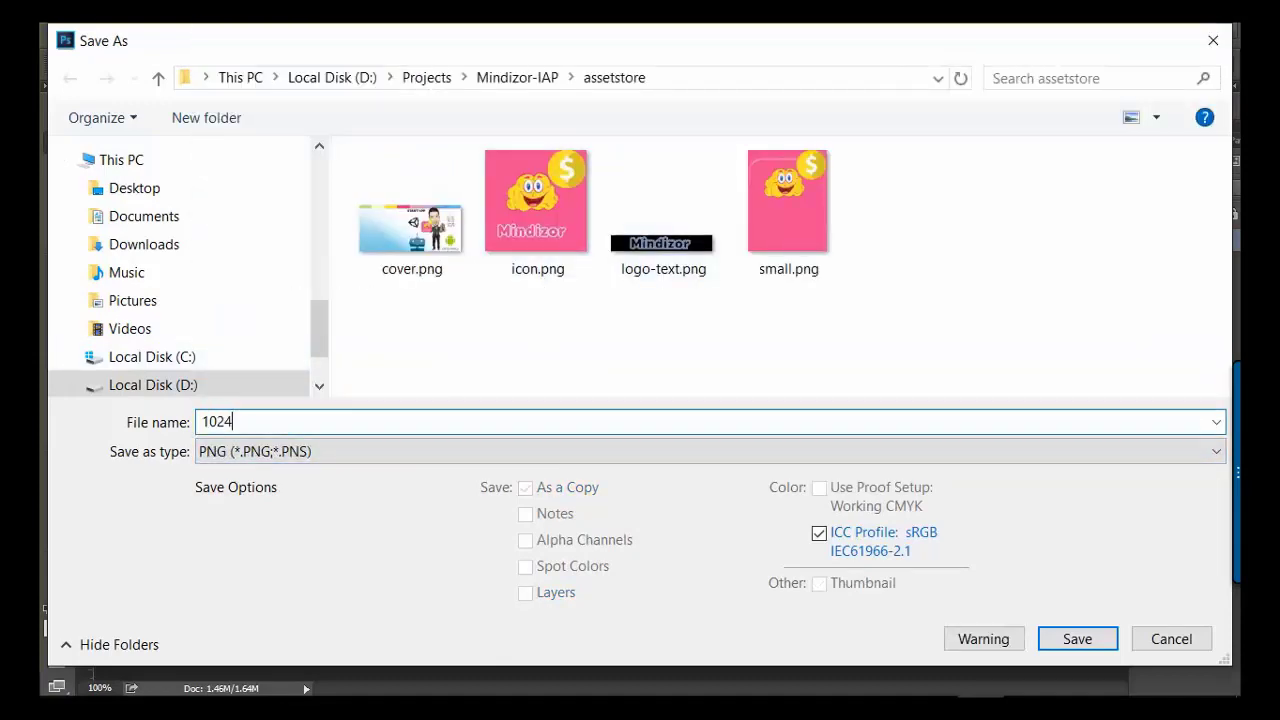
{"action": "key", "text": "Return"}
{"action": "key", "text": "Return"}
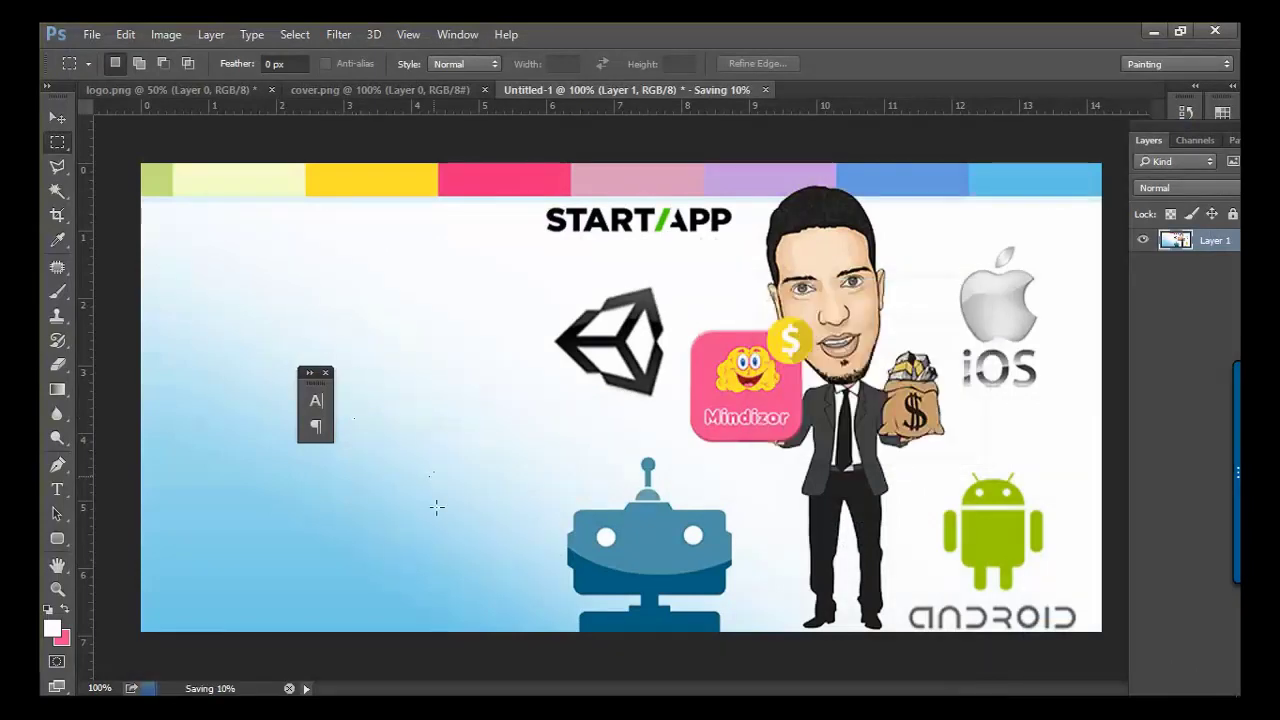
{"action": "key", "text": "super"}
- Back in the Play Console, upload assetstore's 1024.png as the feature graphic
{"action": "left_click", "coordinate": [245, 695]}
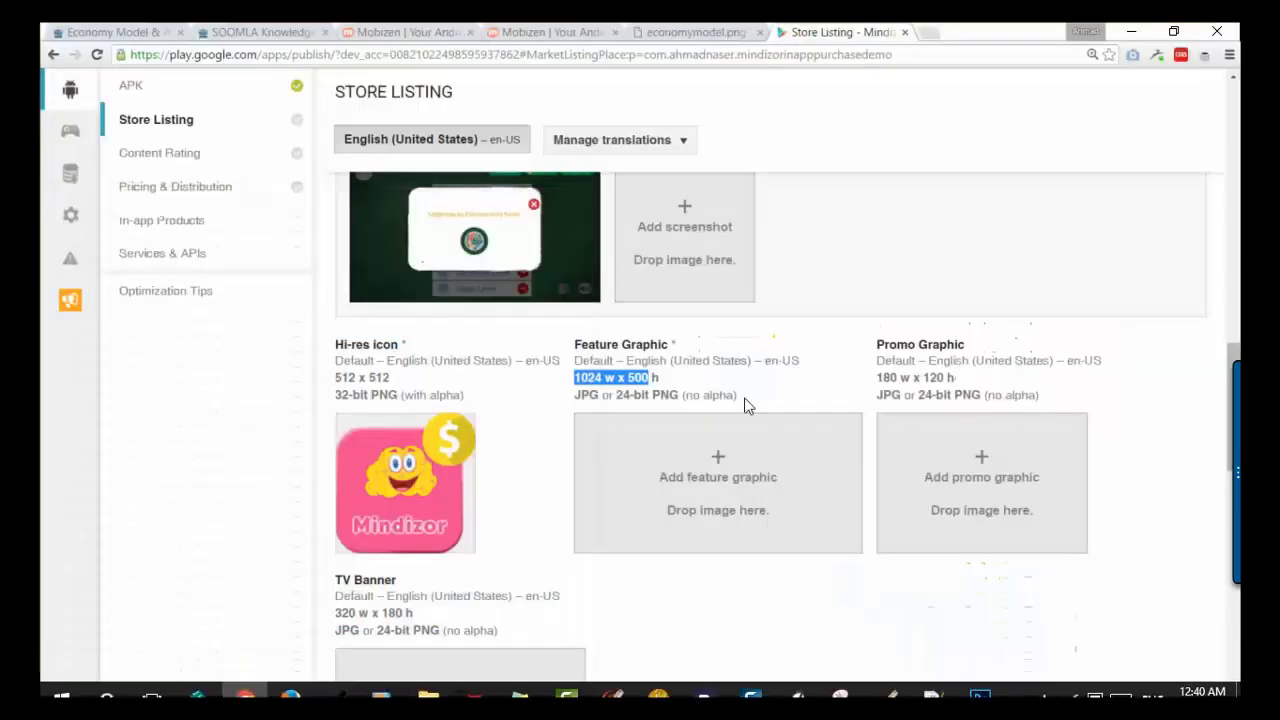
{"action": "left_click", "coordinate": [762, 466]}
{"action": "double_click", "coordinate": [548, 222]}
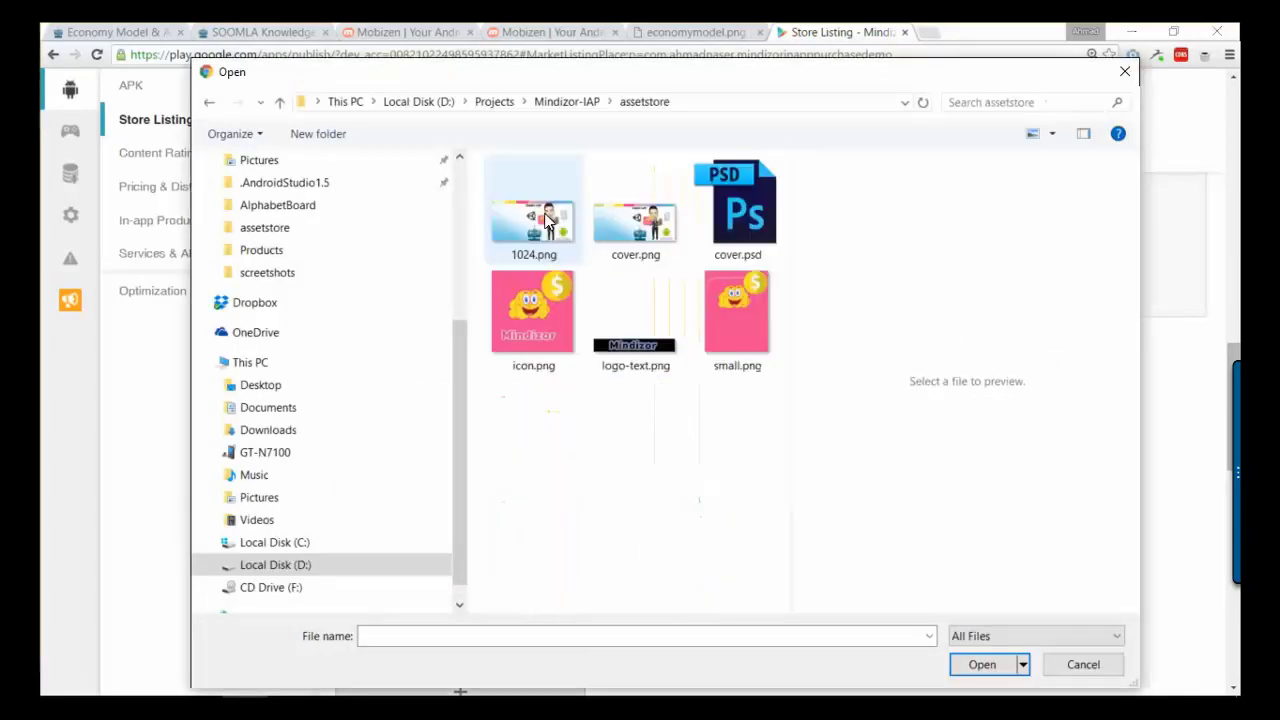
{"action": "double_click", "coordinate": [519, 222]}
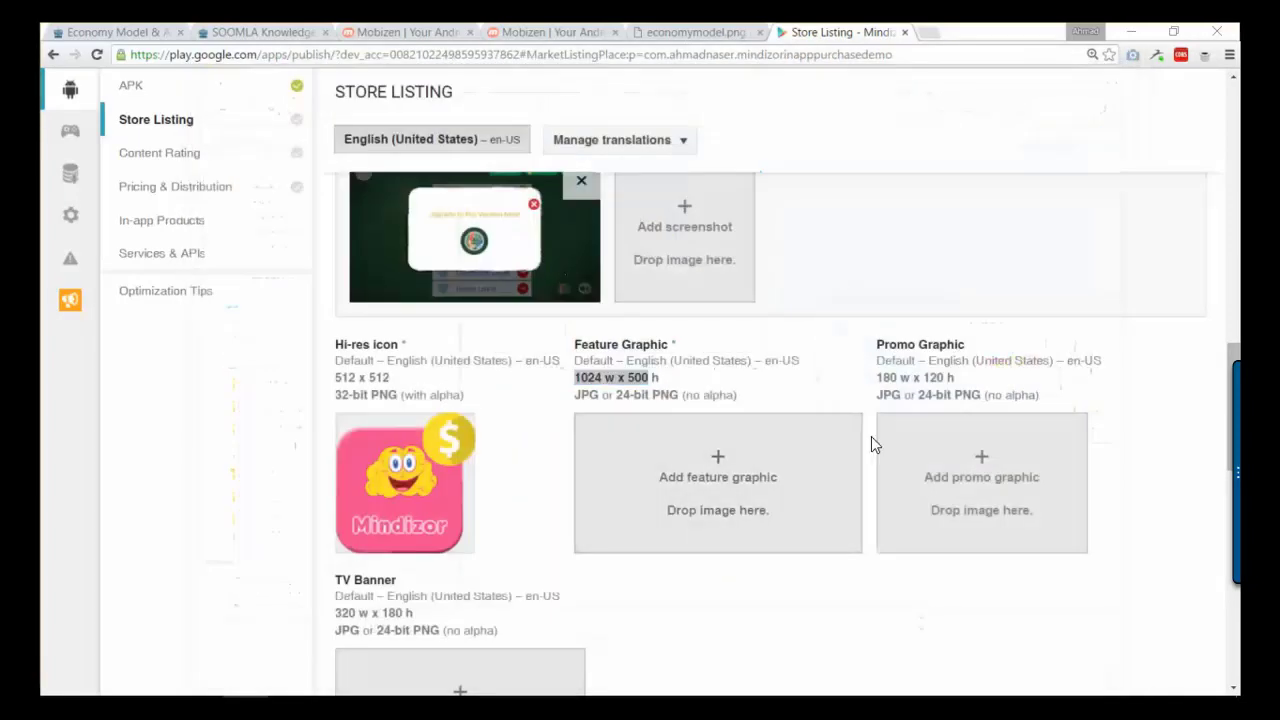
{"action": "left_click", "coordinate": [845, 460]}
{"action": "left_click", "coordinate": [547, 217]}
{"action": "double_click", "coordinate": [547, 217]}
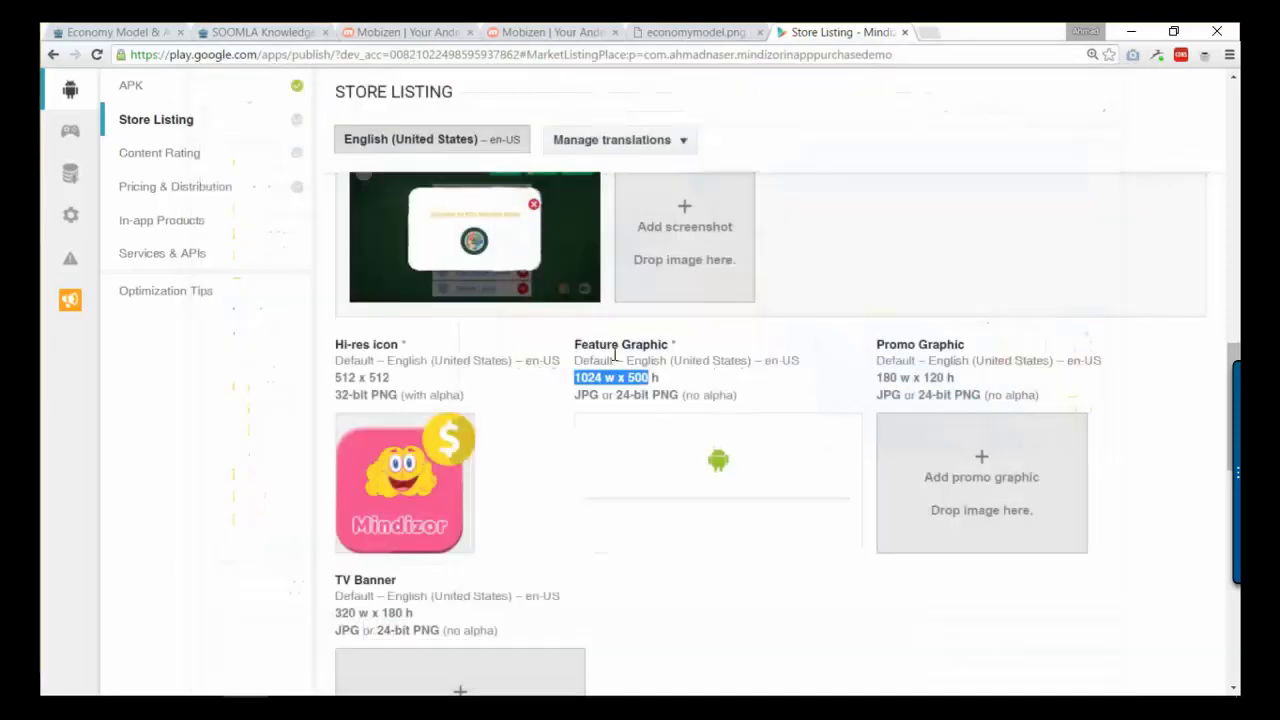
{"action": "scroll", "coordinate": [751, 408], "scroll_direction": "down", "scroll_amount": 2}
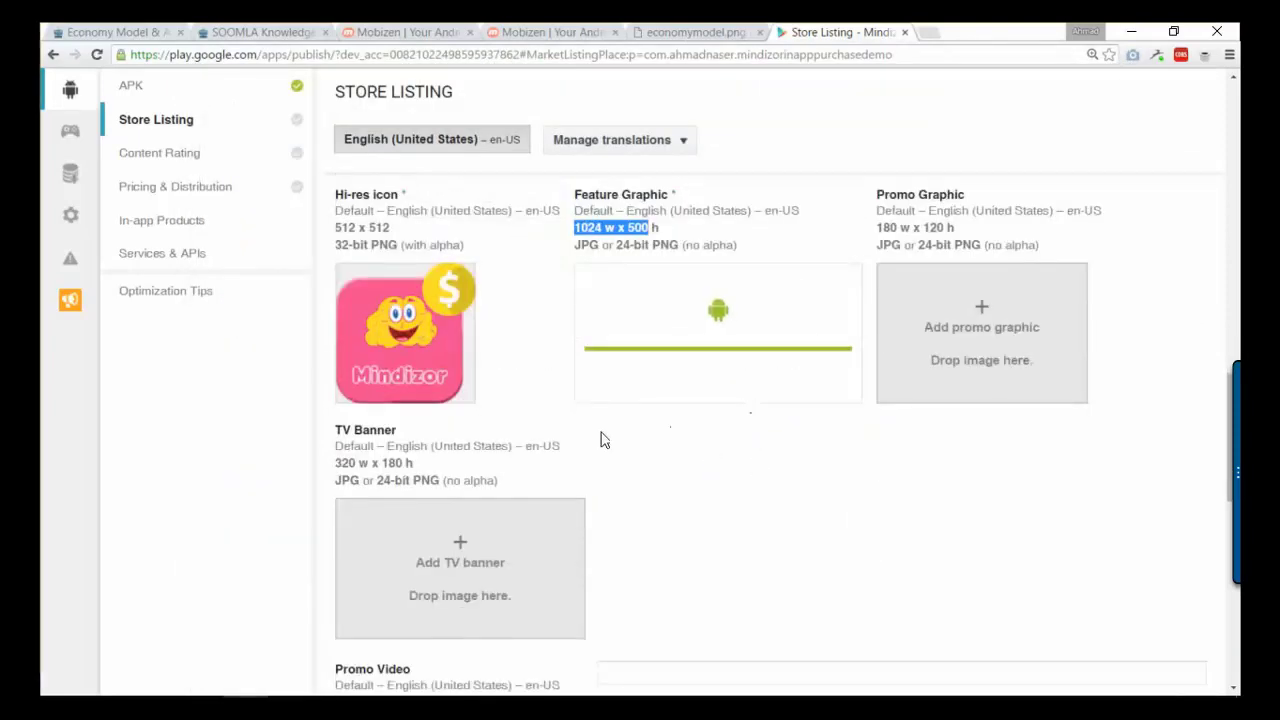
{"action": "scroll", "coordinate": [605, 440], "scroll_direction": "down", "scroll_amount": 3}
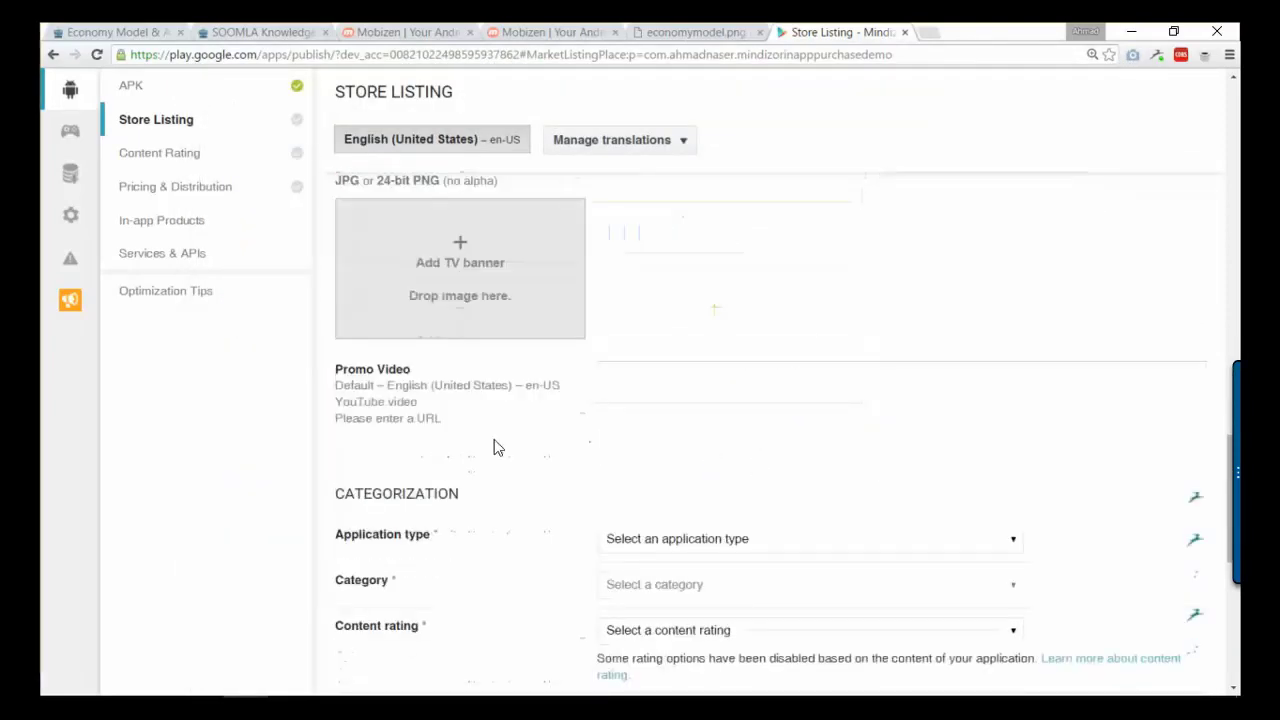
{"action": "scroll", "coordinate": [720, 380], "scroll_direction": "up", "scroll_amount": 1}
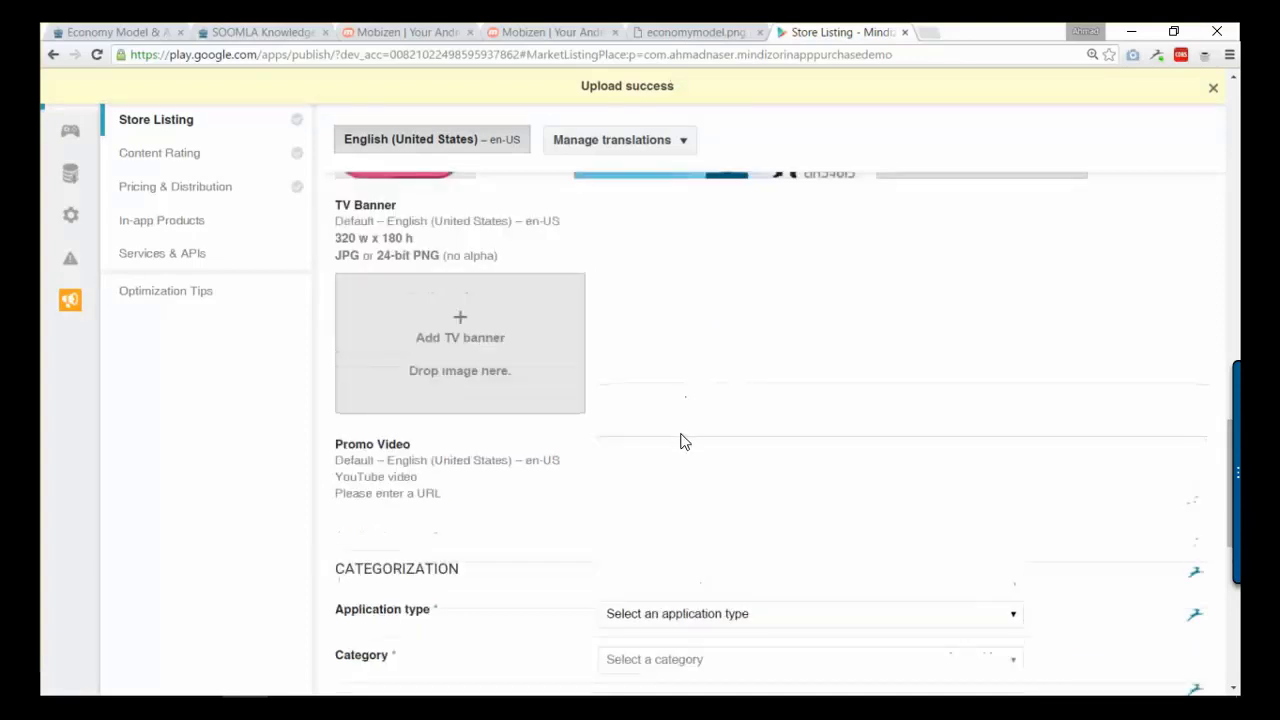
{"action": "scroll", "coordinate": [683, 441], "scroll_direction": "down", "scroll_amount": 3}
- Set the application type to Games, category to Simulation and content rating to High Maturity
{"action": "left_click", "coordinate": [680, 394]}
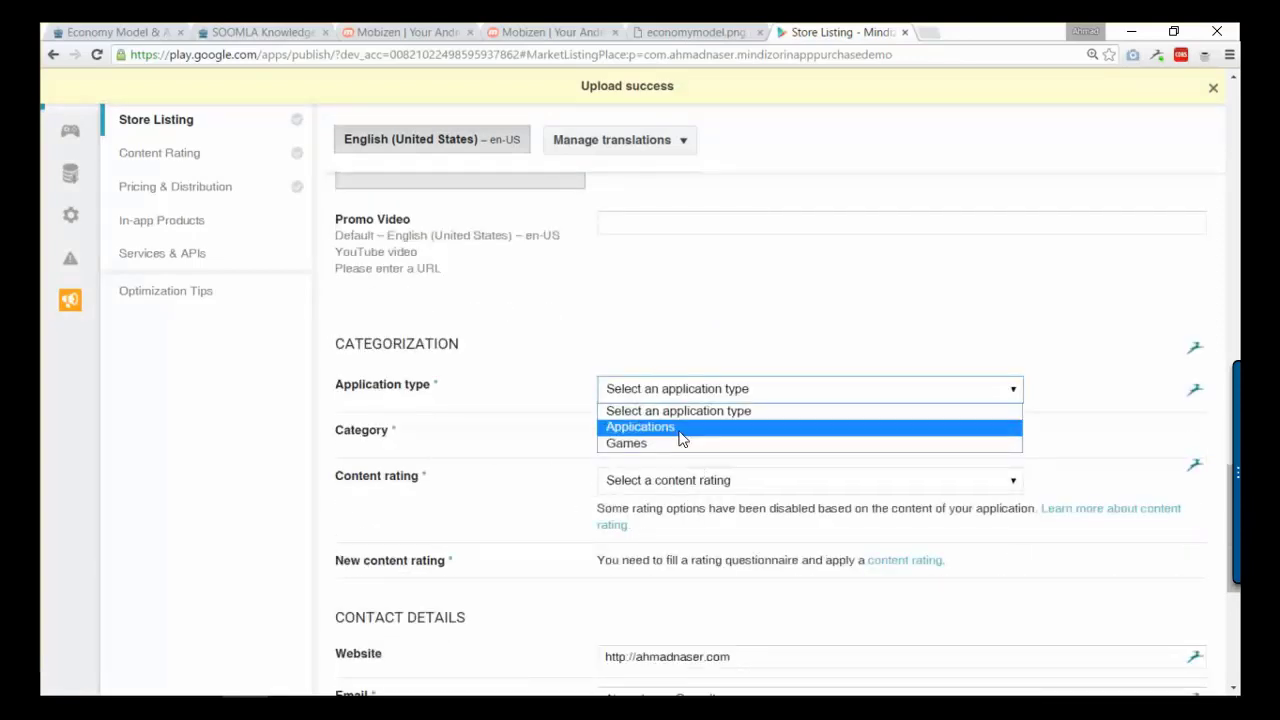
{"action": "left_click", "coordinate": [655, 443]}
{"action": "left_click", "coordinate": [736, 434]}
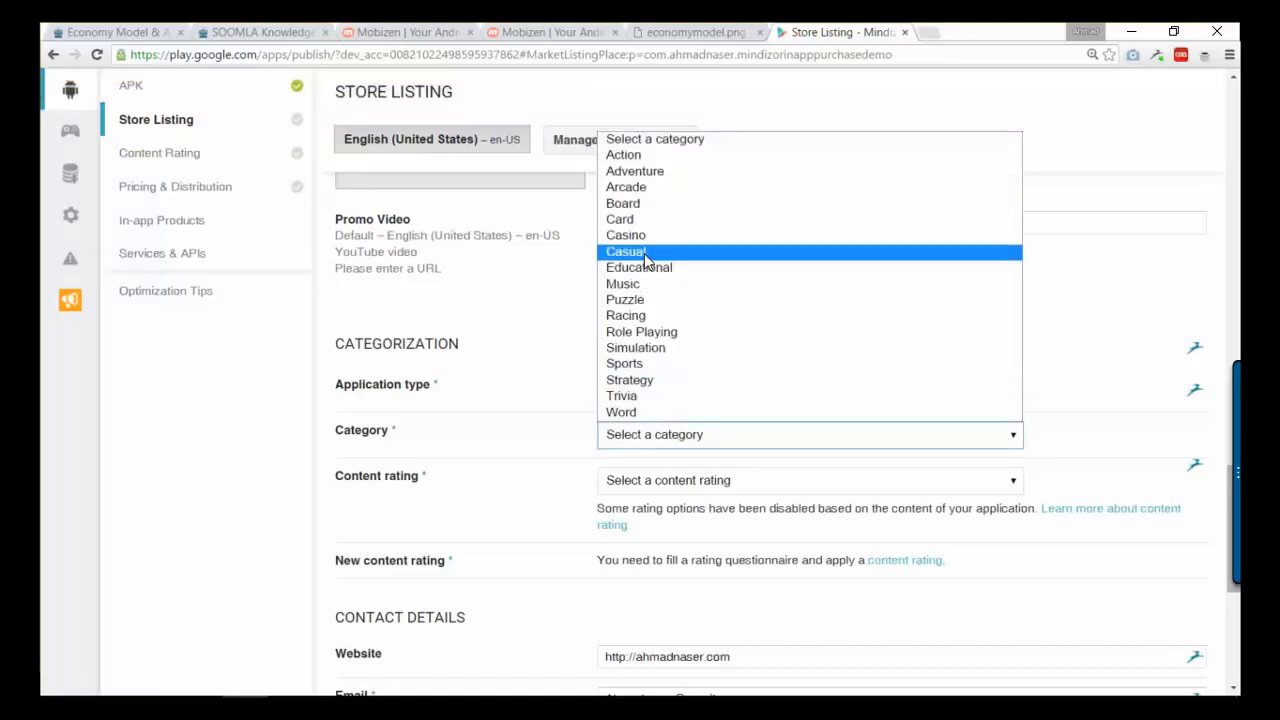
{"action": "scroll", "coordinate": [650, 260], "scroll_direction": "down", "scroll_amount": 2}
{"action": "left_click", "coordinate": [671, 518]}
{"action": "left_click", "coordinate": [673, 334]}
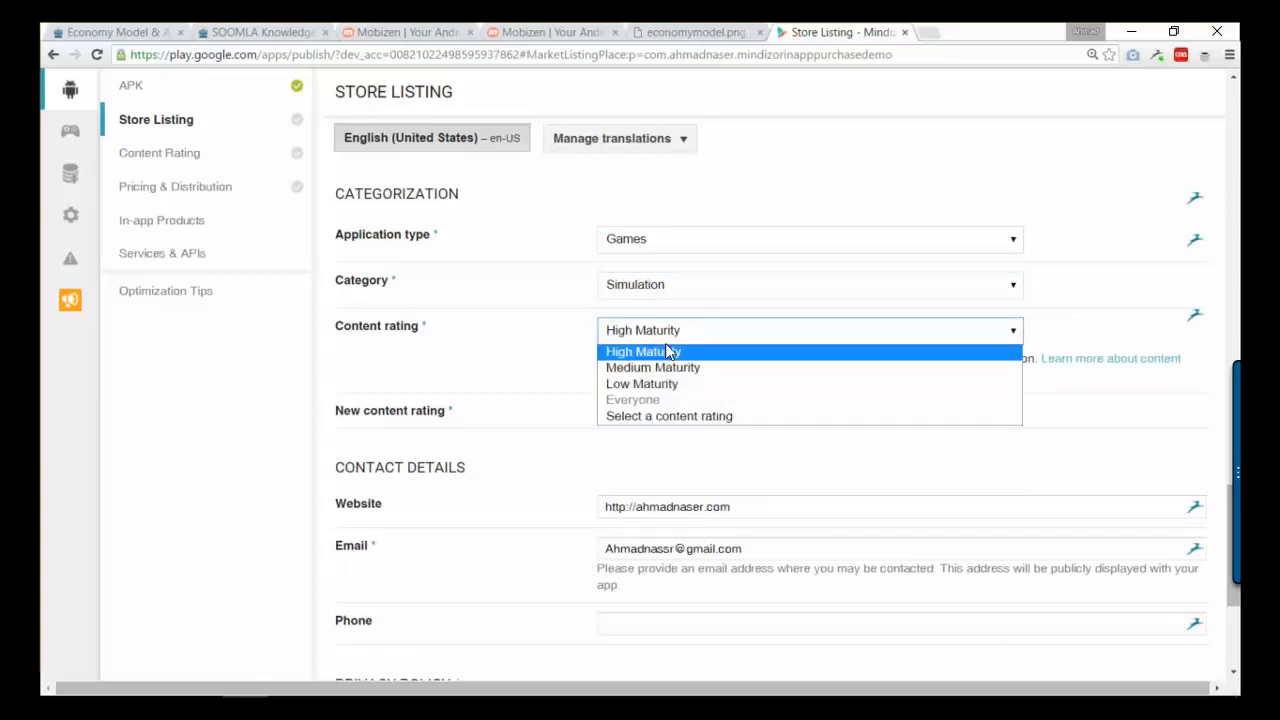
{"action": "left_click", "coordinate": [645, 351]}
- Tick 'Not submitting a privacy policy URL at this time'
{"action": "scroll", "coordinate": [600, 400], "scroll_direction": "down", "scroll_amount": 1}
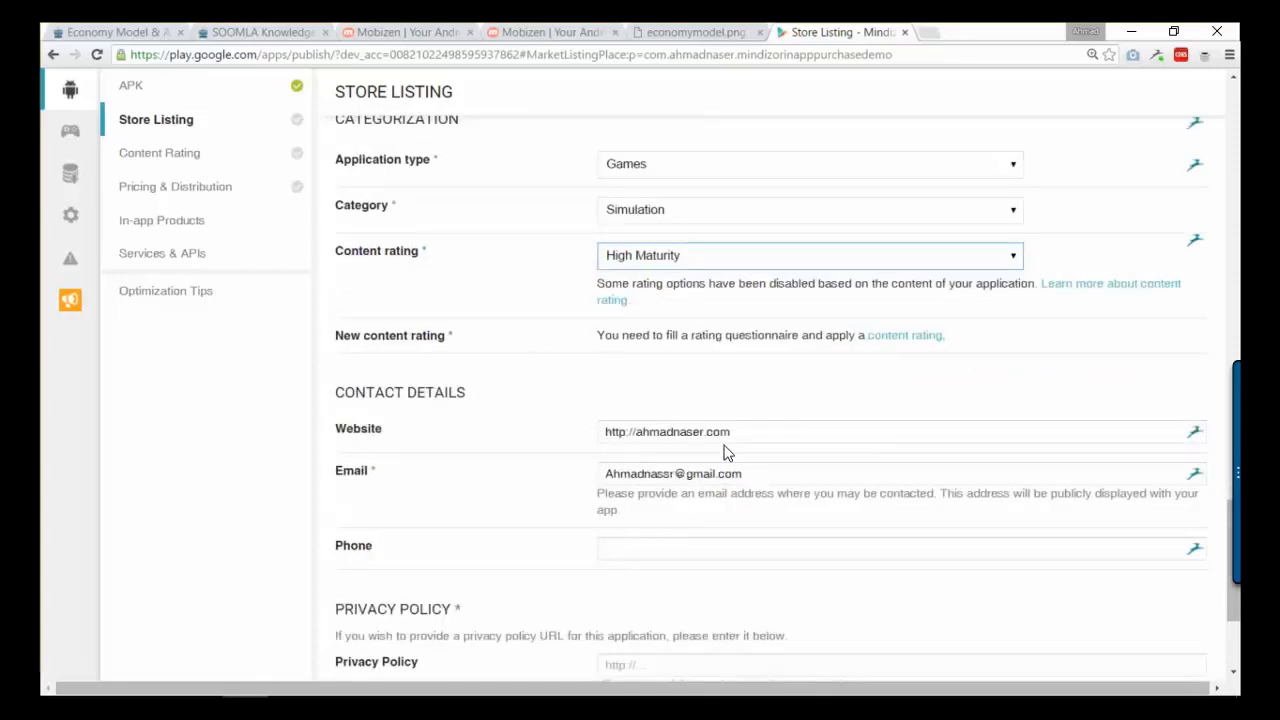
{"action": "scroll", "coordinate": [725, 452], "scroll_direction": "down", "scroll_amount": 1}
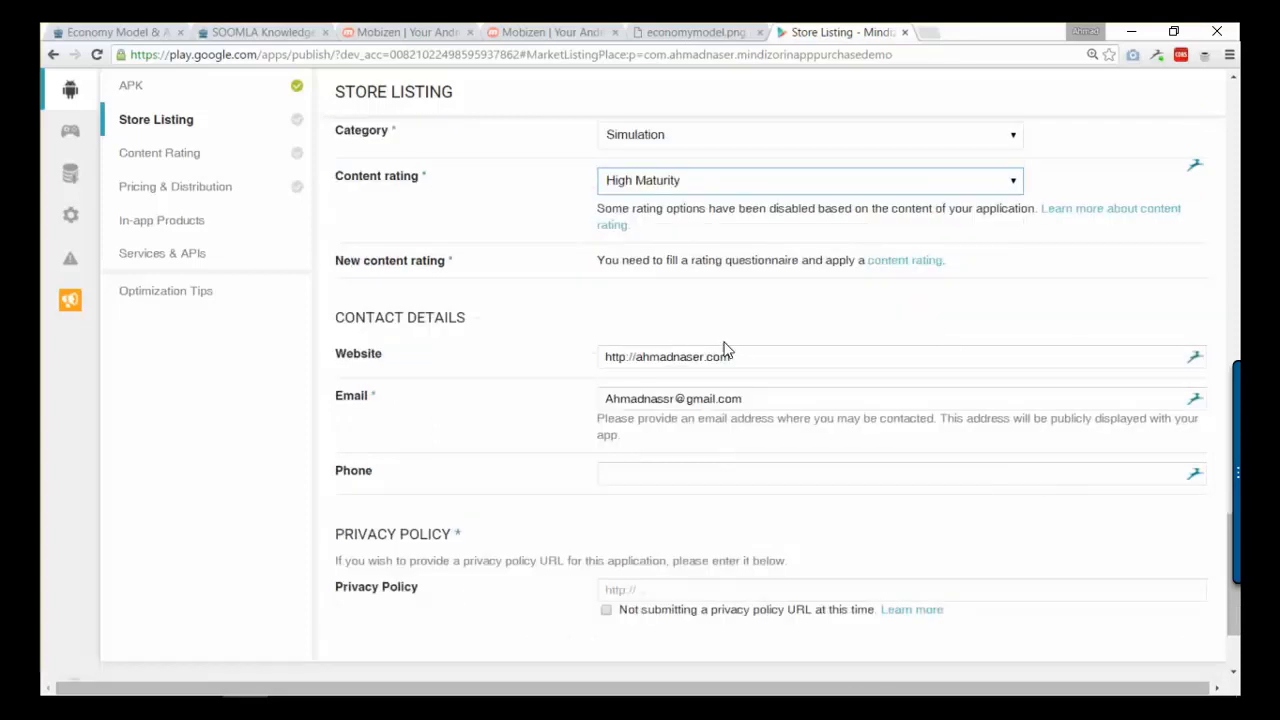
{"action": "scroll", "coordinate": [680, 490], "scroll_direction": "down", "scroll_amount": 2}
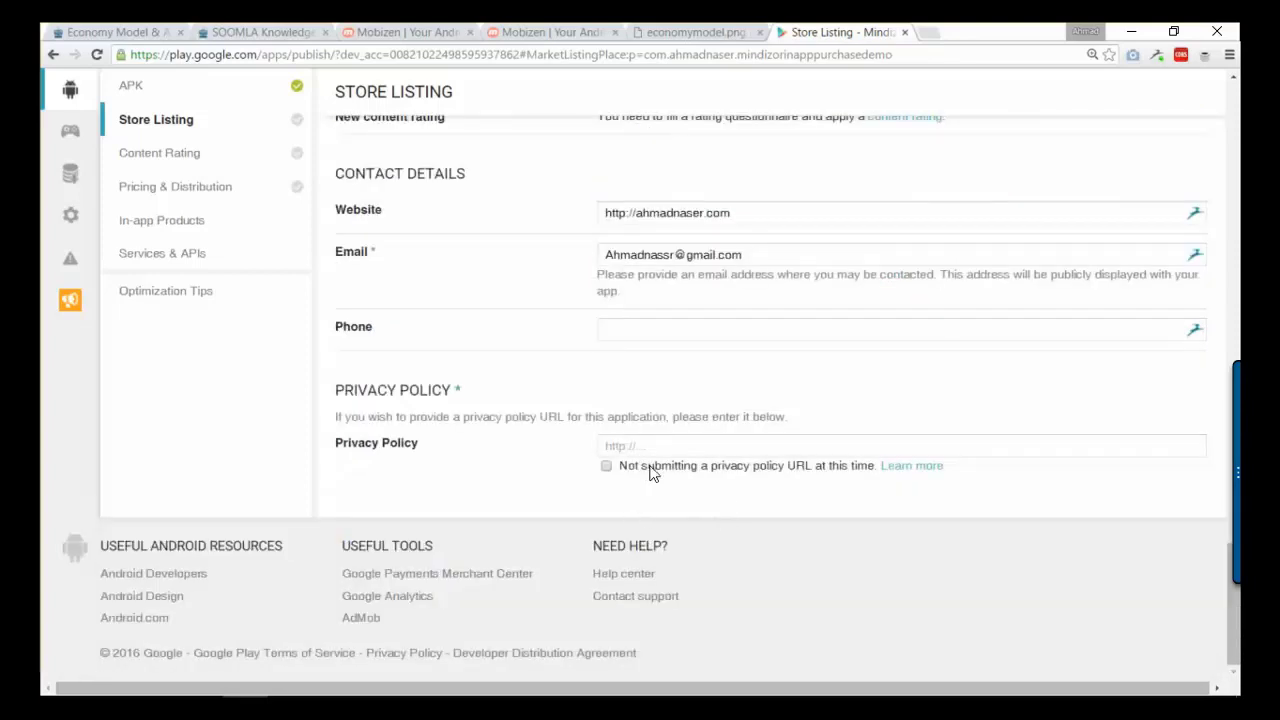
{"action": "left_click", "coordinate": [623, 472]}
{"action": "scroll", "coordinate": [754, 468], "scroll_direction": "up", "scroll_amount": 20}
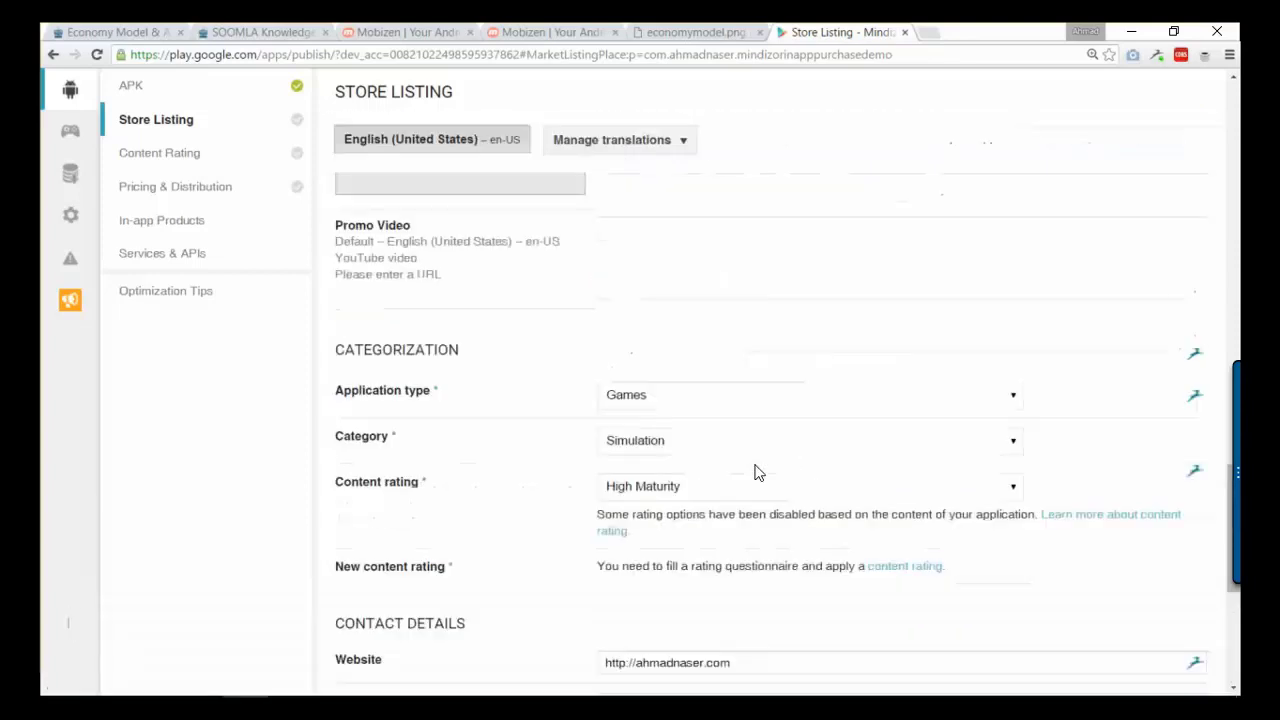
{"action": "scroll", "coordinate": [754, 462], "scroll_direction": "up", "scroll_amount": 8}
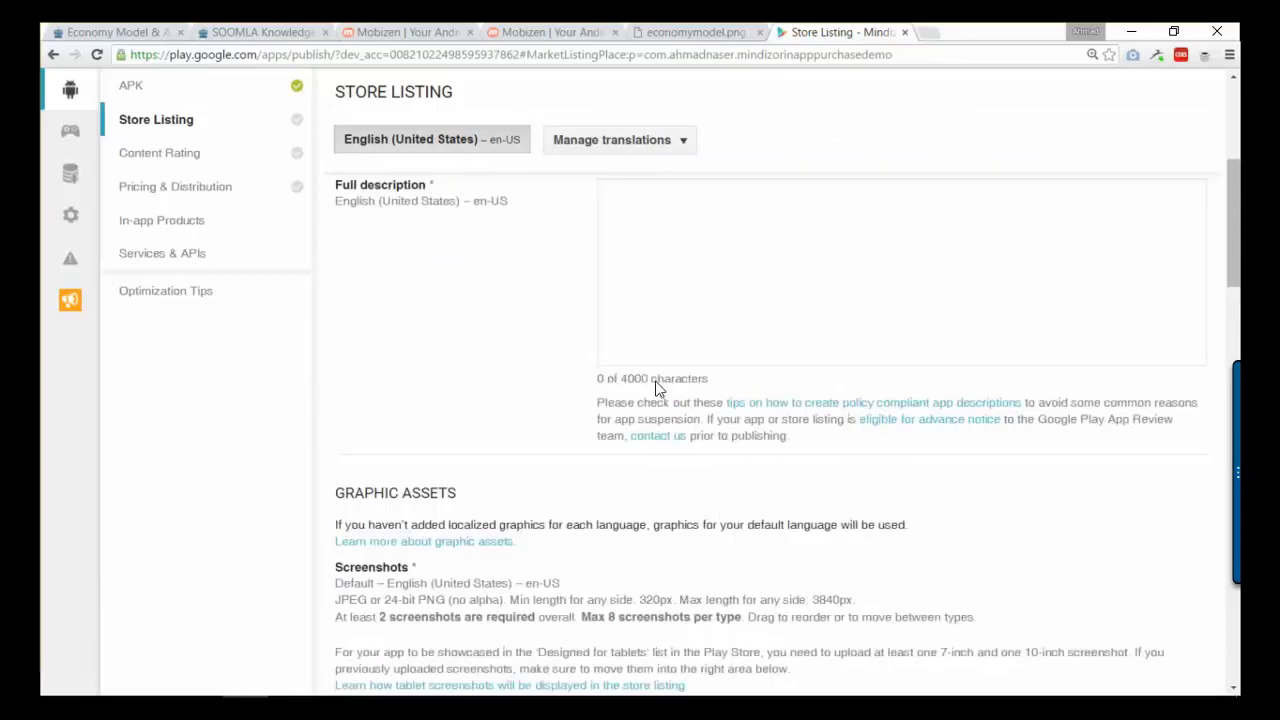
- Enter the short description 'A complete project demo for in app purchase using soomla' and copy it
{"action": "left_click", "coordinate": [698, 403]}
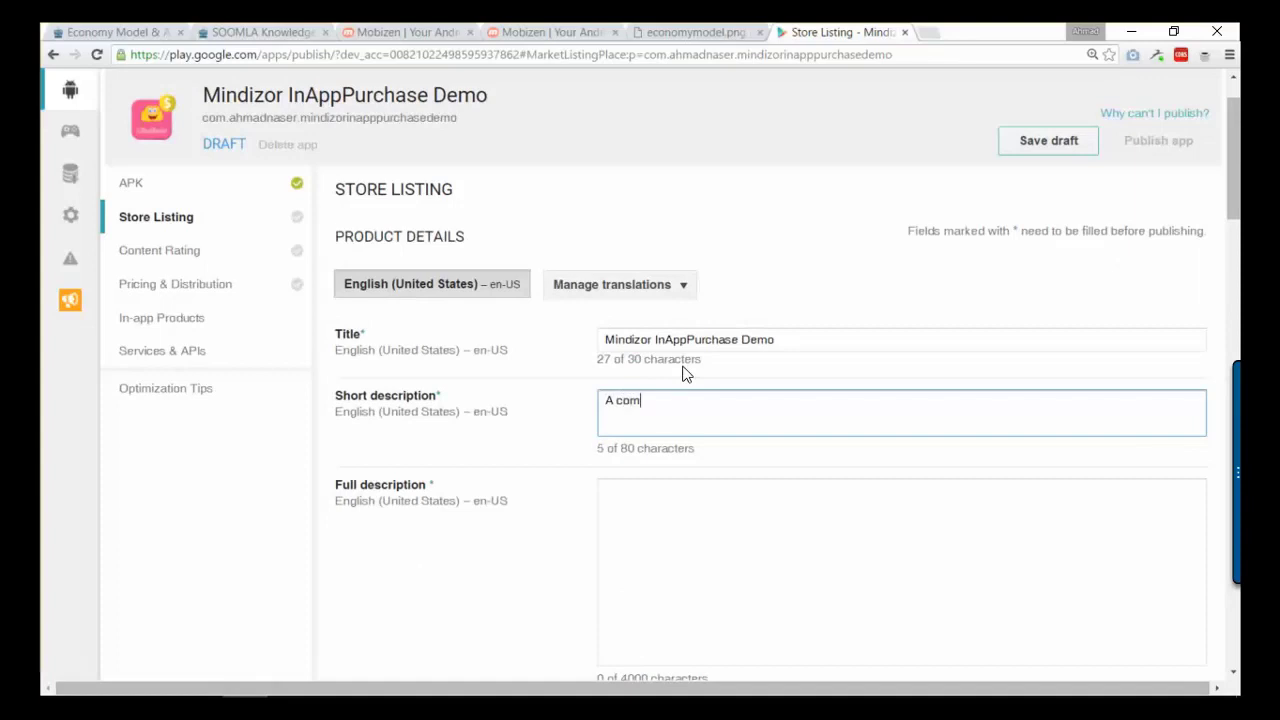
{"action": "type", "text": "A complete project demo for in app purchase using s"}
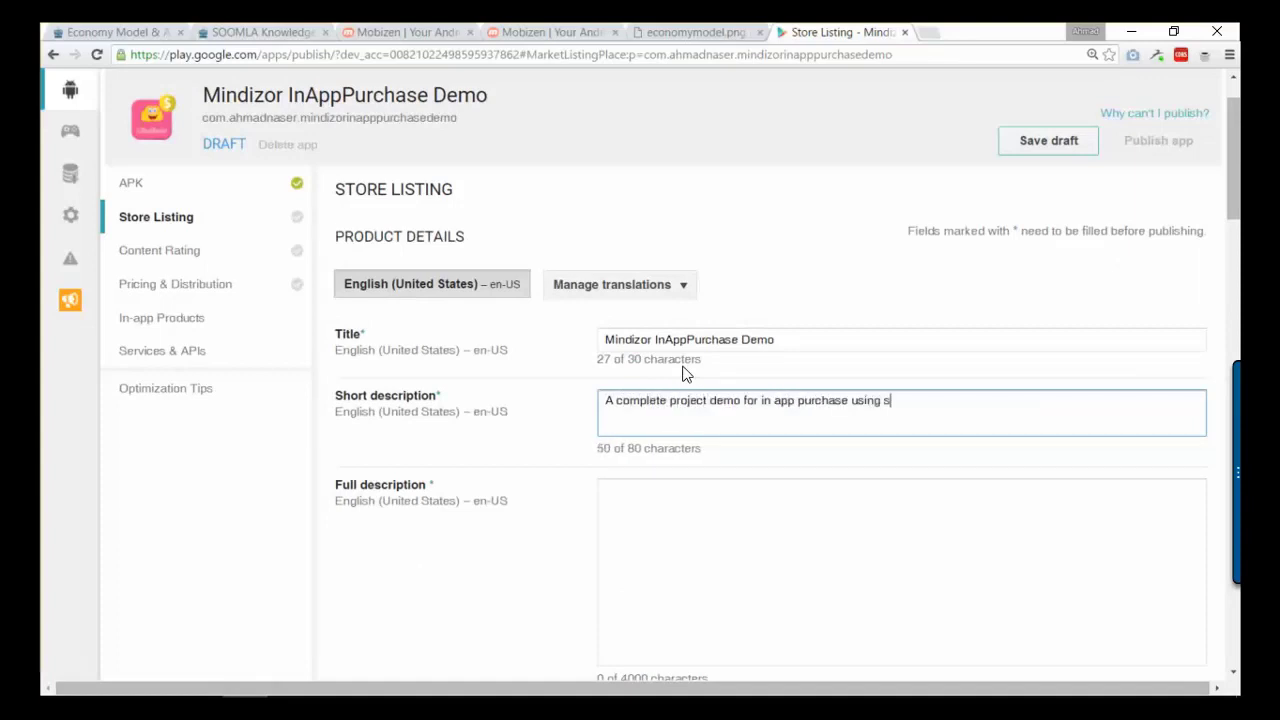
{"action": "type", "text": "oomla"}
{"action": "left_click", "coordinate": [686, 373]}
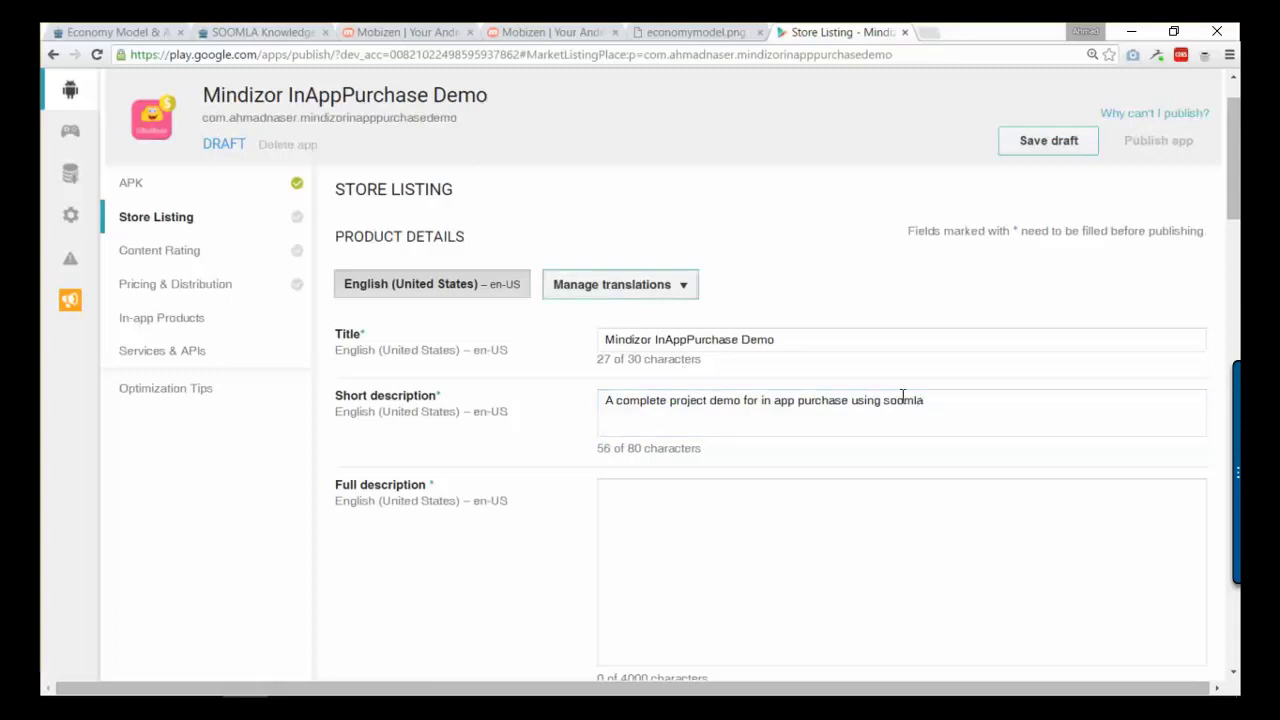
{"action": "key", "text": "ctrl+a"}
{"action": "left_click", "coordinate": [826, 400]}
{"action": "key", "text": "ctrl+a"}
{"action": "key", "text": "ctrl+c"}
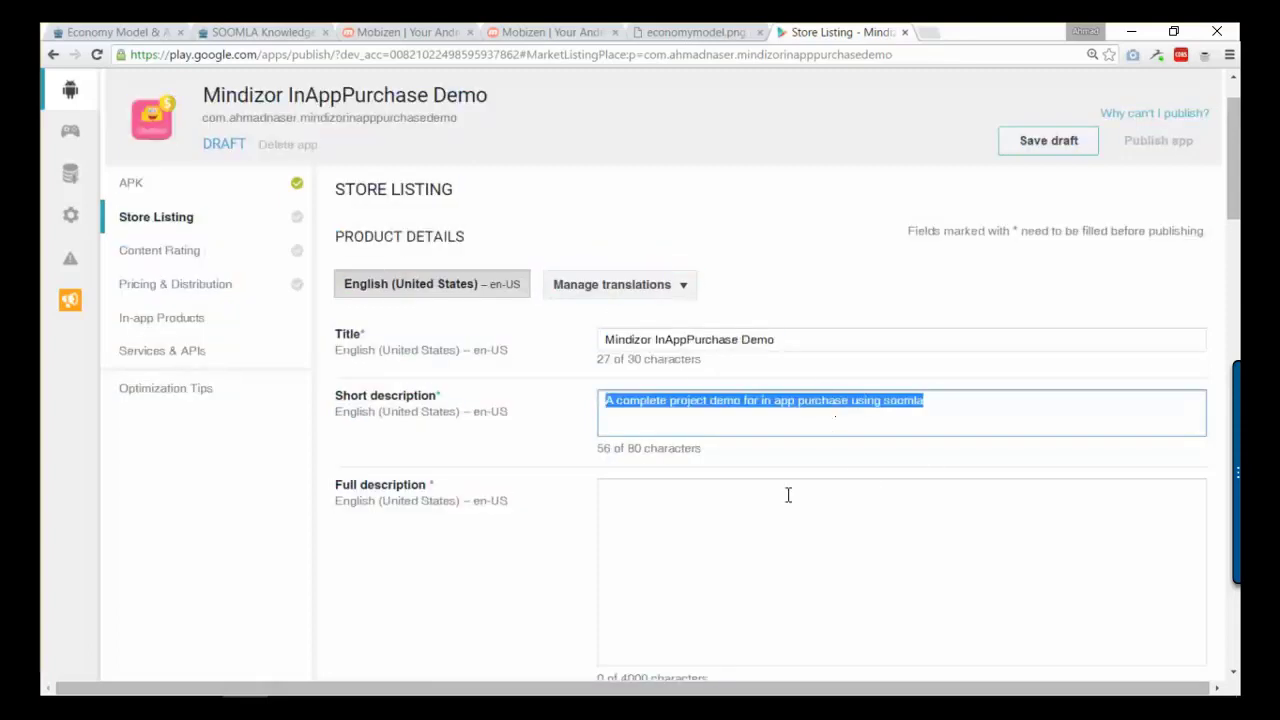
- Paste it into the full description, append ', this demo supports in app purchase across your entire game.', and capitalize Soomla
{"action": "left_click", "coordinate": [765, 536]}
{"action": "key", "text": "ctrl+v"}
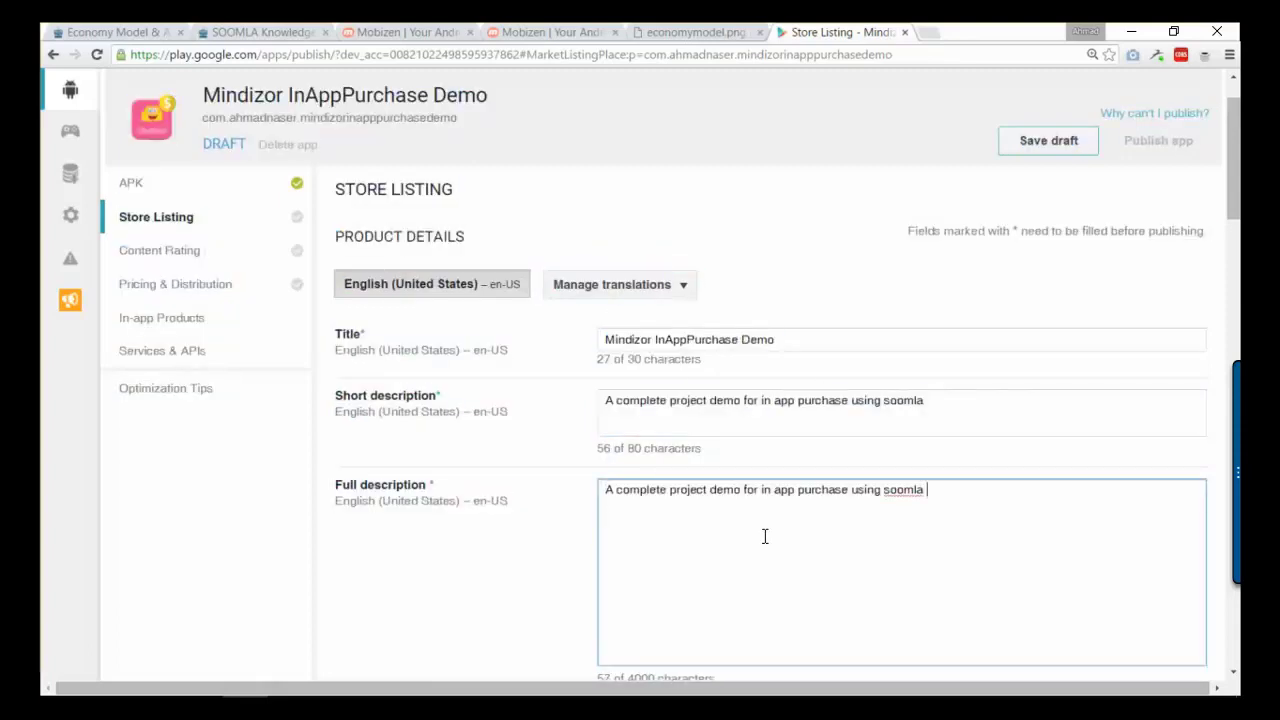
{"action": "key", "text": "BackSpace"}
{"action": "type", "text": ", this demo supports in app purchase across your entire game"}
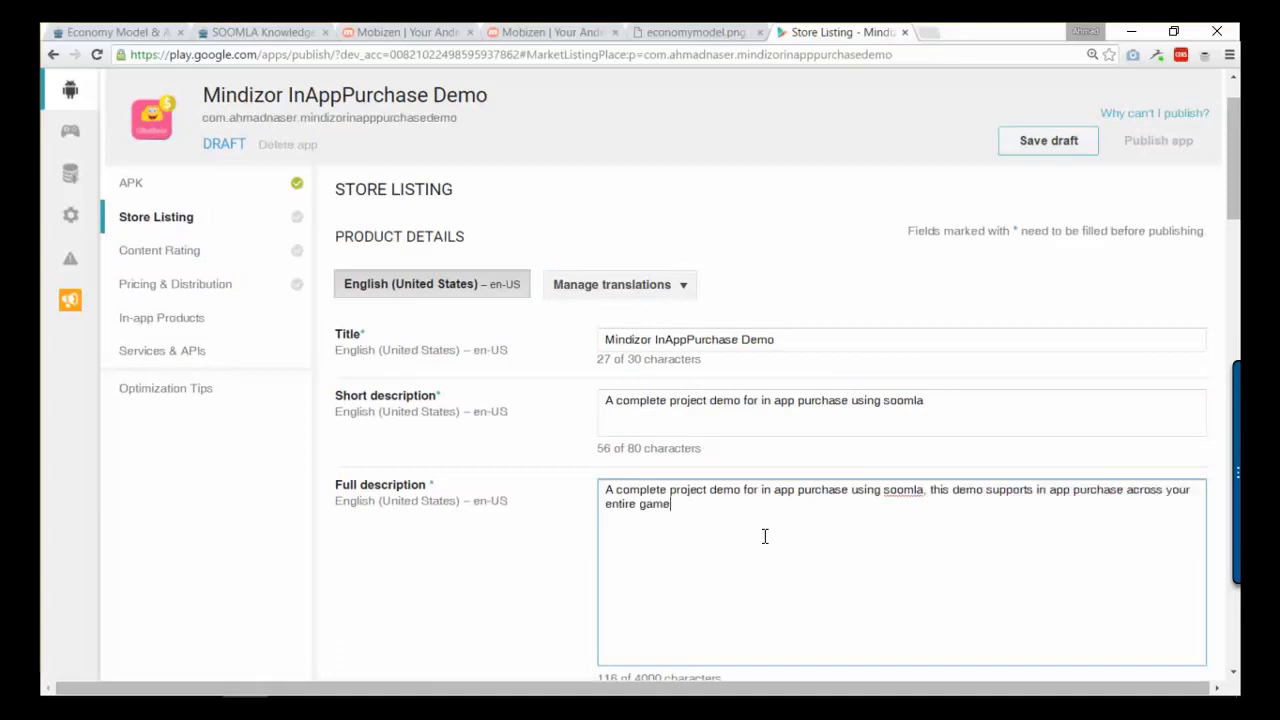
{"action": "type", "text": "."}
{"action": "scroll", "coordinate": [765, 536], "scroll_direction": "down", "scroll_amount": 2}
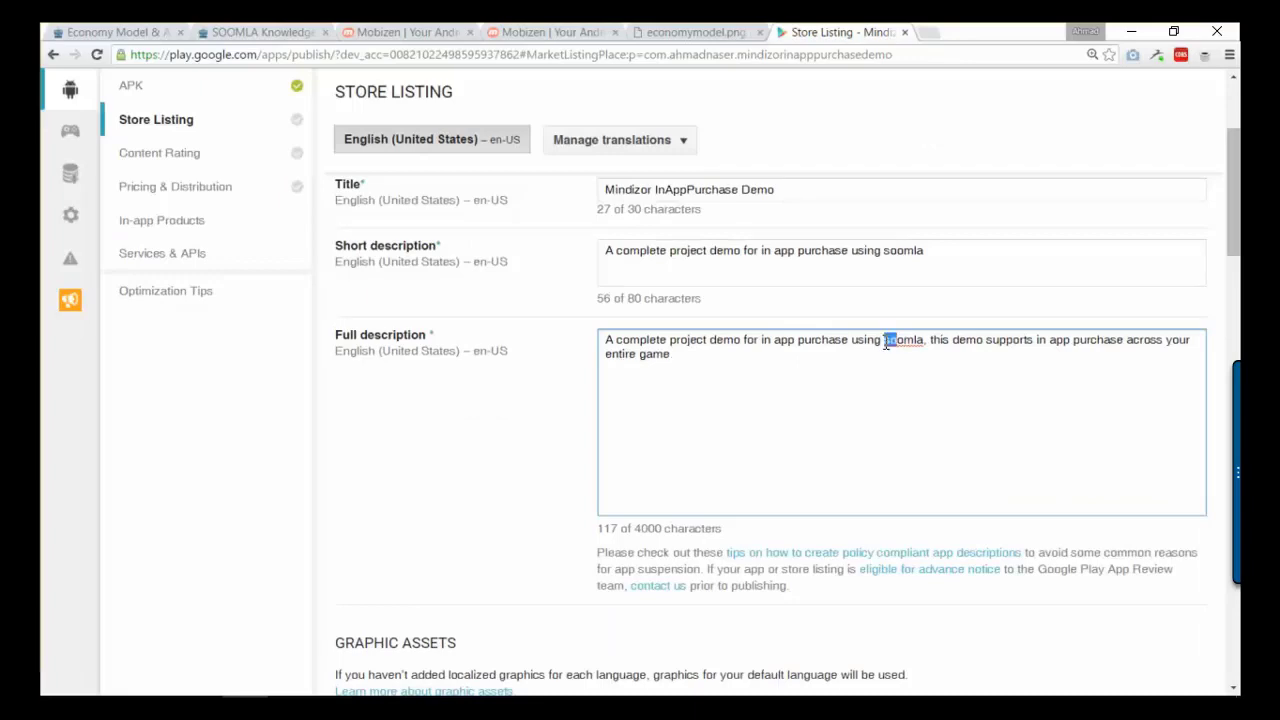
{"action": "type", "text": "So"}
{"action": "scroll", "coordinate": [689, 343], "scroll_direction": "up", "scroll_amount": 2}
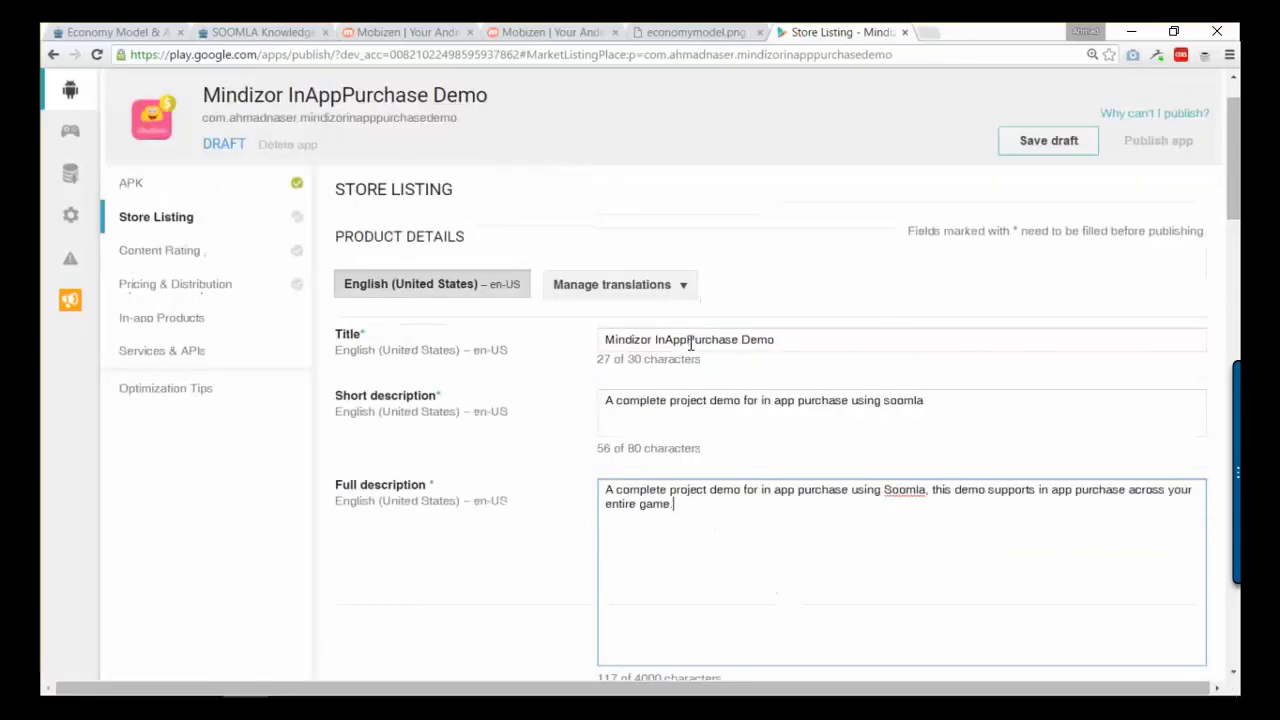
- Save the store listing draft and go to the Content Rating section
{"action": "scroll", "coordinate": [715, 367], "scroll_direction": "down", "scroll_amount": 6}
{"action": "scroll", "coordinate": [715, 367], "scroll_direction": "down", "scroll_amount": 15}
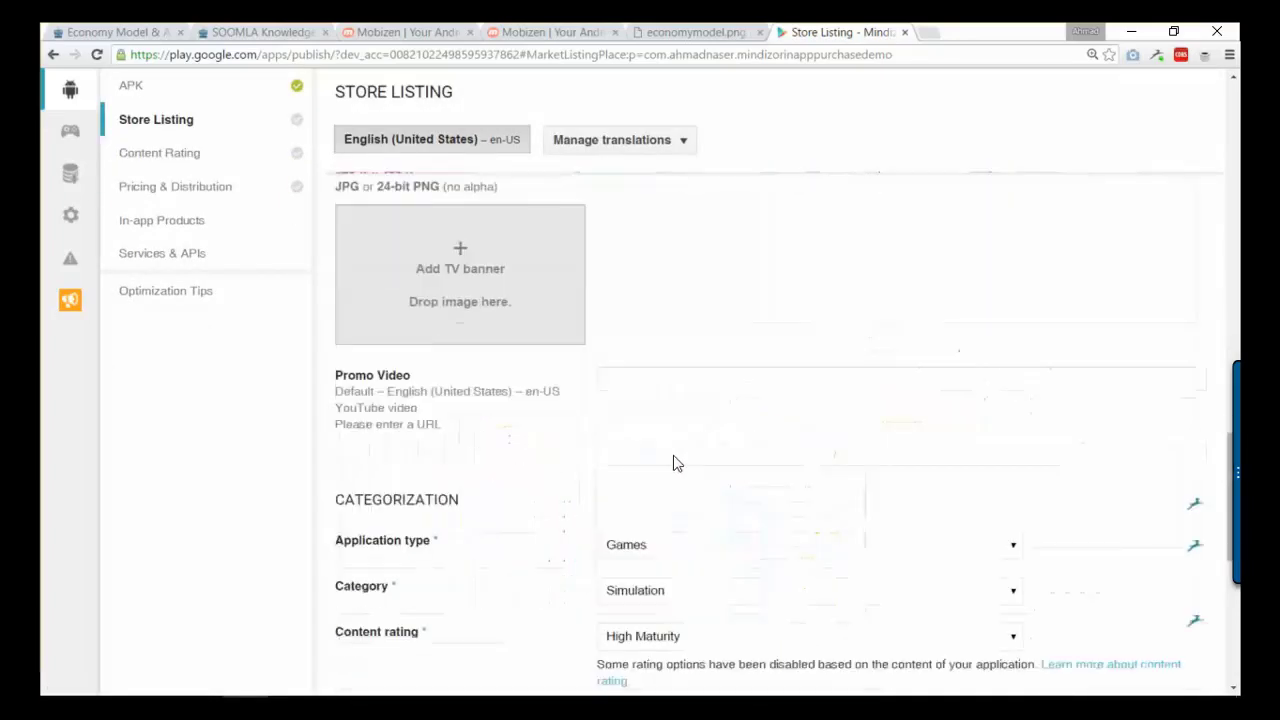
{"action": "scroll", "coordinate": [670, 466], "scroll_direction": "up", "scroll_amount": 15}
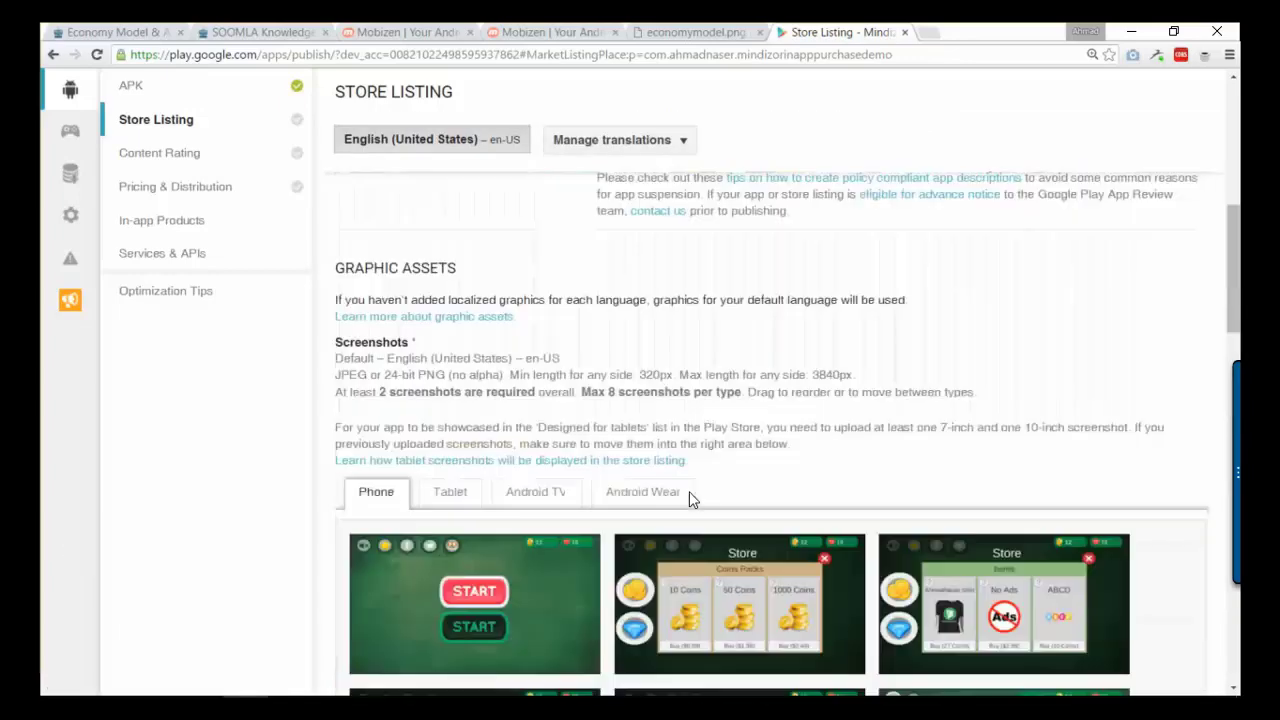
{"action": "scroll", "coordinate": [689, 491], "scroll_direction": "up", "scroll_amount": 10}
{"action": "left_click", "coordinate": [1049, 209]}
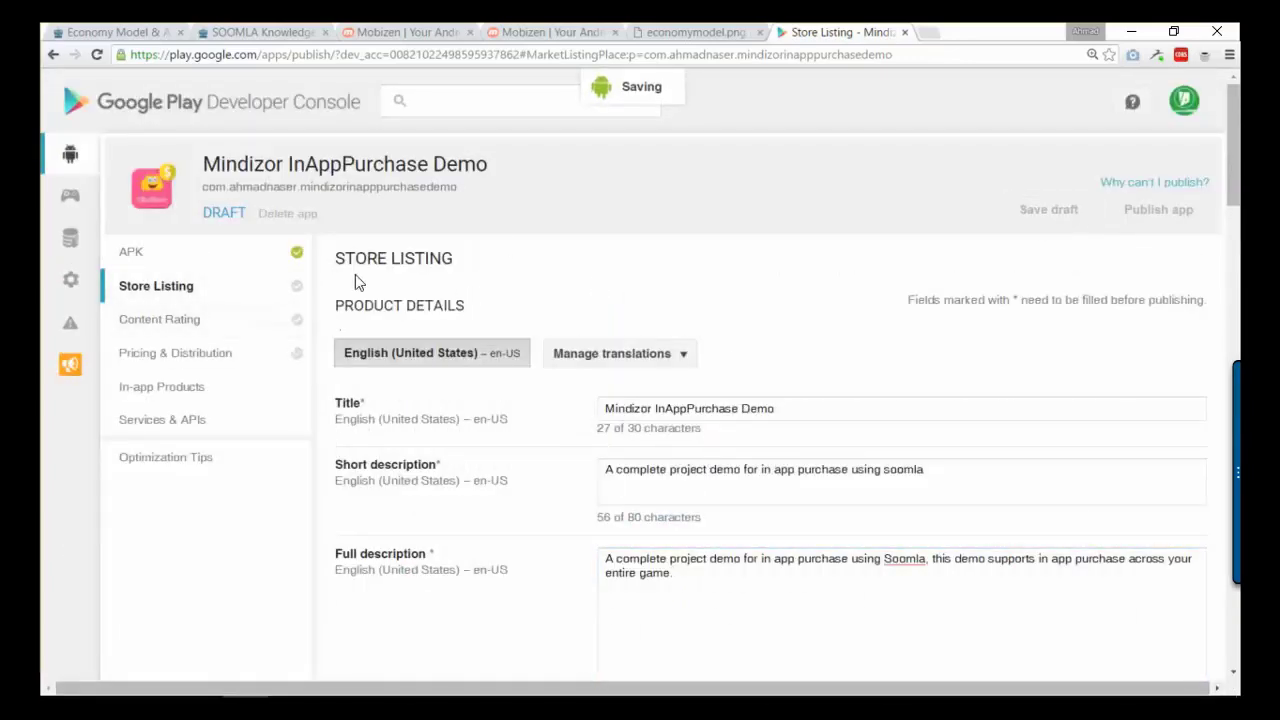
{"action": "left_click", "coordinate": [201, 327]}
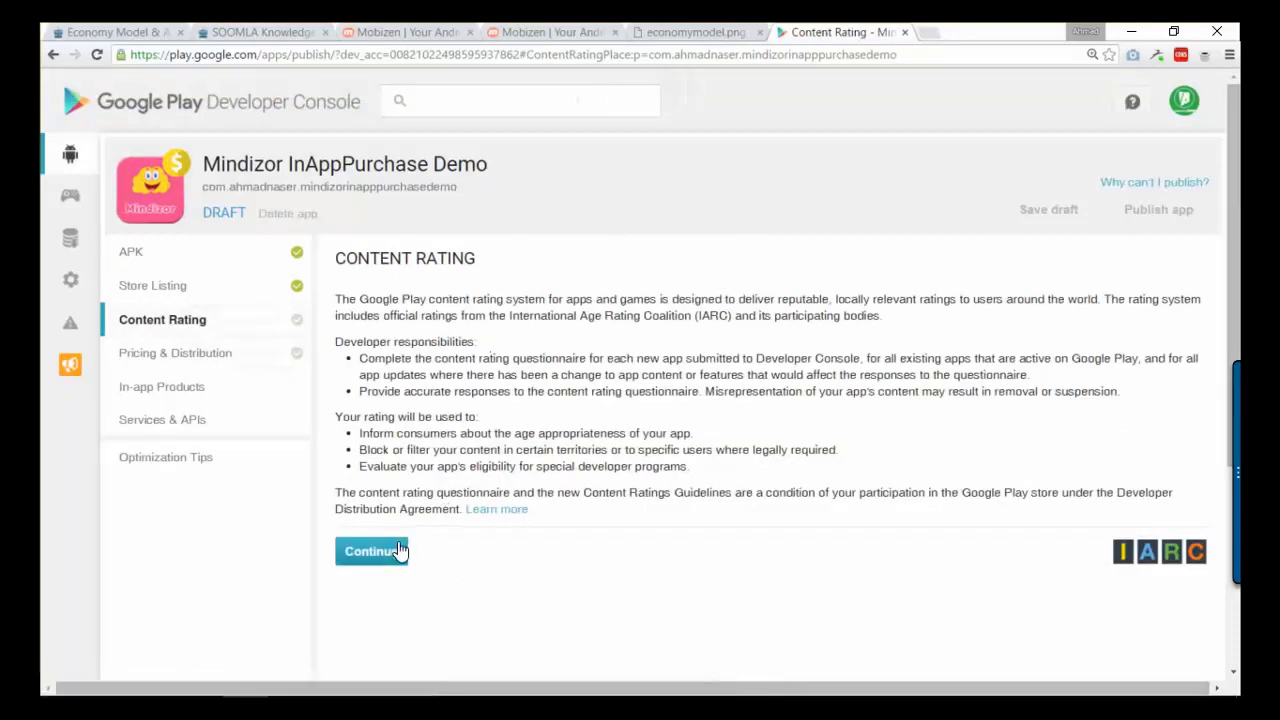
- Start the content rating questionnaire and enter the contact e-mail address
{"action": "left_click", "coordinate": [401, 551]}
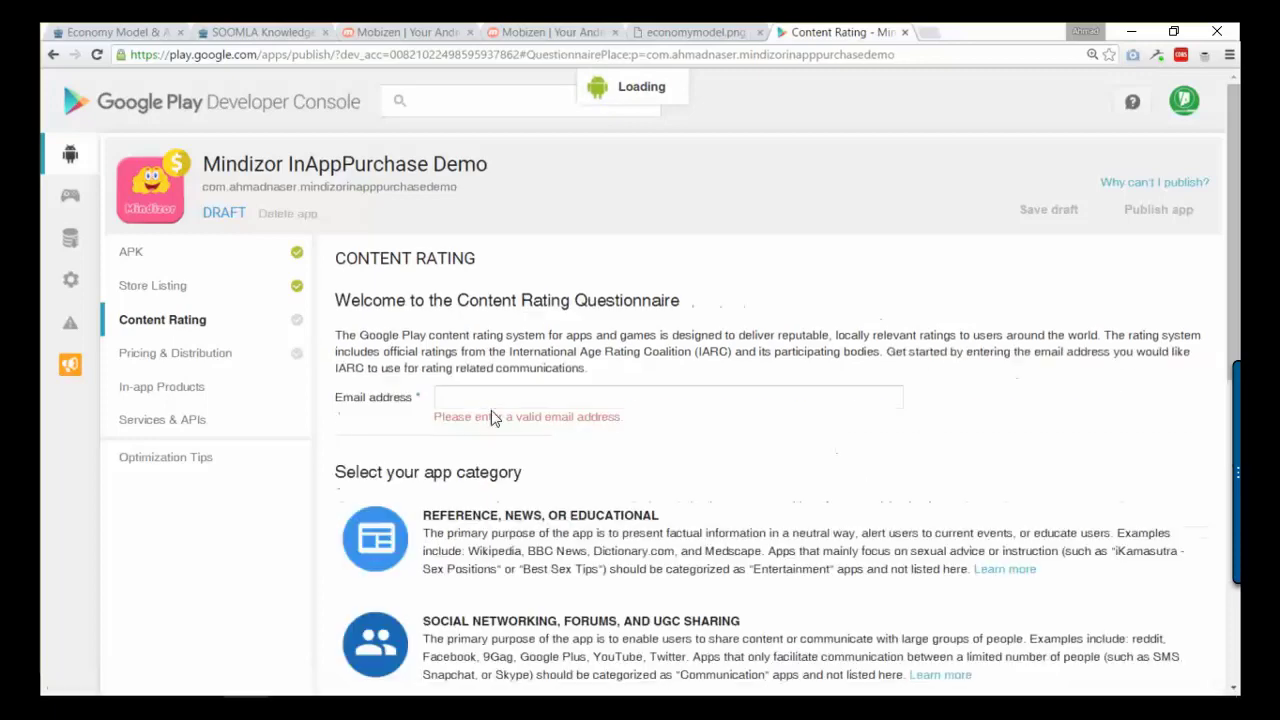
{"action": "left_click", "coordinate": [505, 398]}
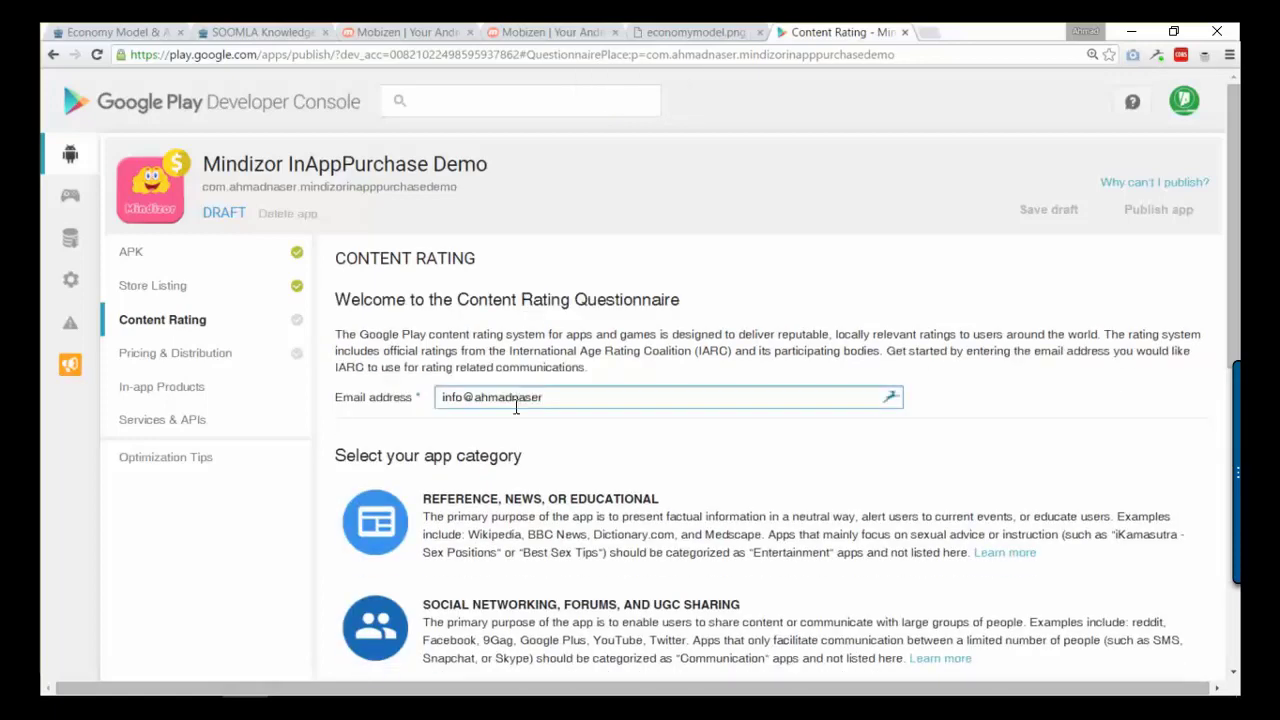
{"action": "scroll", "coordinate": [510, 410], "scroll_direction": "down", "scroll_amount": 5}
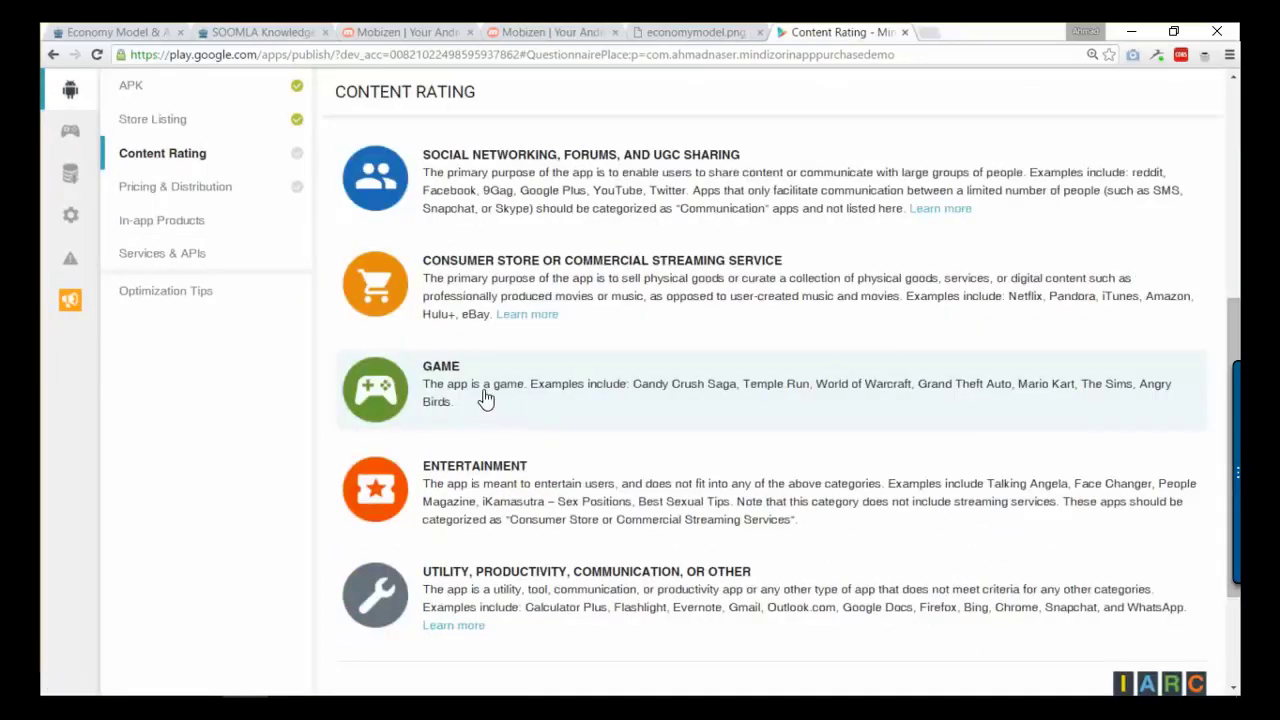
{"action": "scroll", "coordinate": [520, 500], "scroll_direction": "up", "scroll_amount": 2}
{"action": "scroll", "coordinate": [517, 346], "scroll_direction": "down", "scroll_amount": 2}
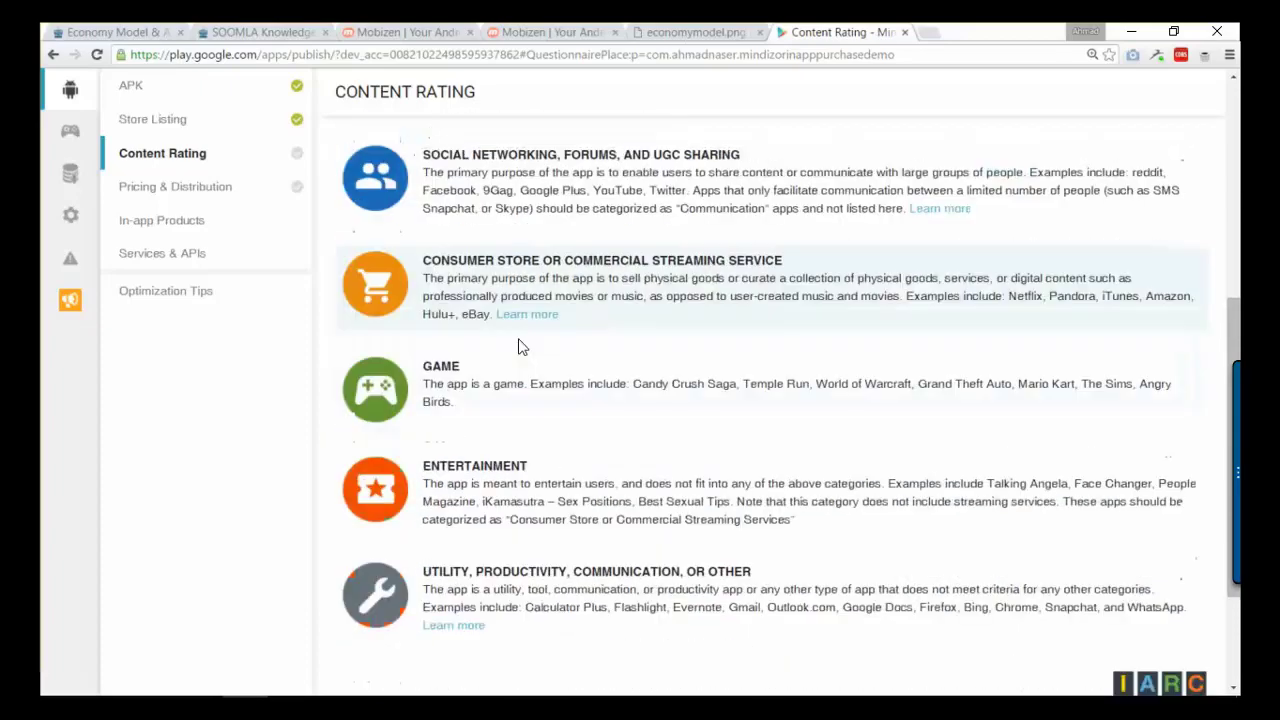
{"action": "scroll", "coordinate": [460, 286], "scroll_direction": "up", "scroll_amount": 3}
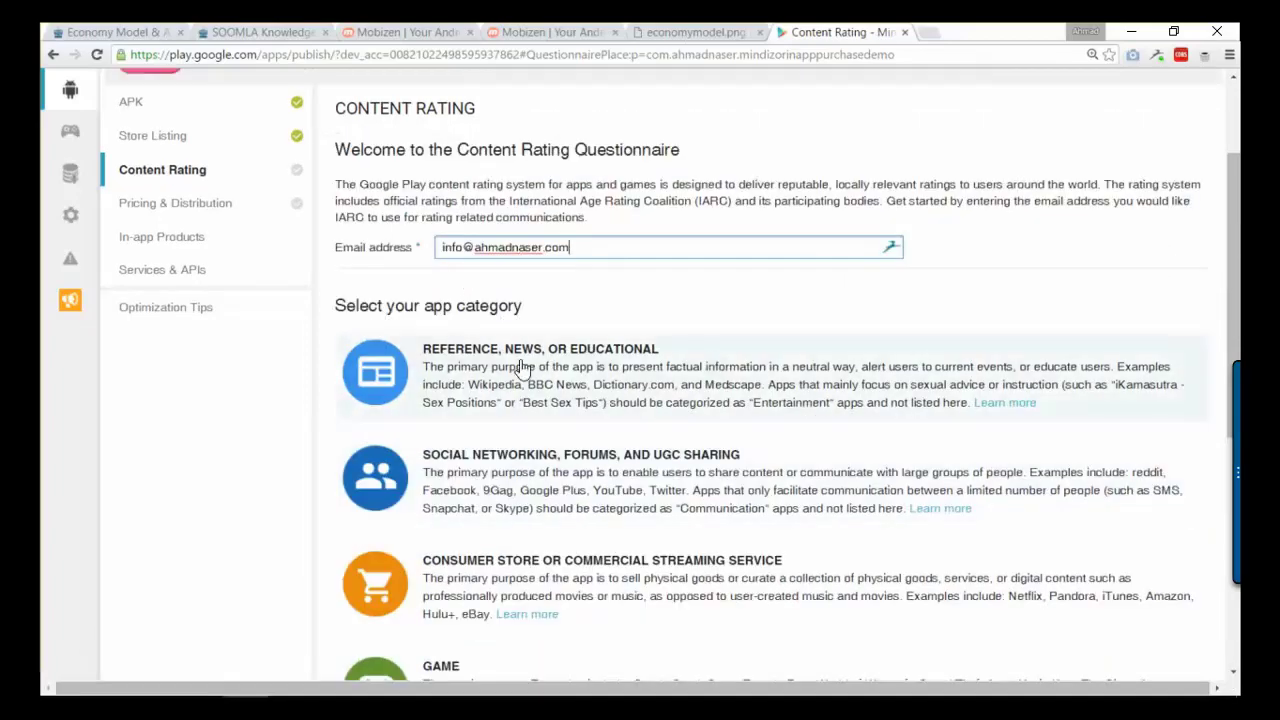
{"action": "scroll", "coordinate": [521, 370], "scroll_direction": "down", "scroll_amount": 3}
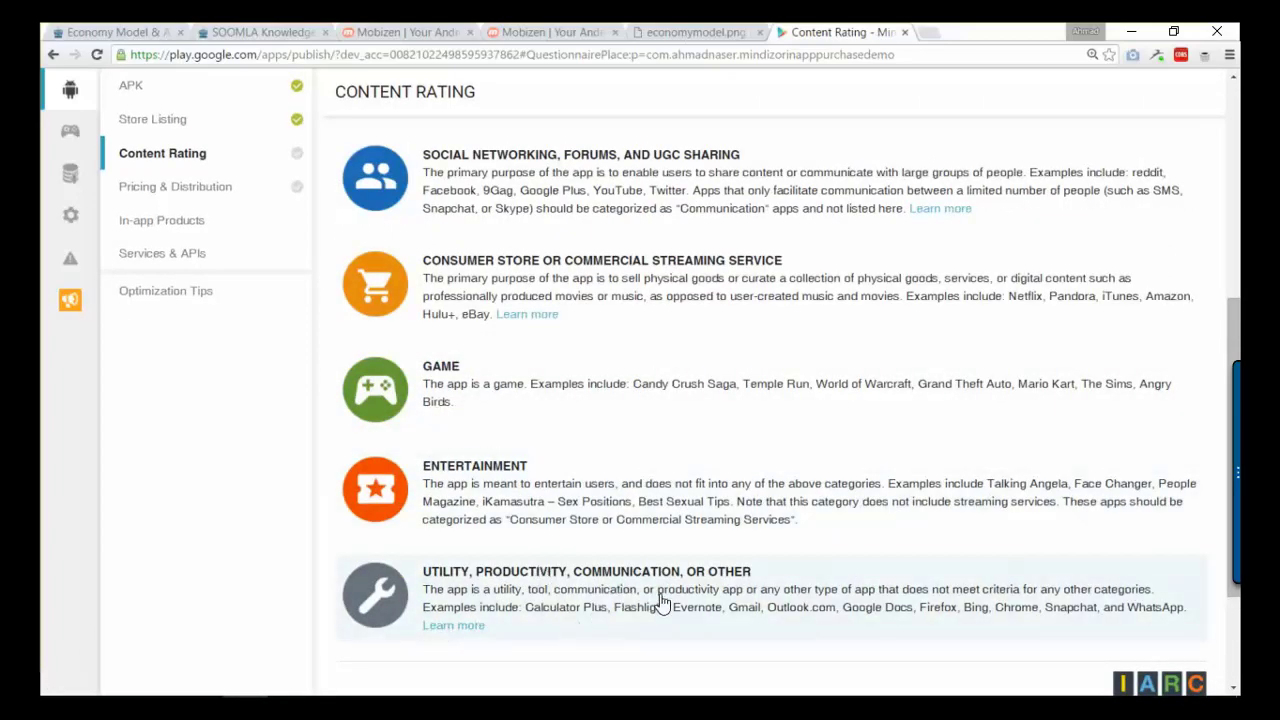
{"action": "scroll", "coordinate": [470, 470], "scroll_direction": "up", "scroll_amount": 1}
- Choose Game as the category and answer No to violence, fear, sexuality, gambling, language, substances and crude humor
{"action": "left_click", "coordinate": [533, 476]}
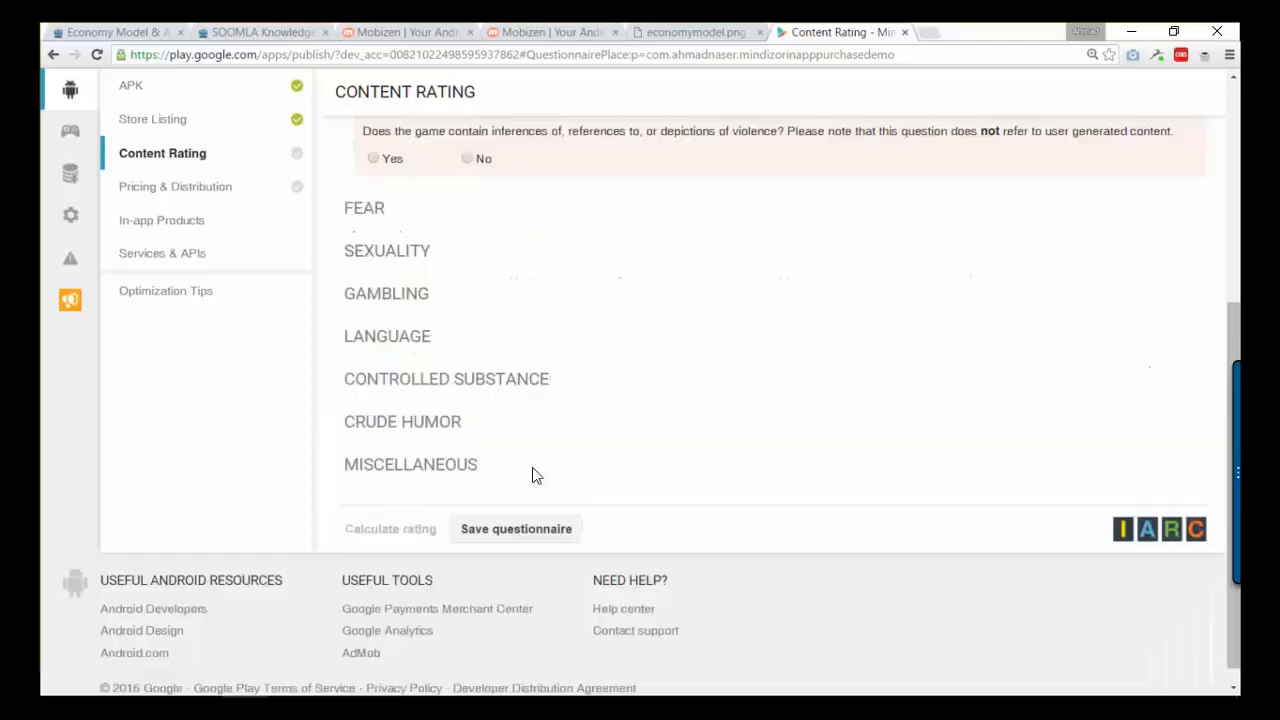
{"action": "scroll", "coordinate": [488, 396], "scroll_direction": "up", "scroll_amount": 2}
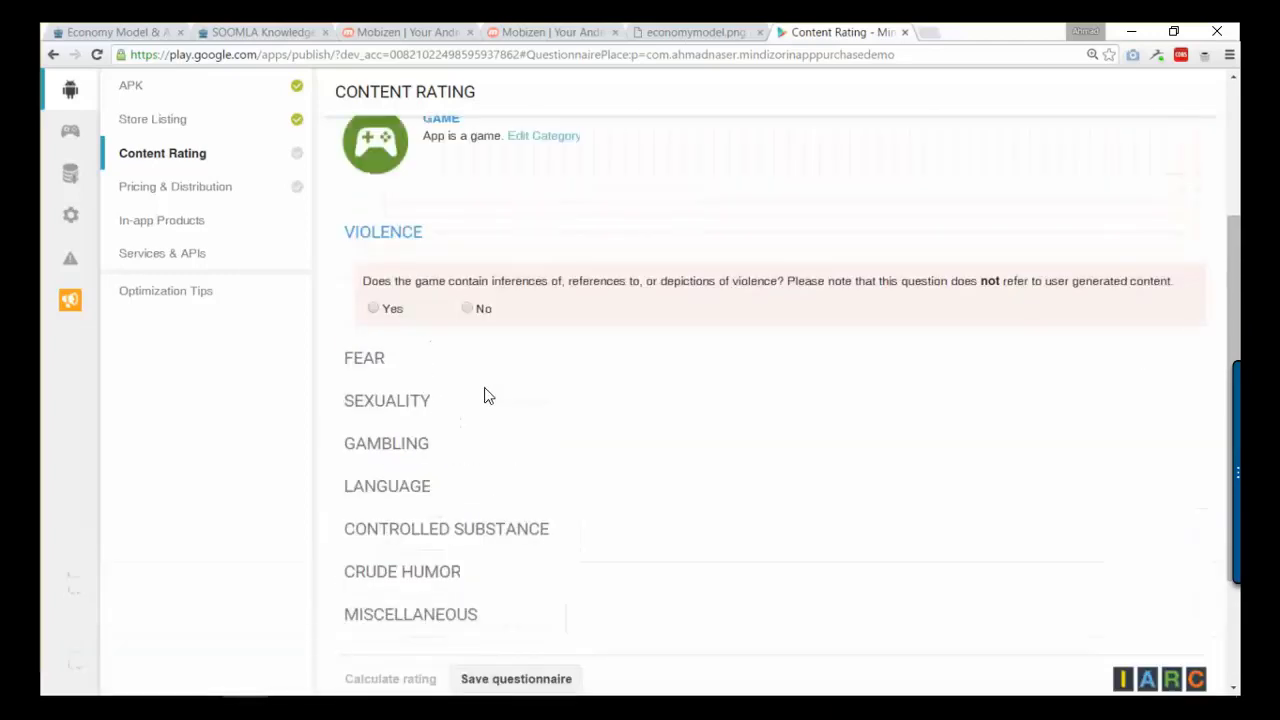
{"action": "left_click", "coordinate": [476, 312]}
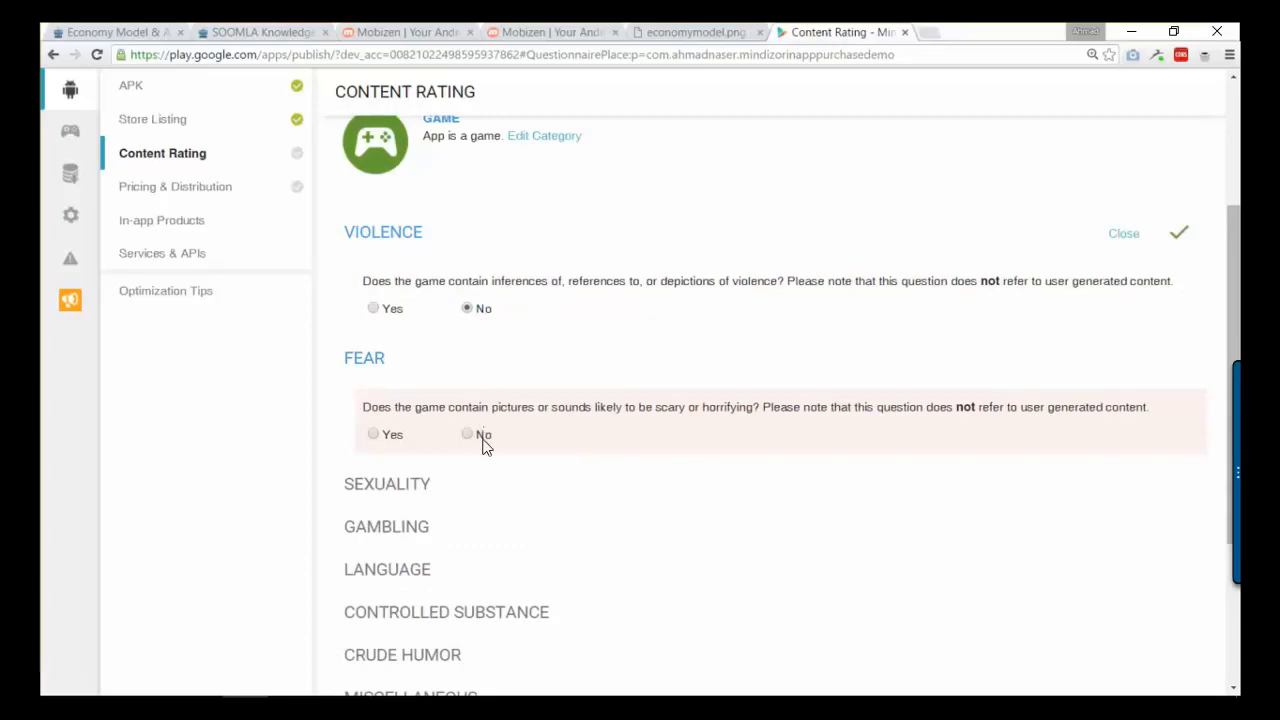
{"action": "left_click", "coordinate": [471, 440]}
{"action": "scroll", "coordinate": [477, 451], "scroll_direction": "down", "scroll_amount": 3}
{"action": "double_click", "coordinate": [468, 356]}
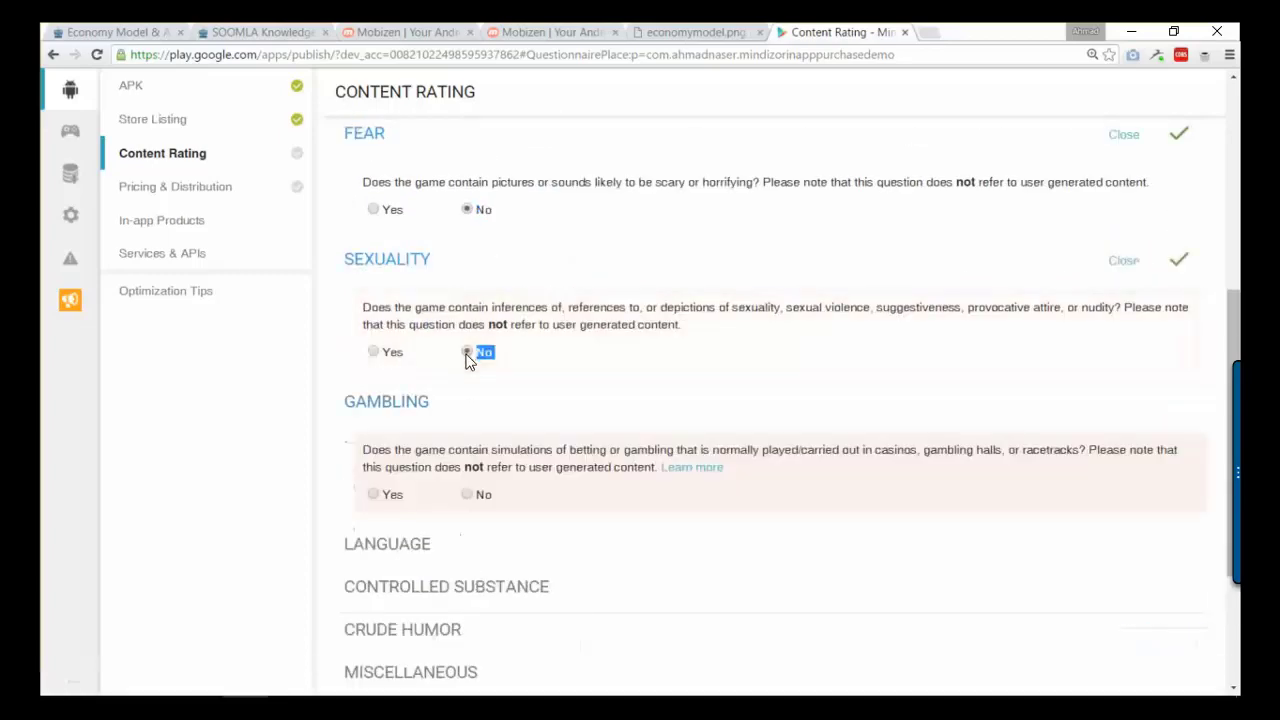
{"action": "left_click", "coordinate": [470, 492]}
{"action": "scroll", "coordinate": [470, 480], "scroll_direction": "down", "scroll_amount": 3}
{"action": "left_click", "coordinate": [468, 472]}
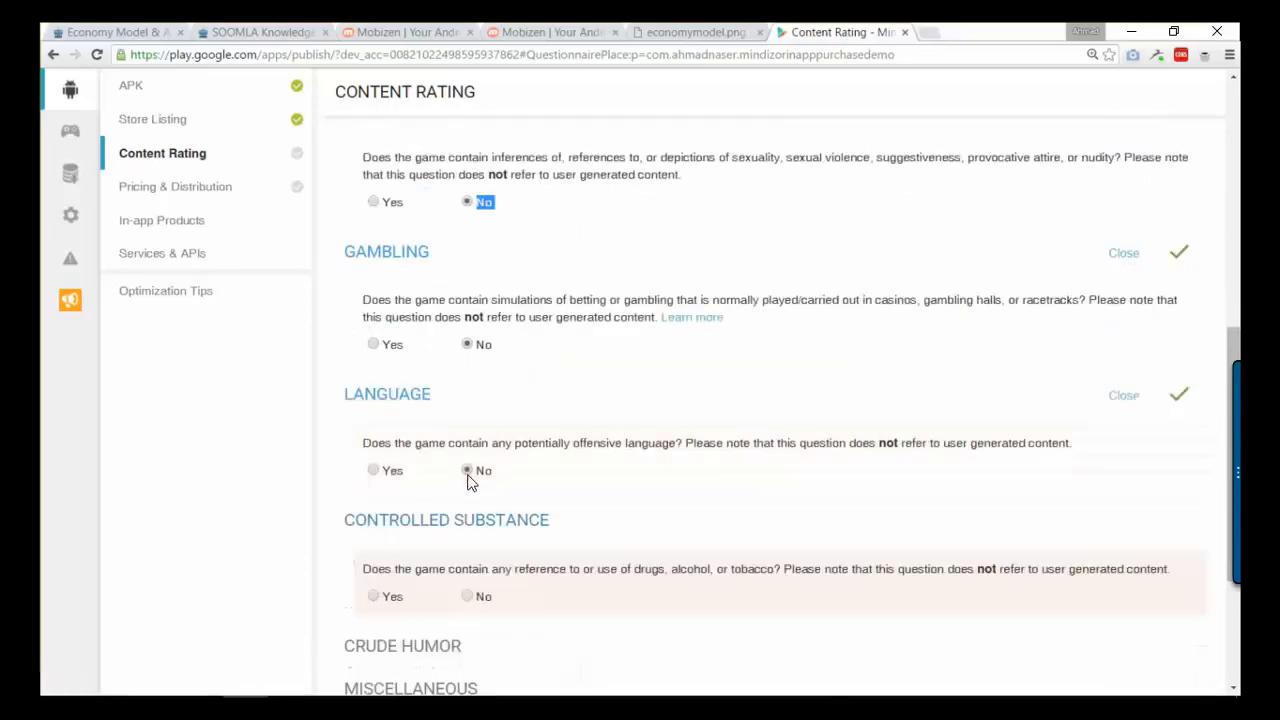
{"action": "left_click", "coordinate": [477, 598]}
{"action": "scroll", "coordinate": [482, 605], "scroll_direction": "down", "scroll_amount": 3}
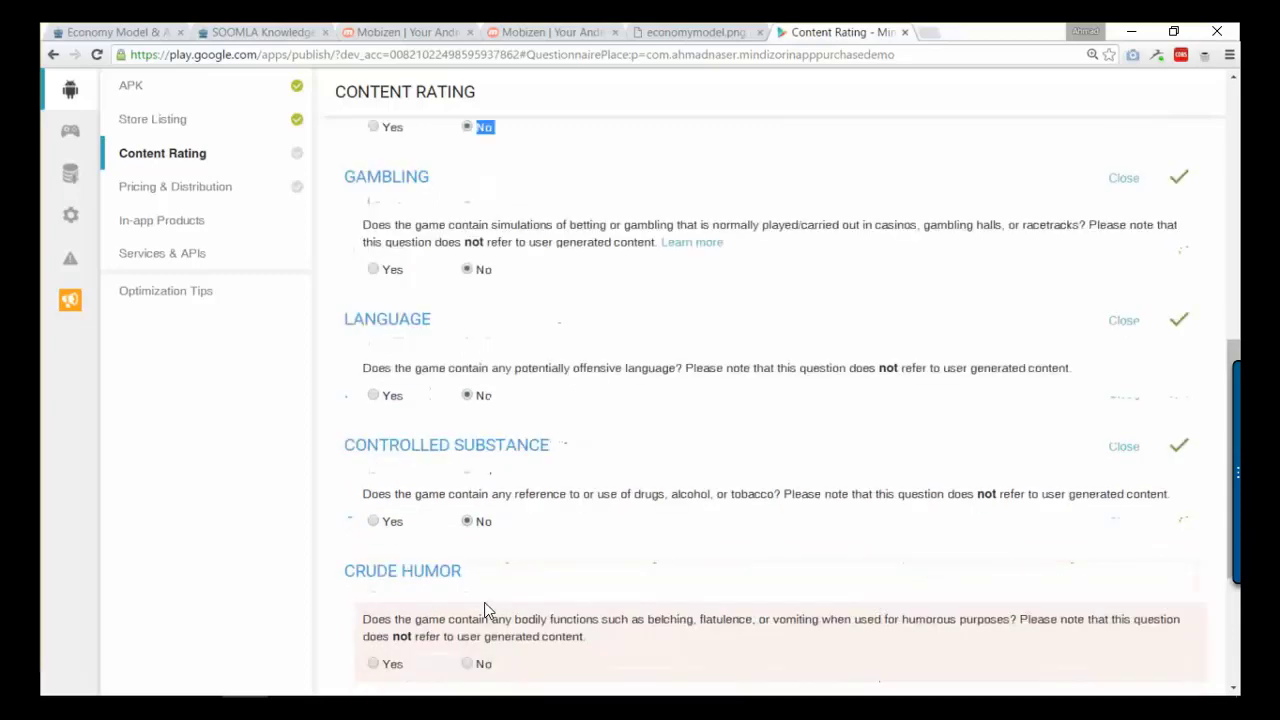
{"action": "left_click", "coordinate": [466, 592]}
{"action": "scroll", "coordinate": [482, 605], "scroll_direction": "down", "scroll_amount": 3}
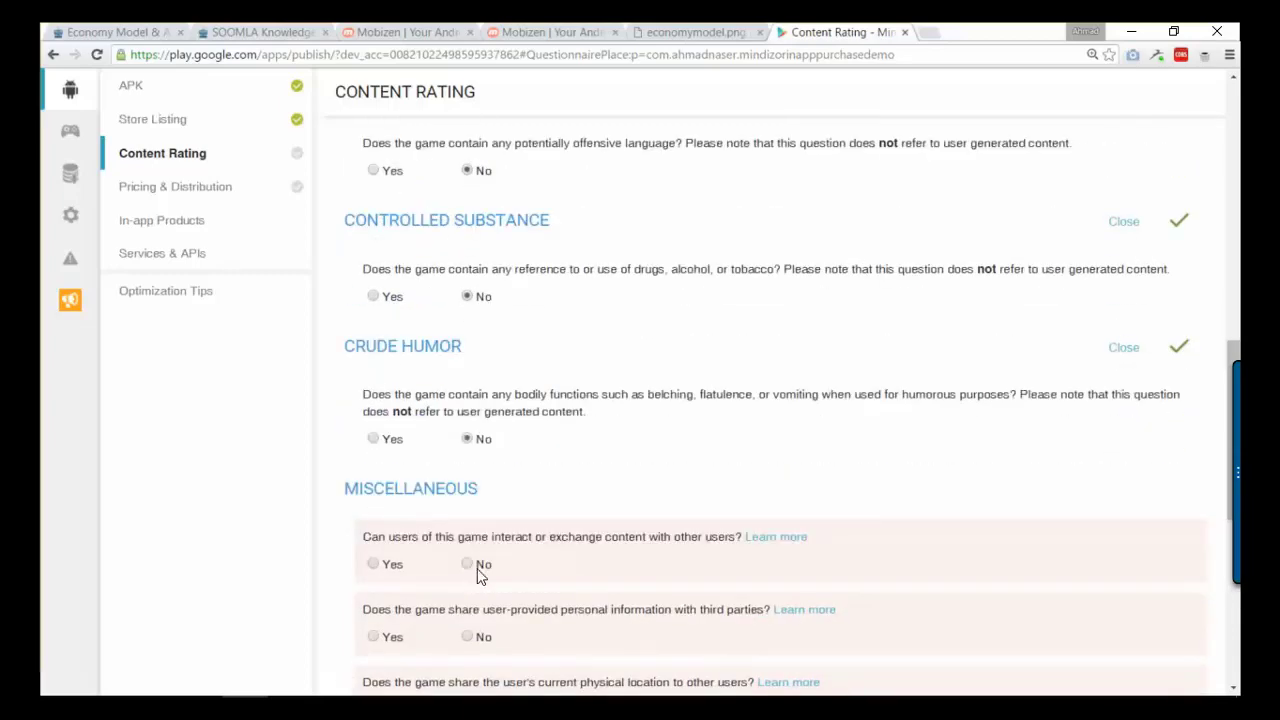
- Answer No to user interaction, sharing personal info or location, digital goods, Nazi symbols, criminal techniques and terrorism
{"action": "left_click", "coordinate": [472, 566]}
{"action": "left_click", "coordinate": [471, 640]}
{"action": "scroll", "coordinate": [480, 648], "scroll_direction": "down", "scroll_amount": 5}
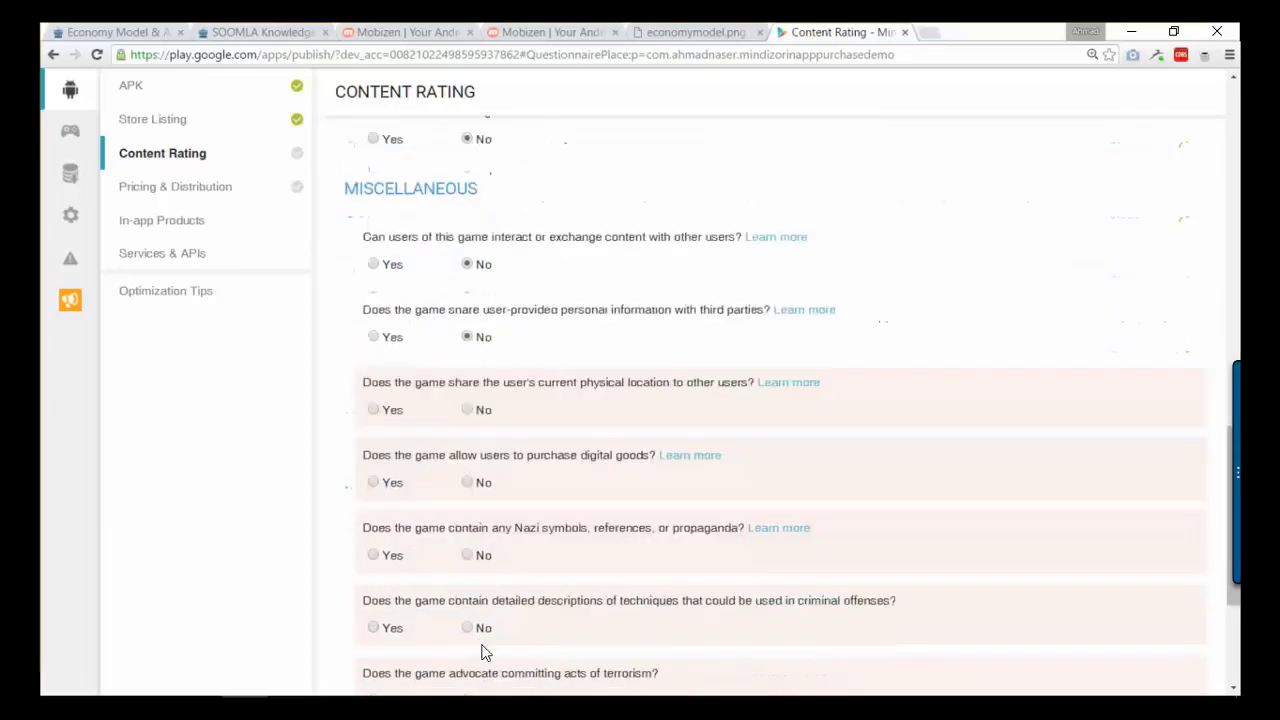
{"action": "left_click", "coordinate": [466, 411]}
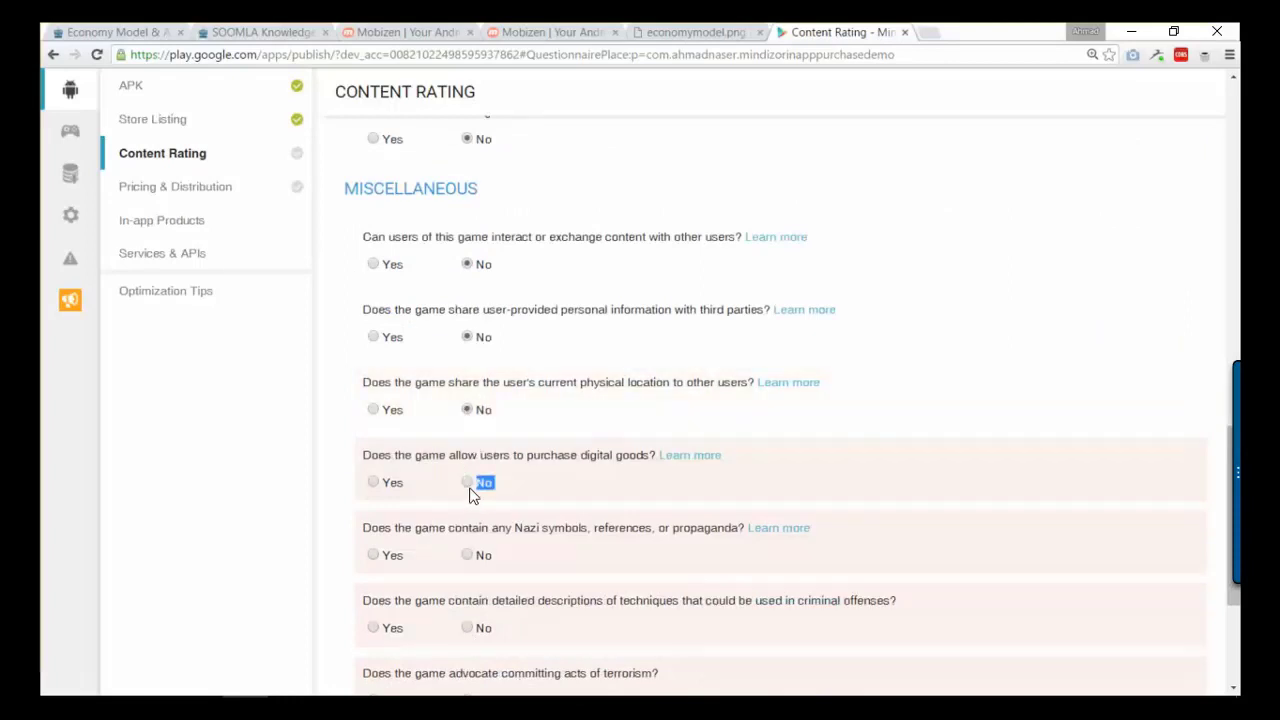
{"action": "left_click", "coordinate": [469, 484]}
{"action": "left_click", "coordinate": [478, 563]}
{"action": "left_click", "coordinate": [469, 630]}
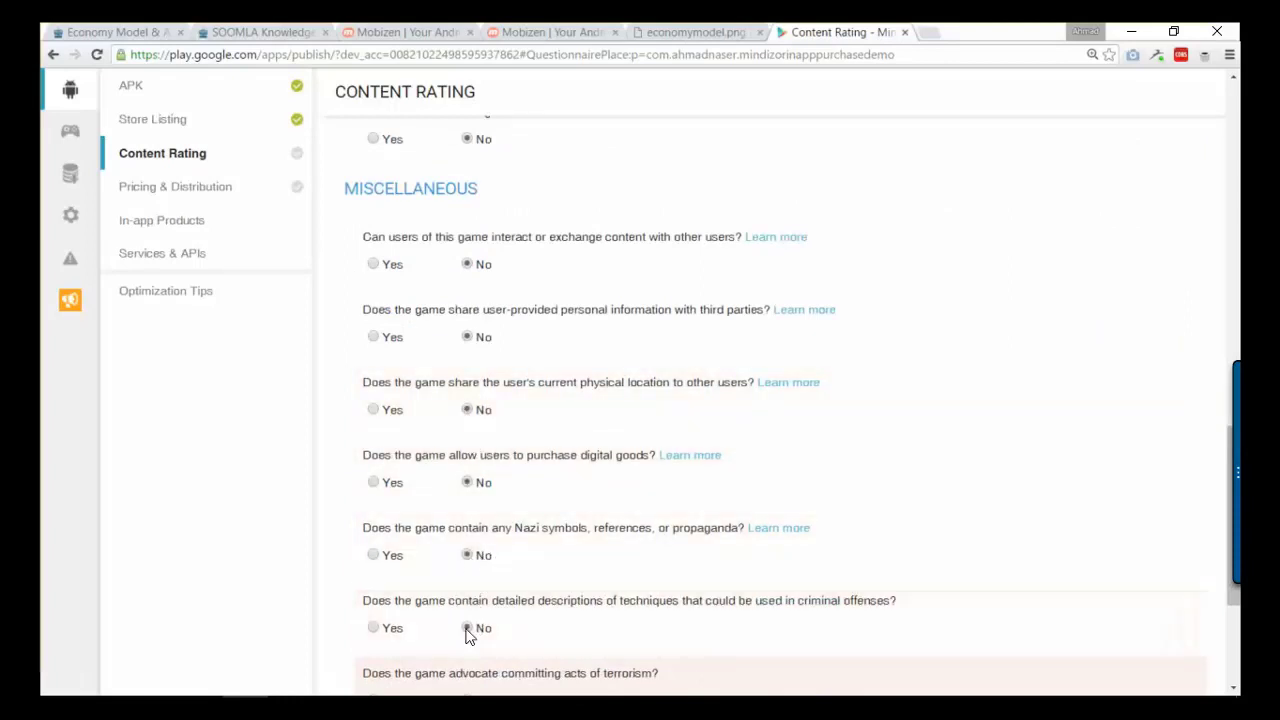
{"action": "scroll", "coordinate": [476, 631], "scroll_direction": "down", "scroll_amount": 3}
{"action": "left_click", "coordinate": [464, 437]}
{"action": "scroll", "coordinate": [513, 373], "scroll_direction": "up", "scroll_amount": 3}
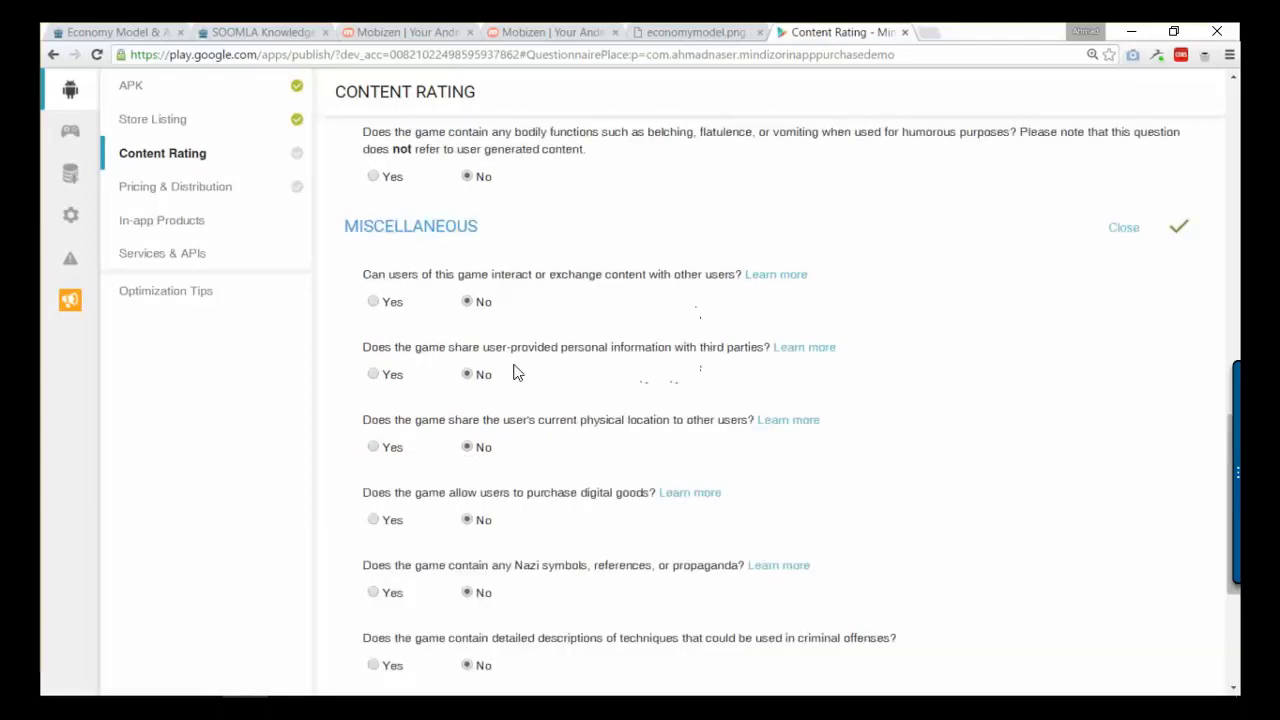
{"action": "scroll", "coordinate": [550, 550], "scroll_direction": "down", "scroll_amount": 1}
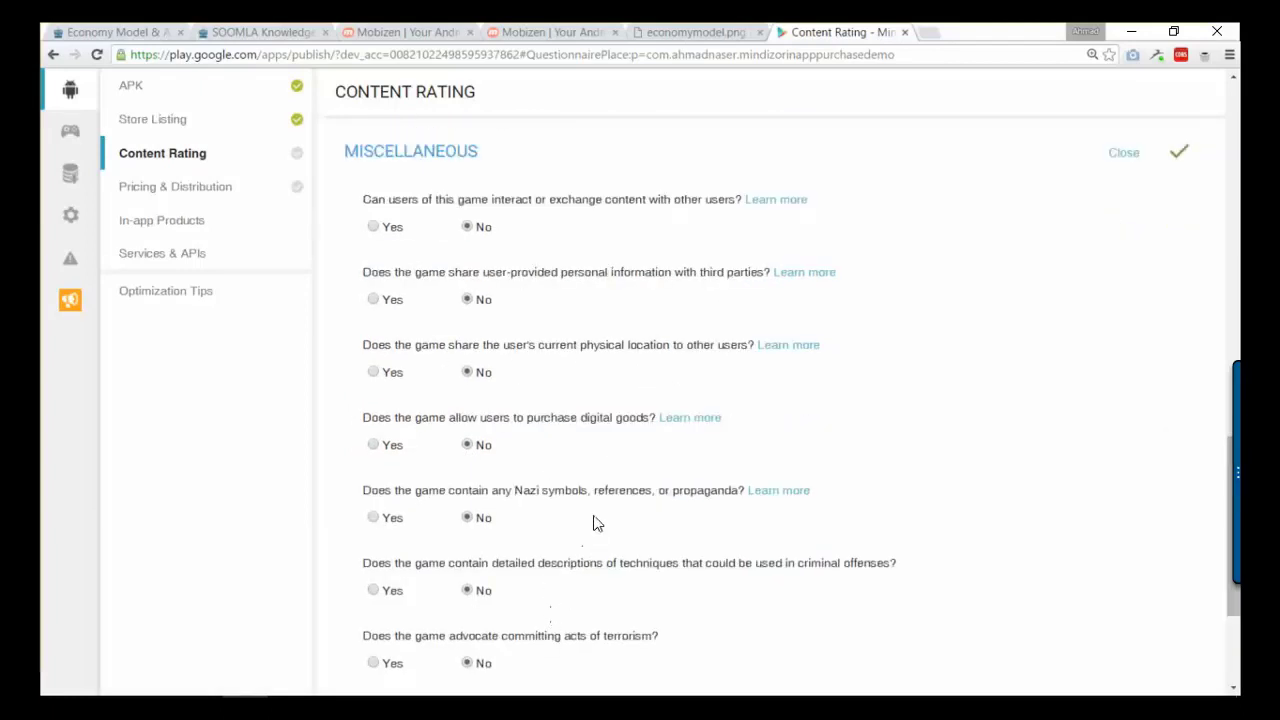
- Change the digital goods purchase answer to Yes and save the questionnaire
{"action": "left_click_drag", "start_coordinate": [366, 417], "coordinate": [638, 418]}
{"action": "left_click", "coordinate": [378, 445]}
{"action": "scroll", "coordinate": [520, 460], "scroll_direction": "down", "scroll_amount": 1}
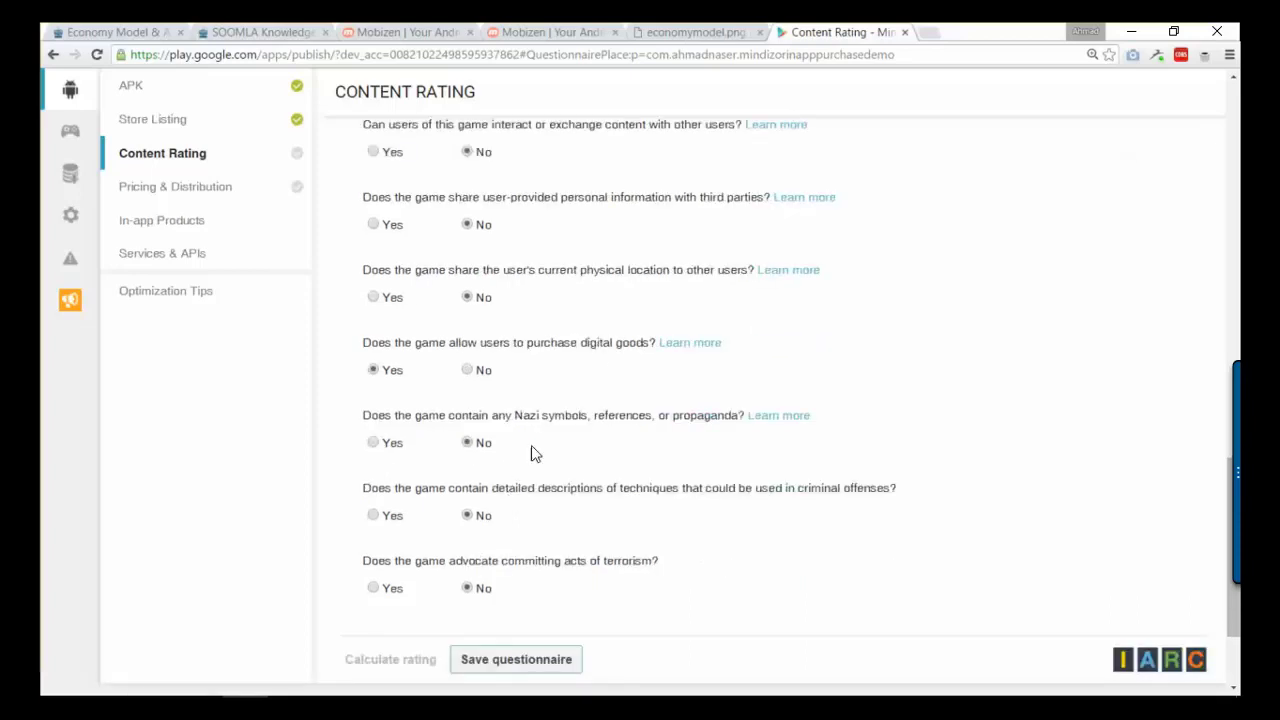
{"action": "left_click", "coordinate": [528, 664]}
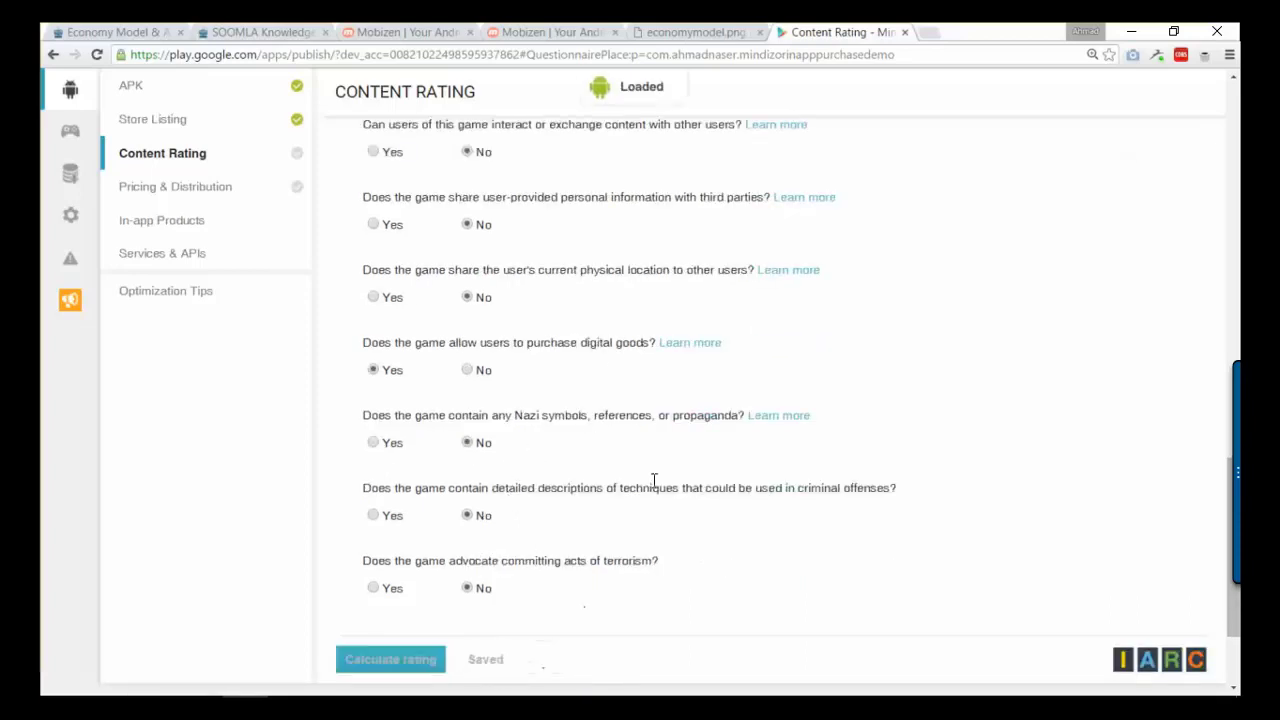
- Calculate the rating (Rated for 3+, Digital Purchases) and apply it to the app
{"action": "left_click", "coordinate": [403, 661]}
{"action": "scroll", "coordinate": [480, 340], "scroll_direction": "up", "scroll_amount": 3}
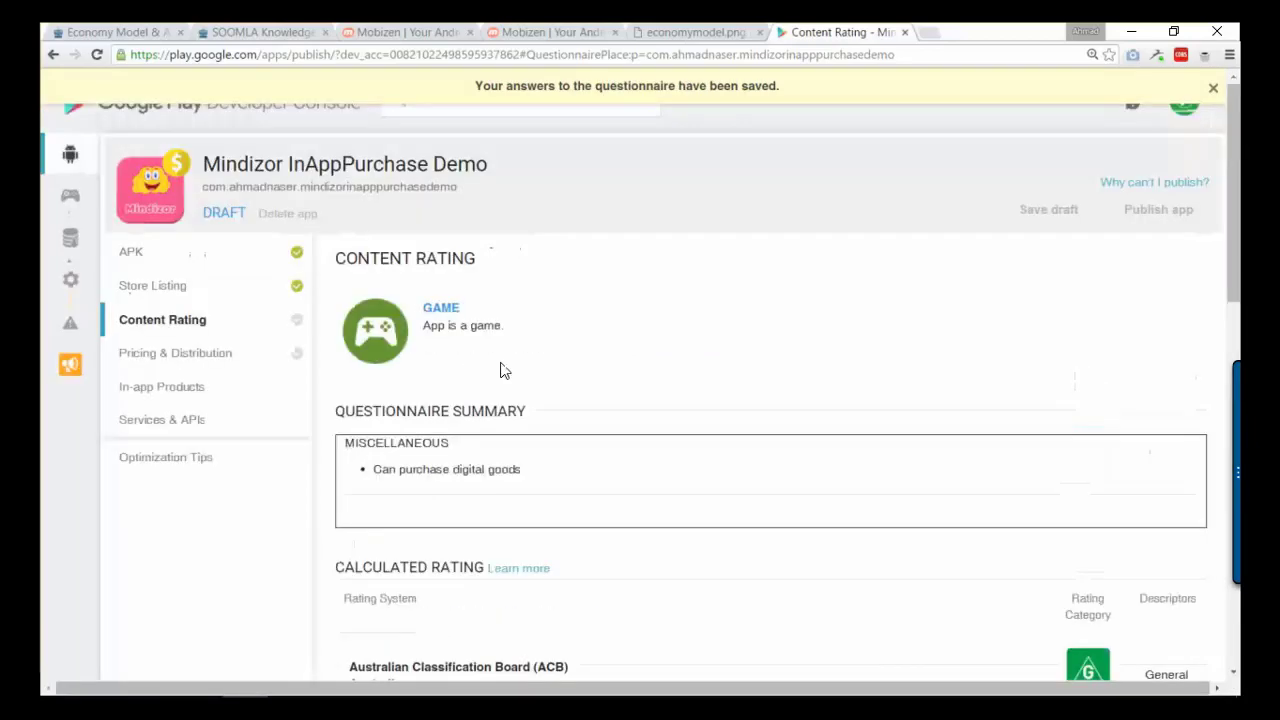
{"action": "scroll", "coordinate": [546, 409], "scroll_direction": "down", "scroll_amount": 10}
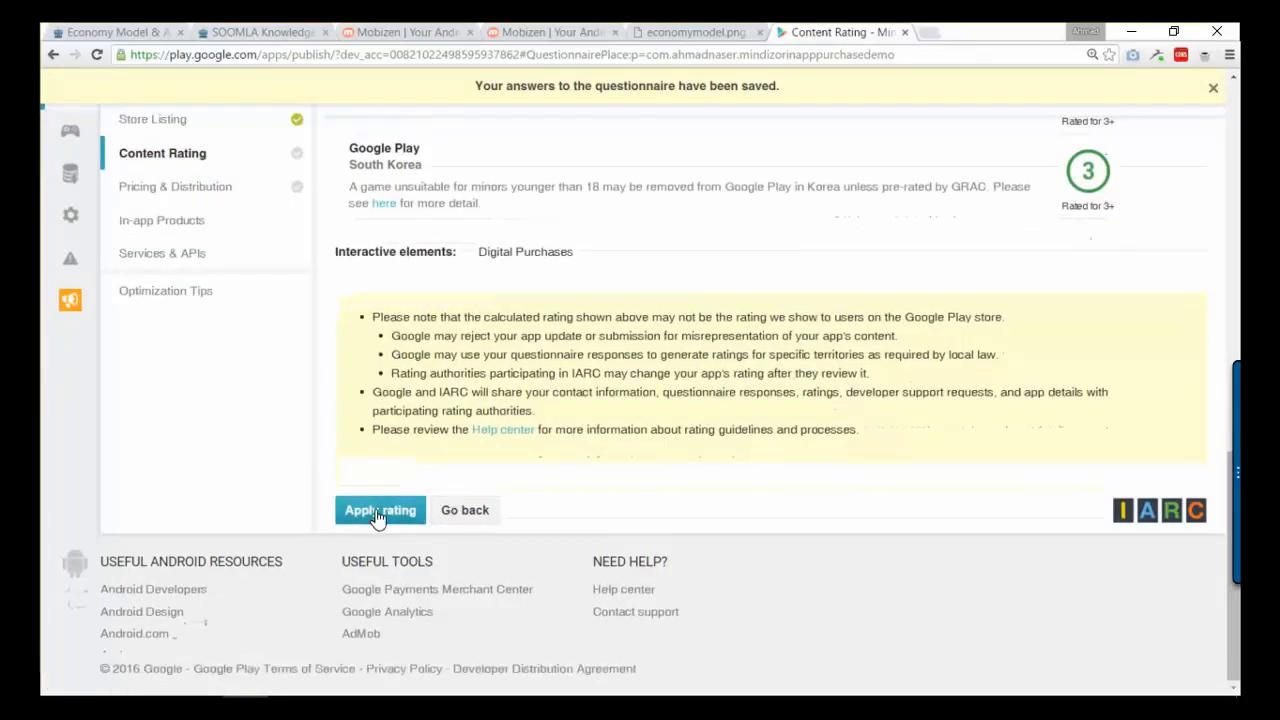
{"action": "left_click", "coordinate": [378, 512]}
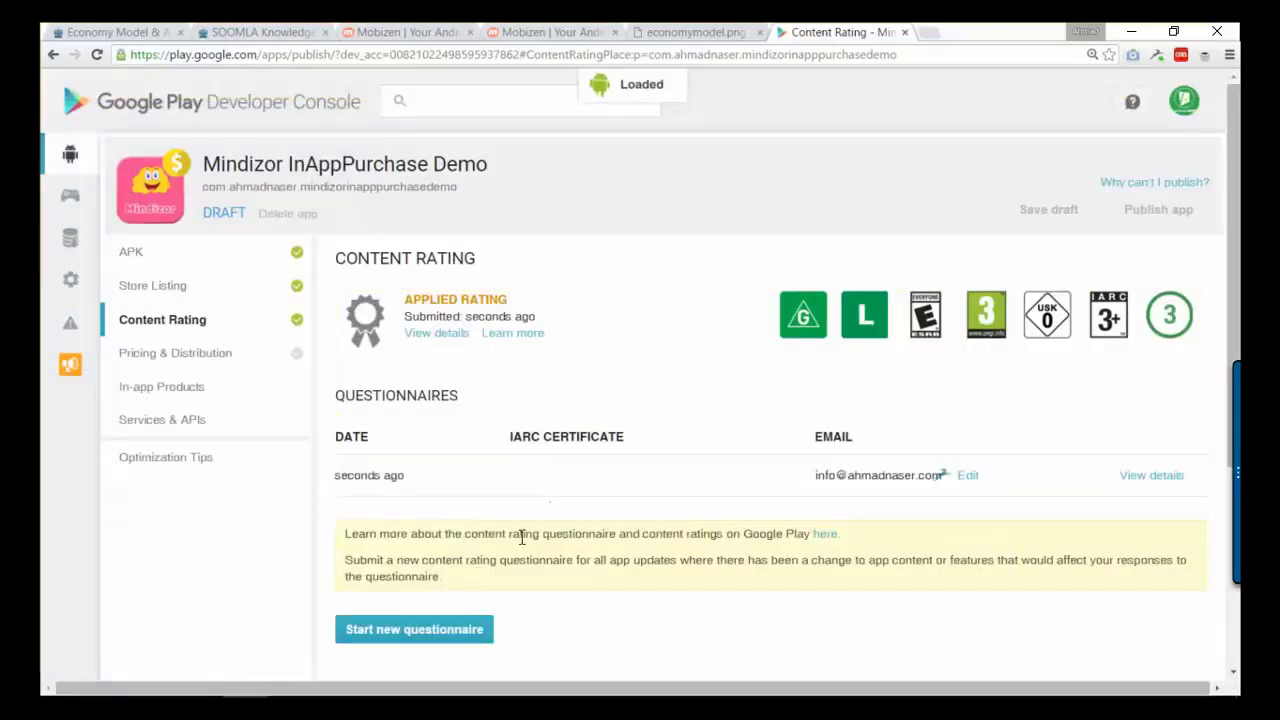
- Make the app Free and distribute it to all 136 countries
{"action": "left_click", "coordinate": [228, 358]}
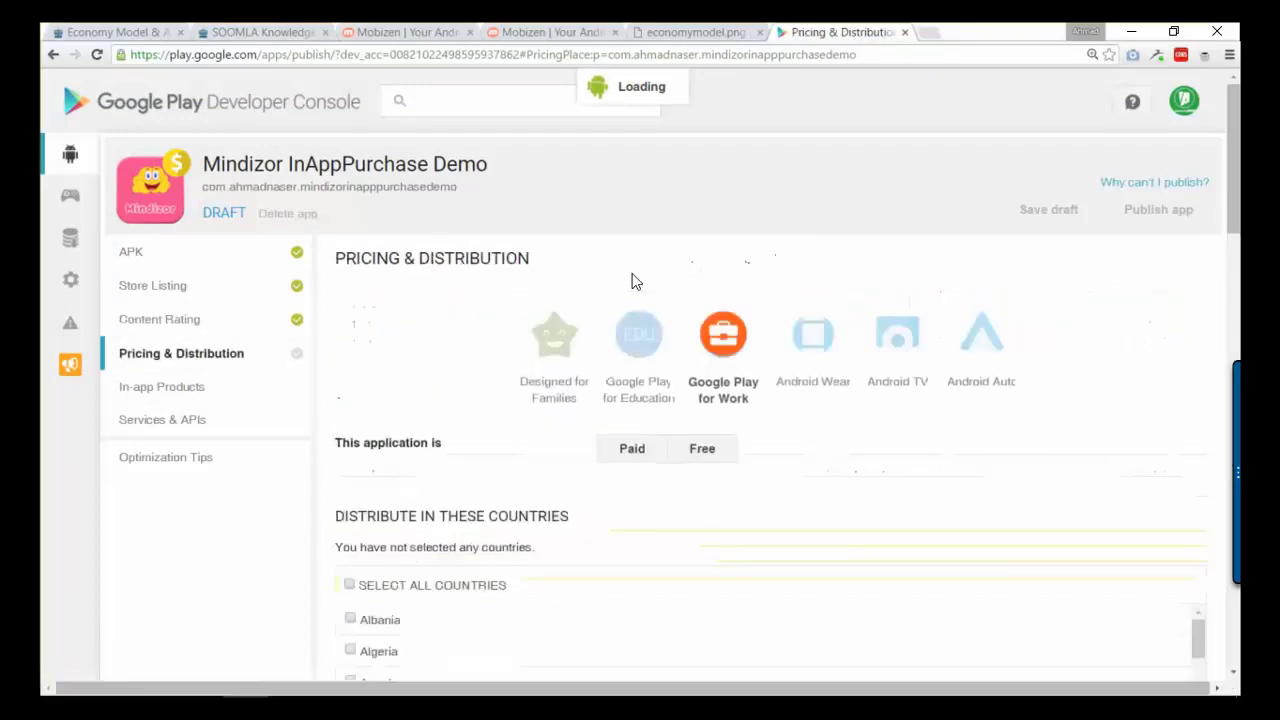
{"action": "left_click", "coordinate": [704, 450]}
{"action": "scroll", "coordinate": [574, 551], "scroll_direction": "down", "scroll_amount": 3}
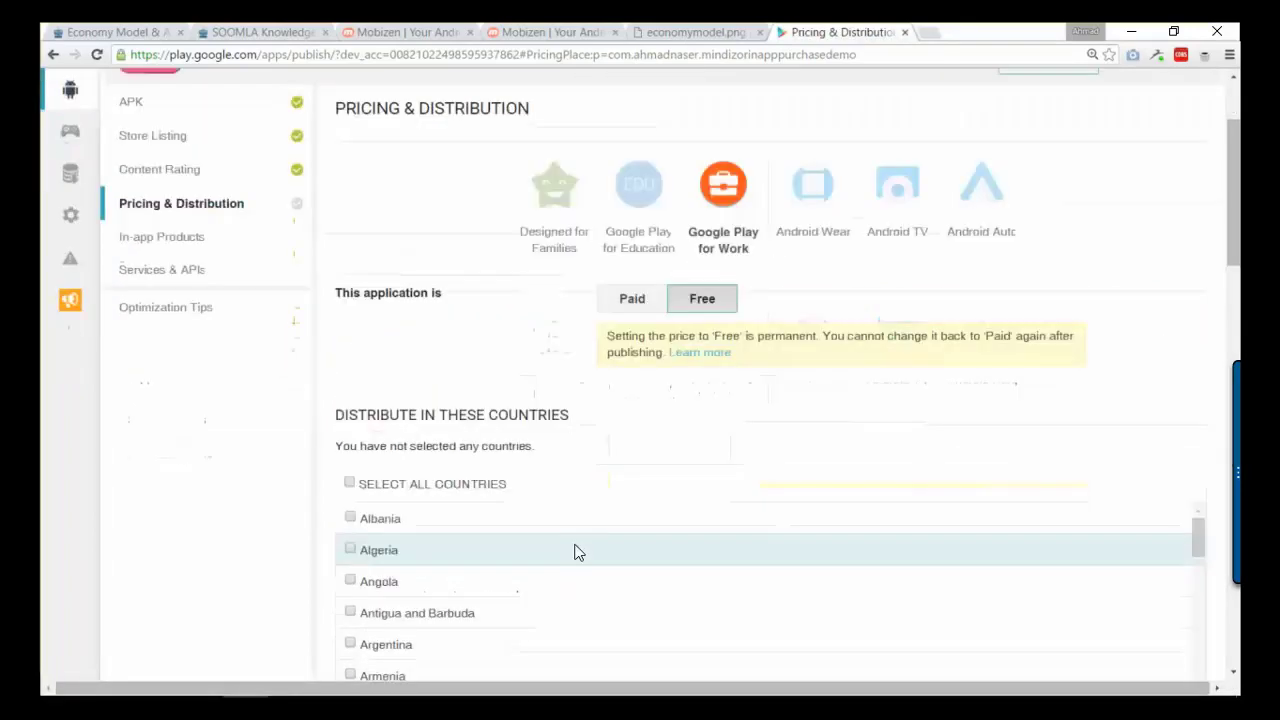
{"action": "left_click", "coordinate": [398, 483]}
- Accept the US export laws and Content guidelines statements and save the pricing draft
{"action": "scroll", "coordinate": [900, 528], "scroll_direction": "down", "scroll_amount": 7}
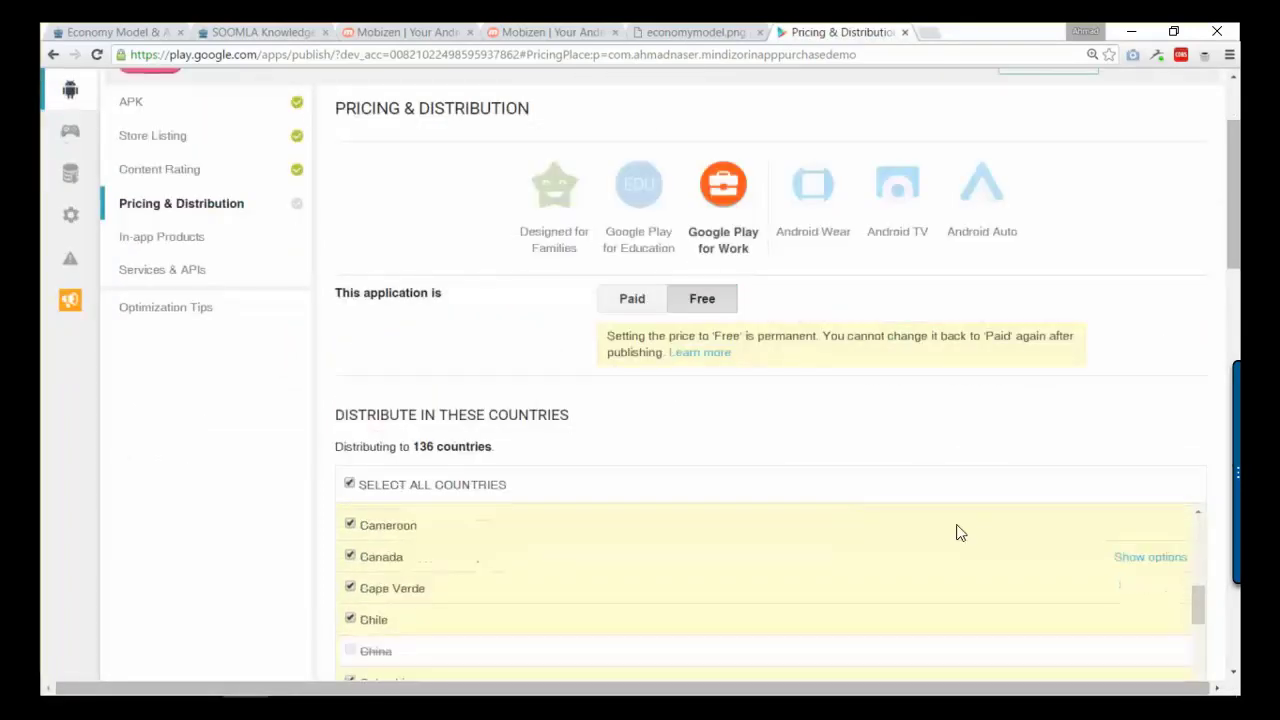
{"action": "scroll", "coordinate": [1229, 344], "scroll_direction": "down", "scroll_amount": 7}
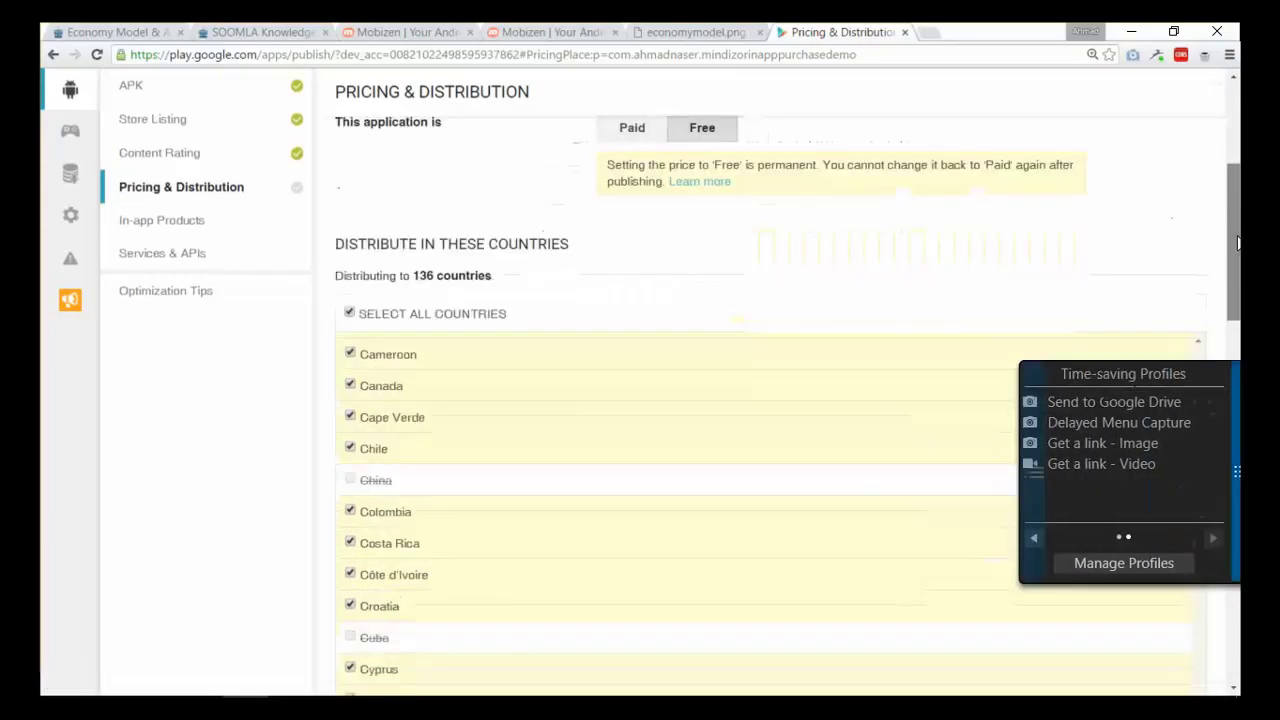
{"action": "scroll", "coordinate": [574, 351], "scroll_direction": "down", "scroll_amount": 7}
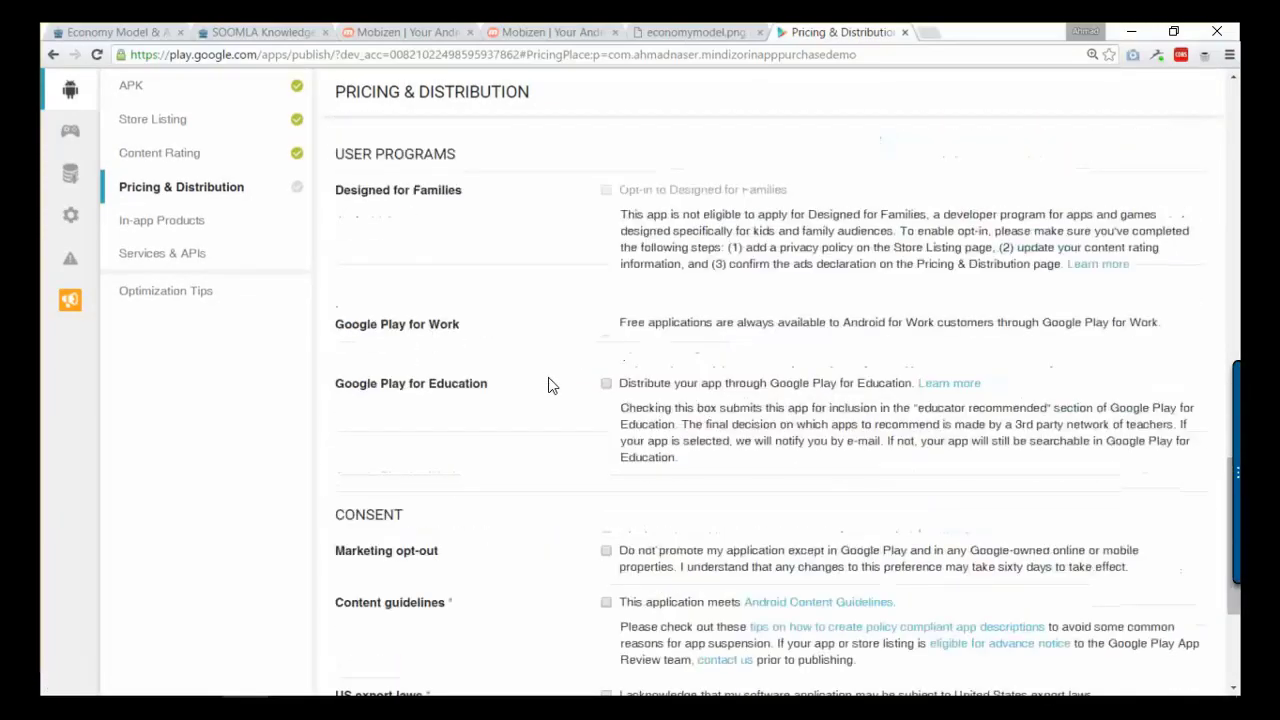
{"action": "scroll", "coordinate": [568, 393], "scroll_direction": "down", "scroll_amount": 2}
{"action": "left_click", "coordinate": [606, 470]}
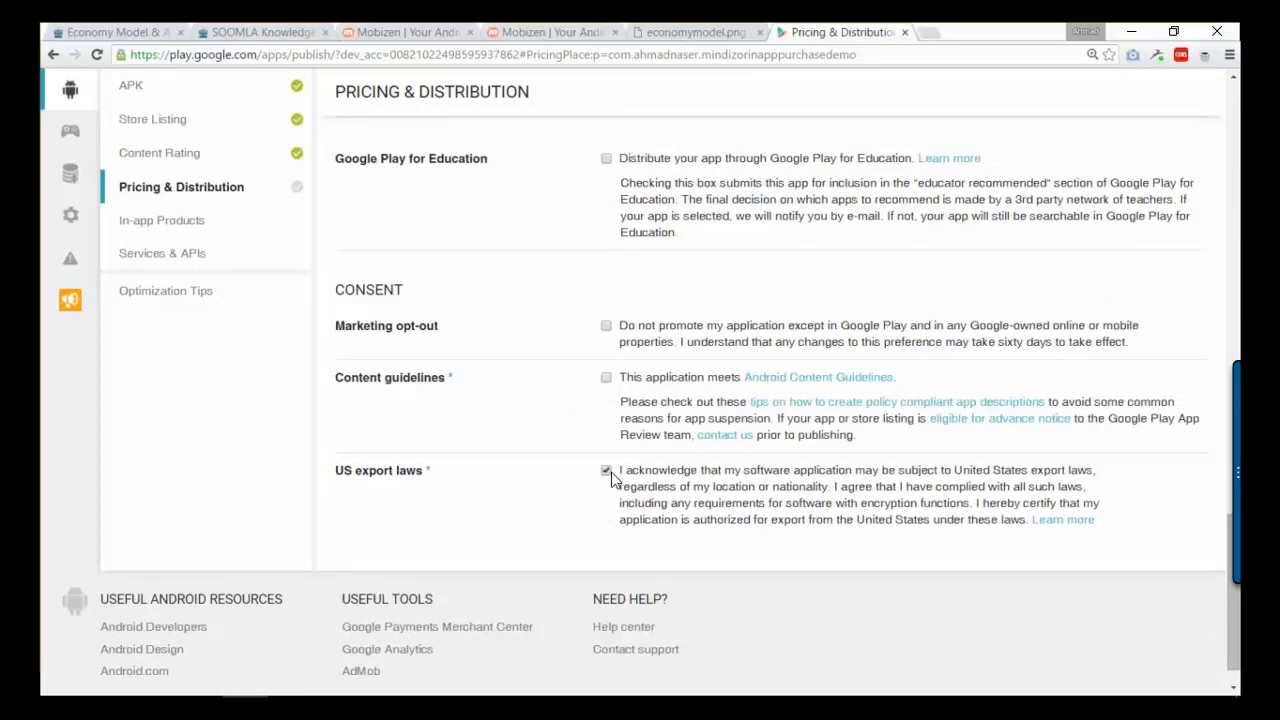
{"action": "left_click", "coordinate": [606, 377]}
{"action": "scroll", "coordinate": [740, 390], "scroll_direction": "up", "scroll_amount": 3}
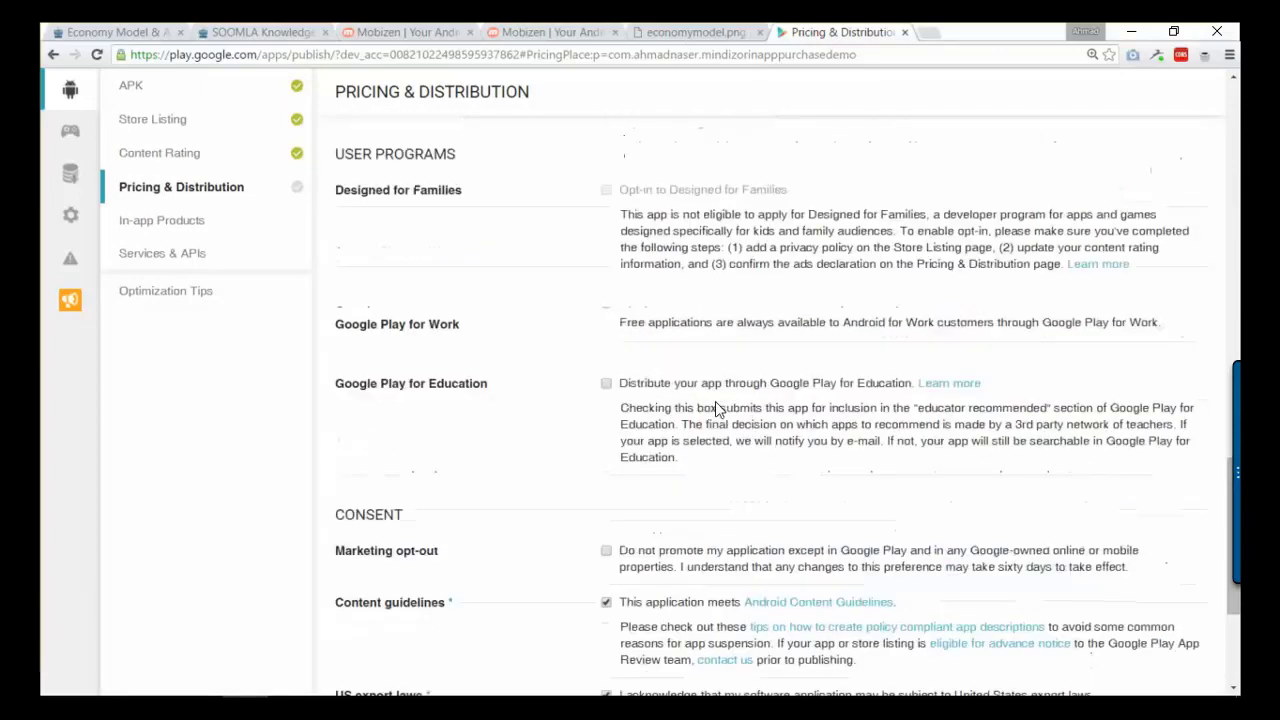
{"action": "scroll", "coordinate": [655, 447], "scroll_direction": "up", "scroll_amount": 7}
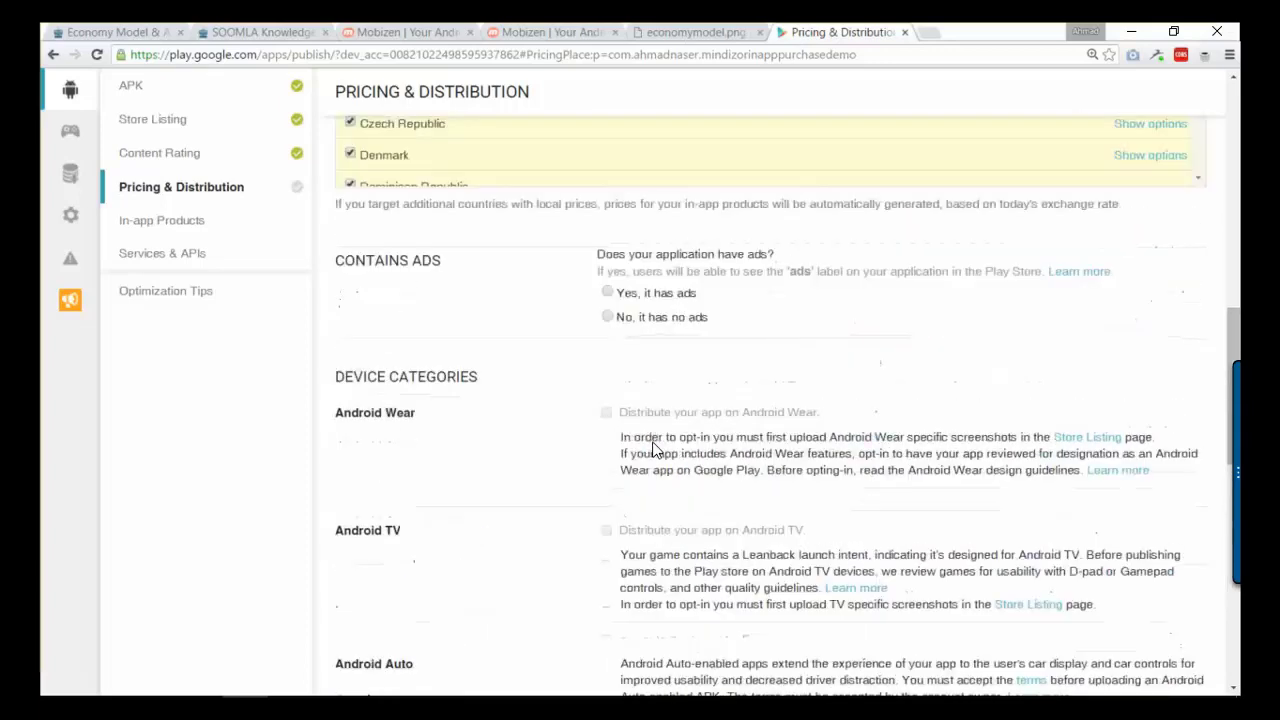
{"action": "scroll", "coordinate": [655, 447], "scroll_direction": "up", "scroll_amount": 1}
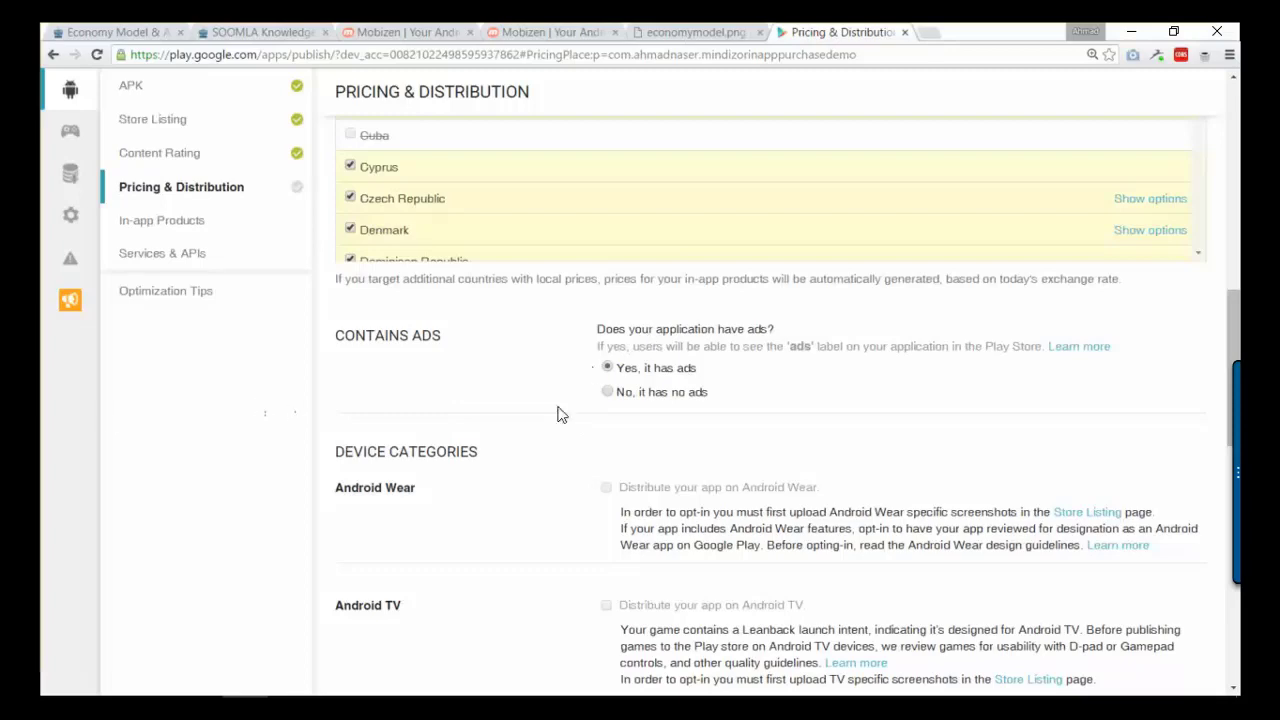
{"action": "scroll", "coordinate": [589, 463], "scroll_direction": "down", "scroll_amount": 1}
{"action": "scroll", "coordinate": [1134, 346], "scroll_direction": "up", "scroll_amount": 9}
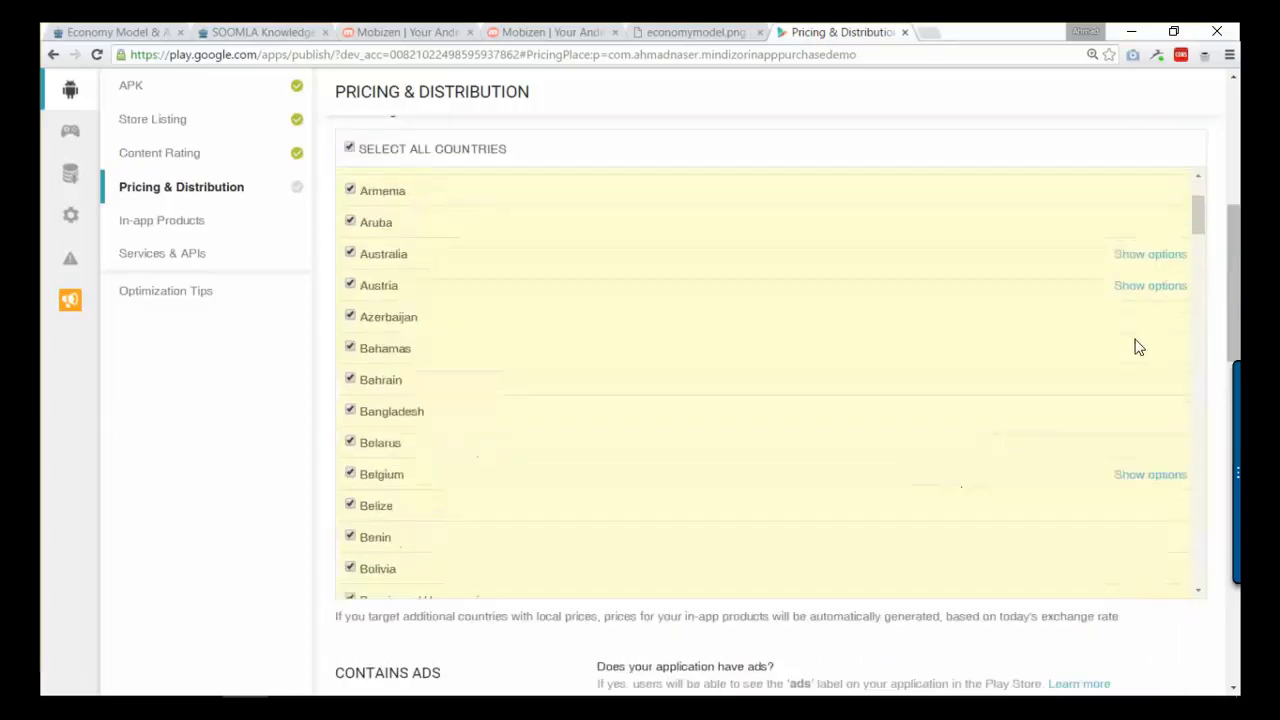
{"action": "left_click", "coordinate": [1039, 215]}
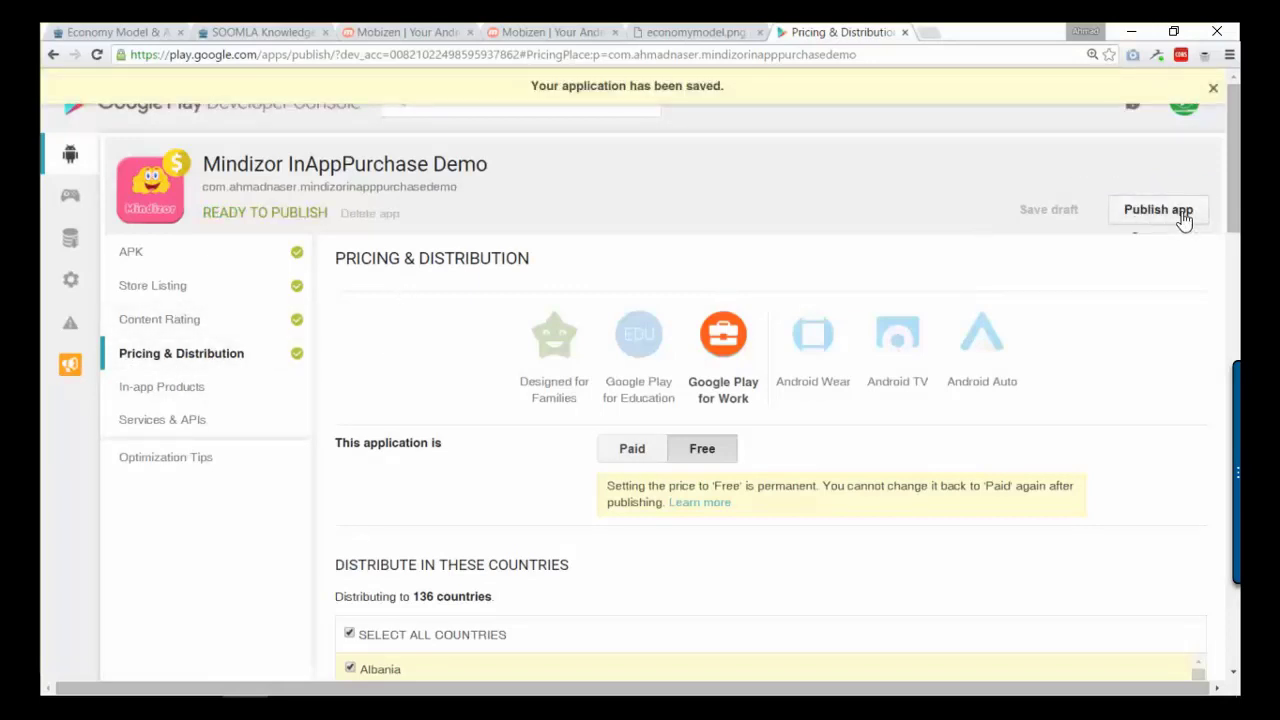
- Publish the app from the APK page
{"action": "left_click", "coordinate": [250, 268]}
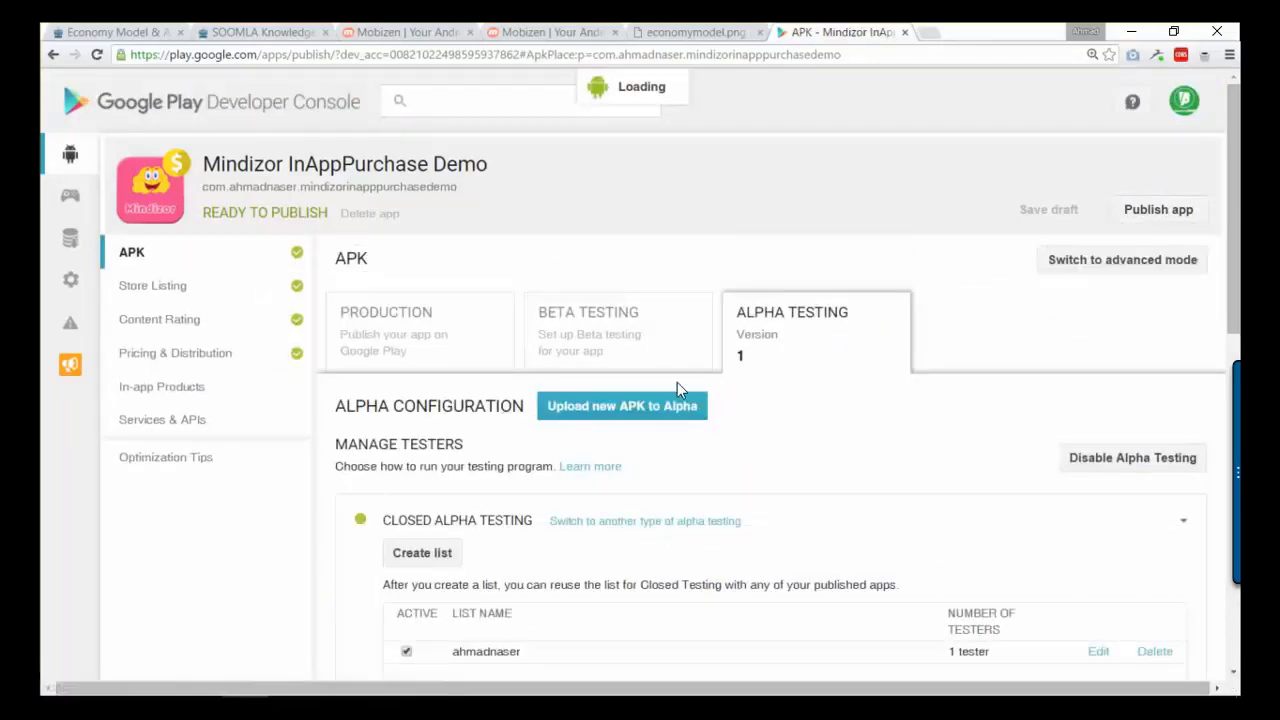
{"action": "scroll", "coordinate": [533, 476], "scroll_direction": "down", "scroll_amount": 4}
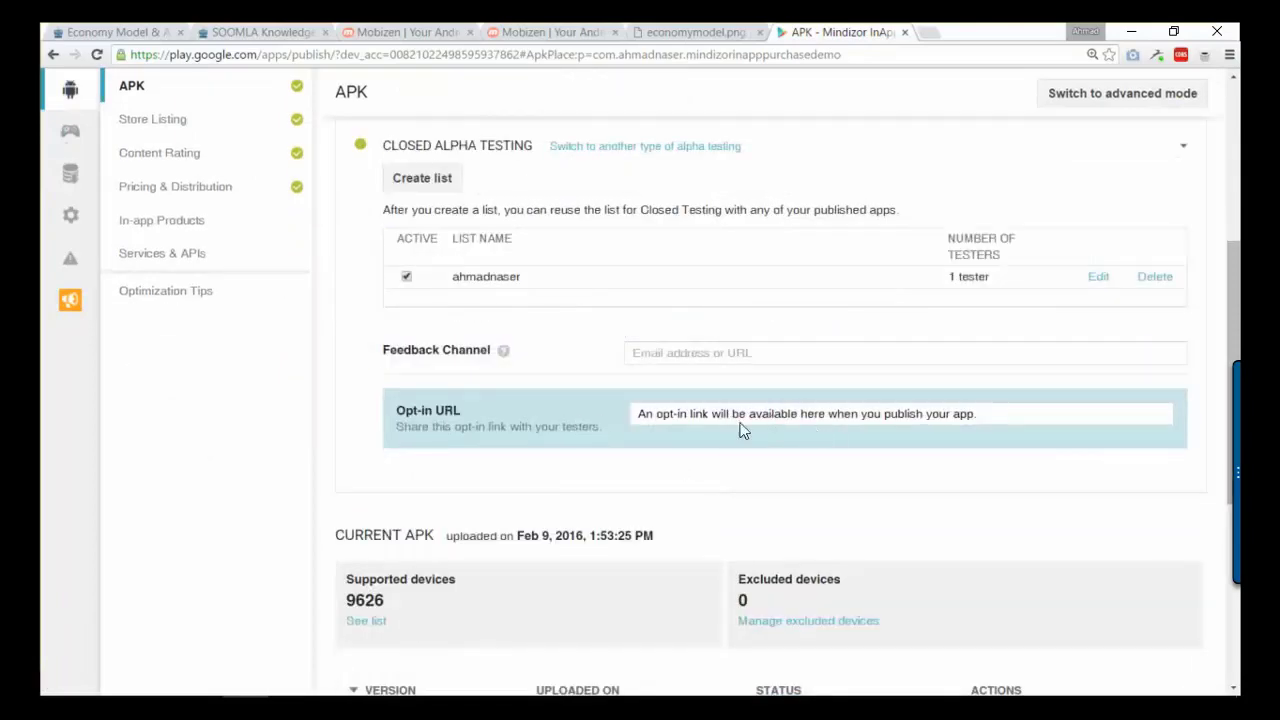
{"action": "scroll", "coordinate": [740, 430], "scroll_direction": "up", "scroll_amount": 4}
{"action": "left_click", "coordinate": [1155, 210]}
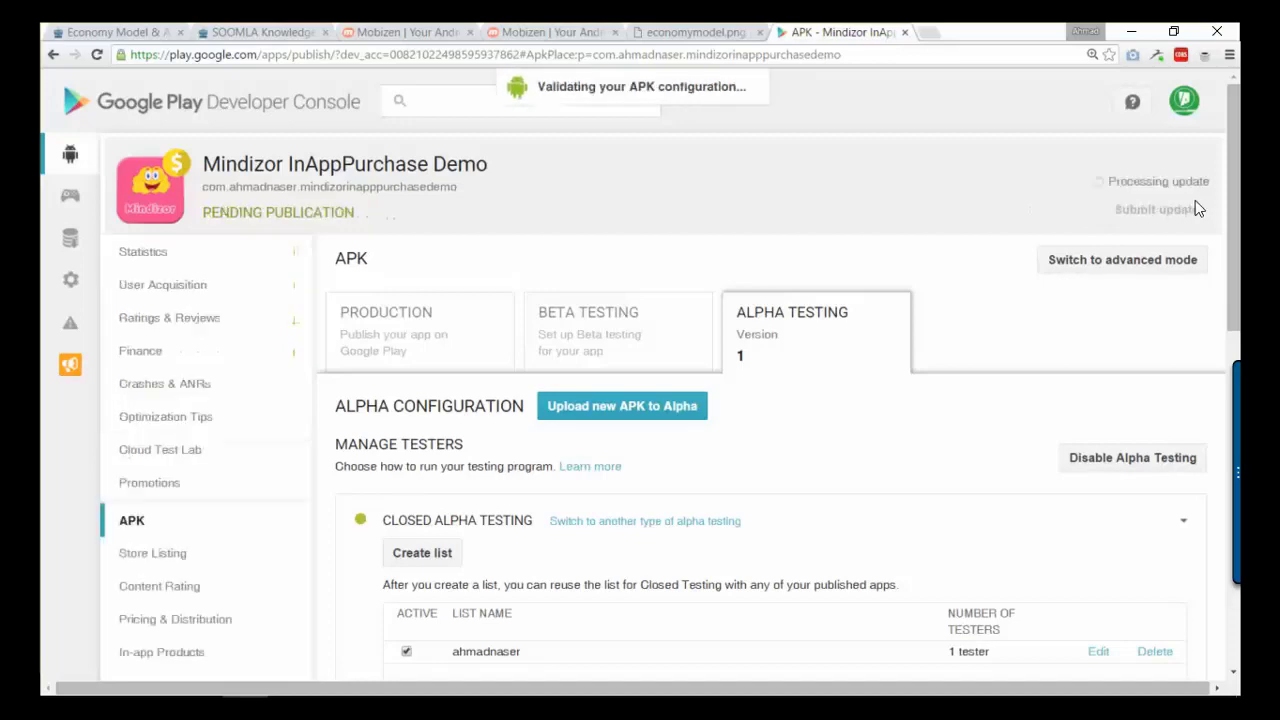
- Check that the app appears as Pending publication in All applications
{"action": "scroll", "coordinate": [845, 375], "scroll_direction": "down", "scroll_amount": 3}
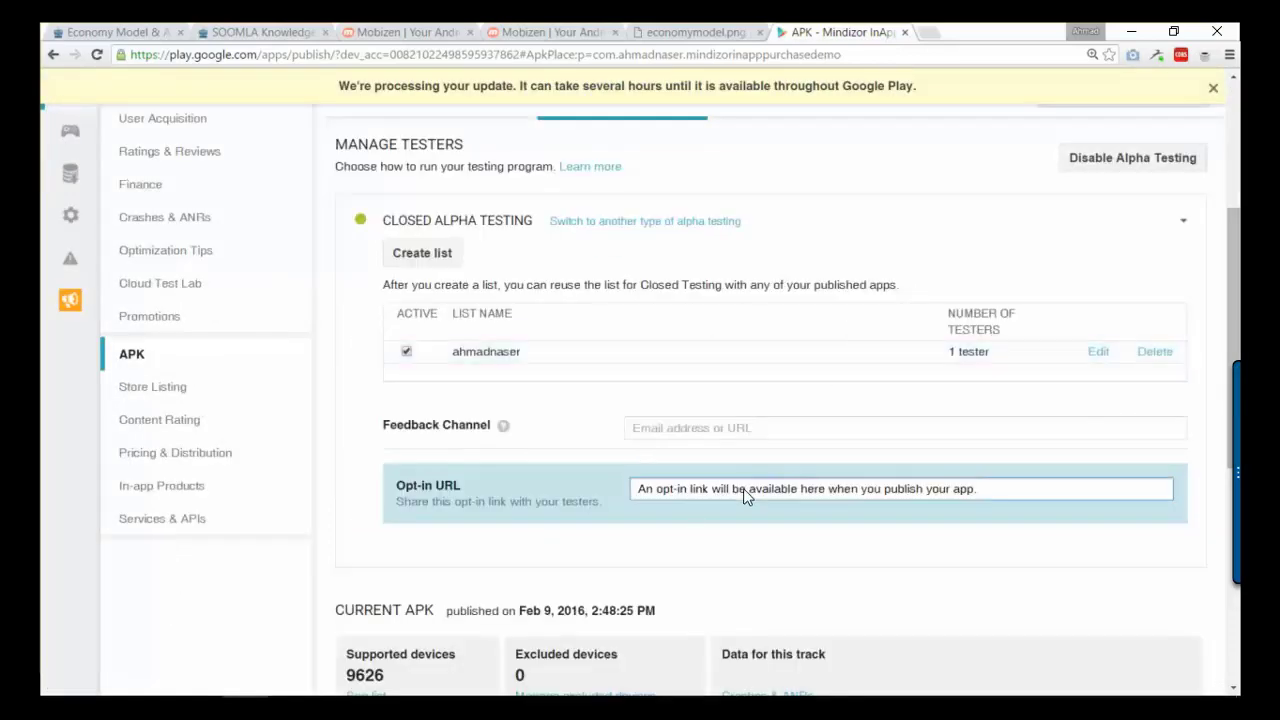
{"action": "scroll", "coordinate": [735, 492], "scroll_direction": "up", "scroll_amount": 3}
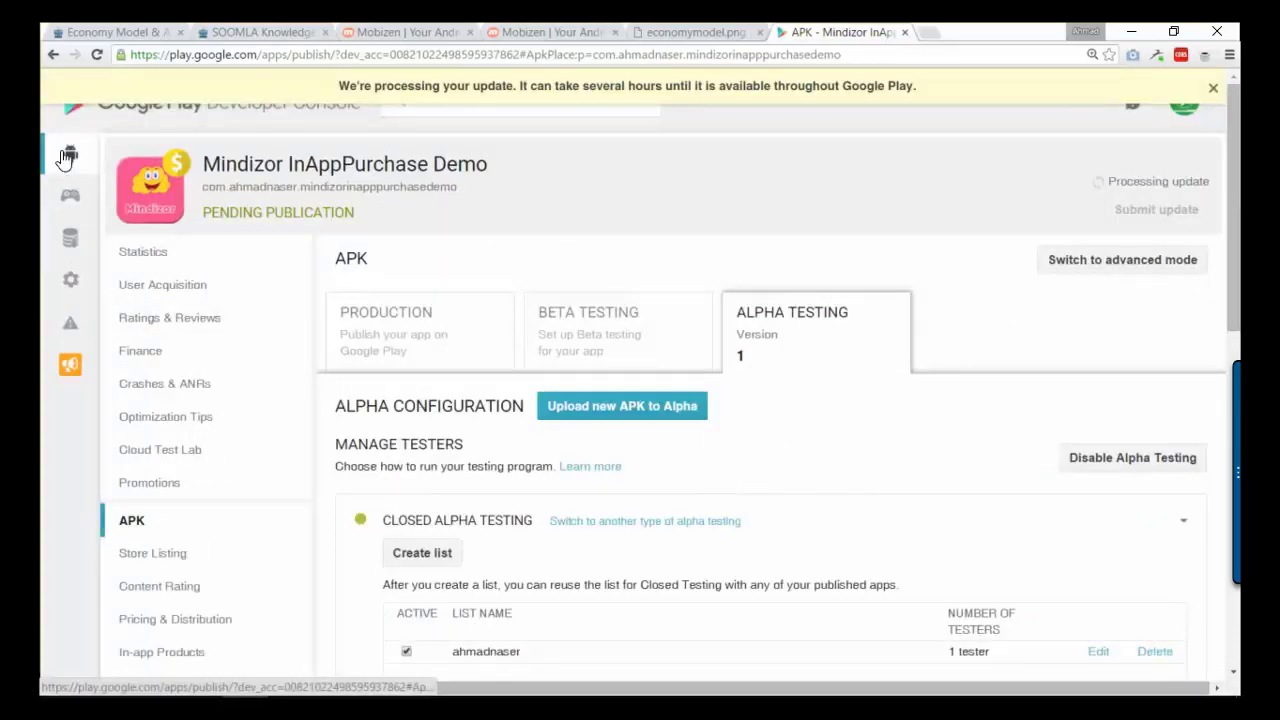
{"action": "left_click", "coordinate": [70, 153]}
{"action": "scroll", "coordinate": [131, 263], "scroll_direction": "down", "scroll_amount": 10}
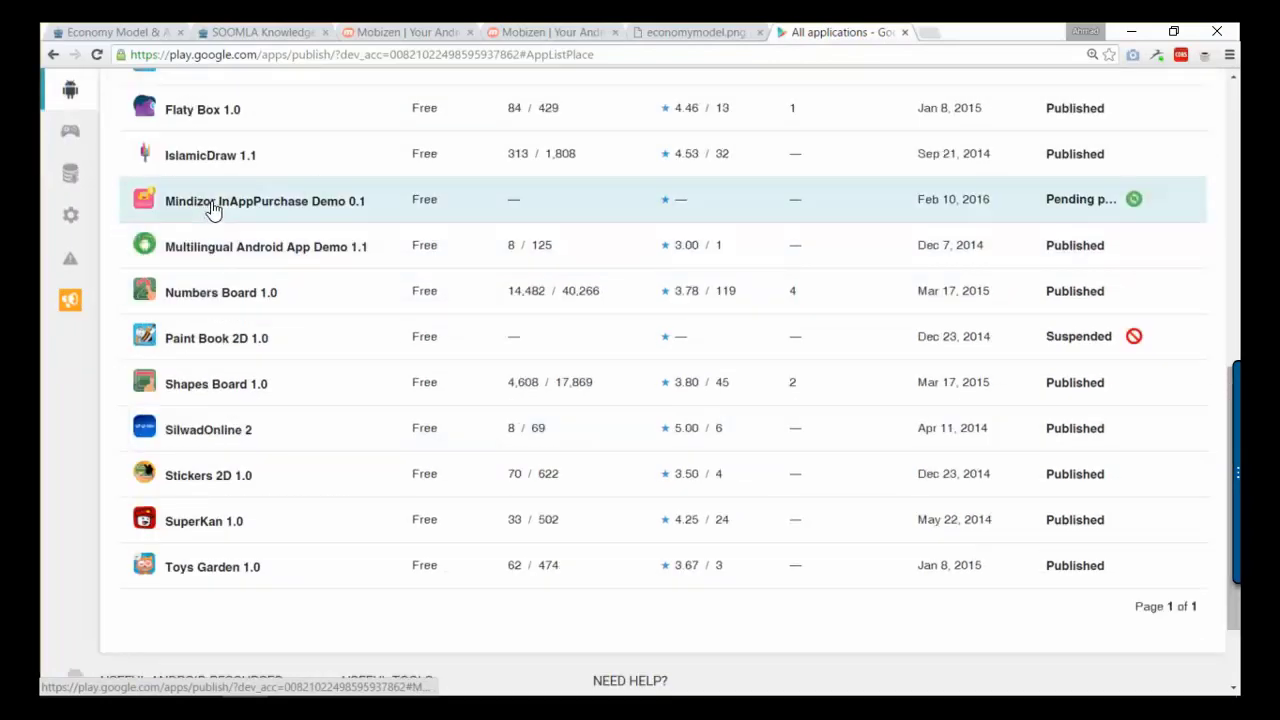
{"action": "left_click", "coordinate": [1128, 205]}
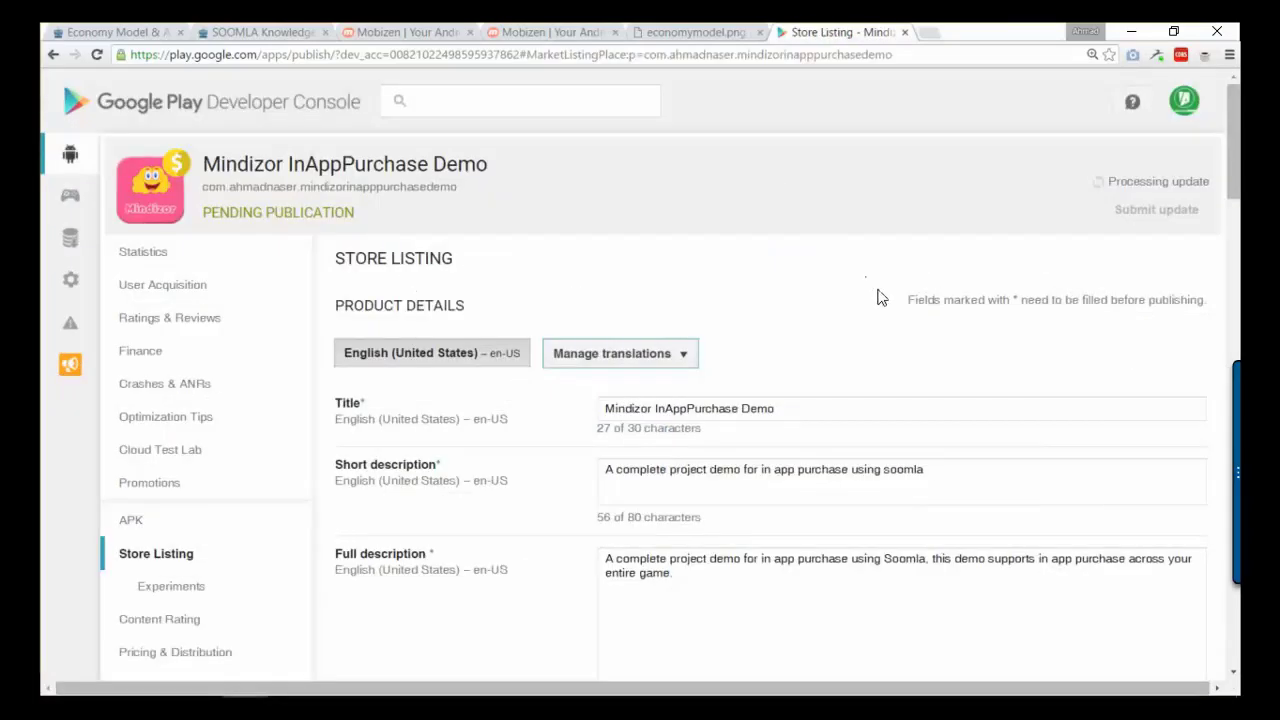
{"action": "scroll", "coordinate": [870, 301], "scroll_direction": "down", "scroll_amount": 3}
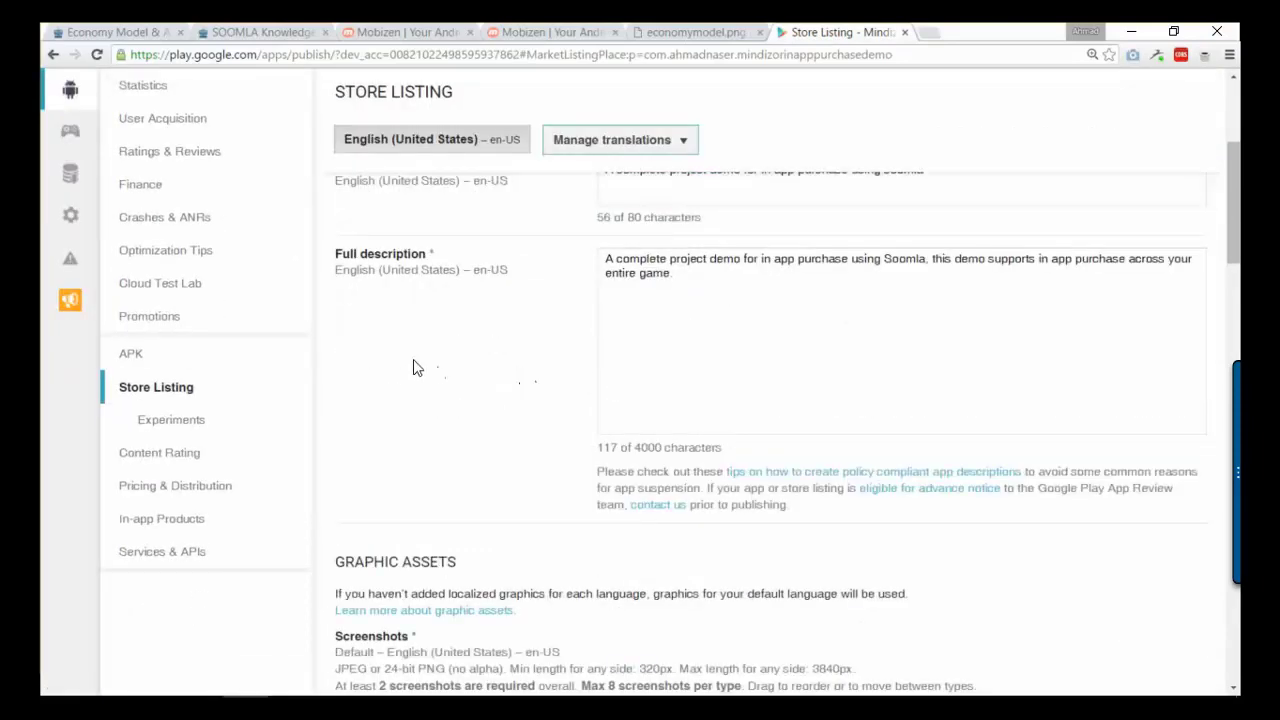
{"action": "left_click", "coordinate": [131, 353]}
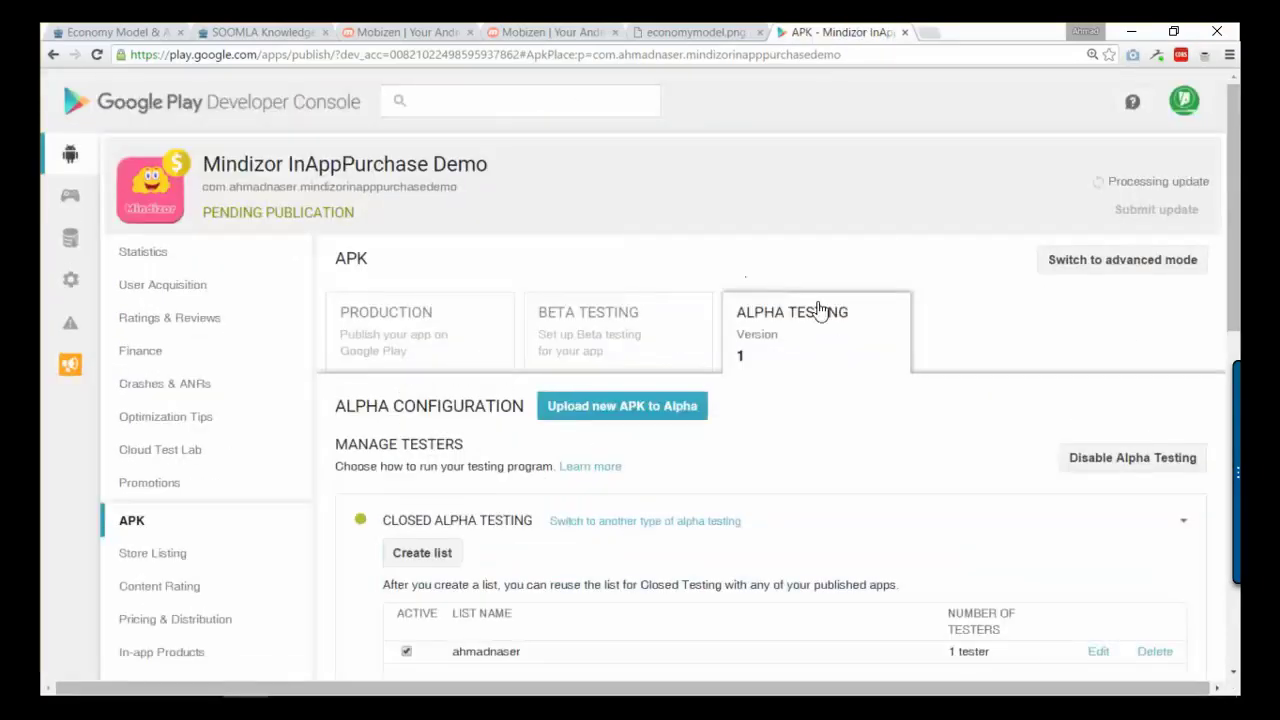
{"action": "scroll", "coordinate": [614, 489], "scroll_direction": "down", "scroll_amount": 1}
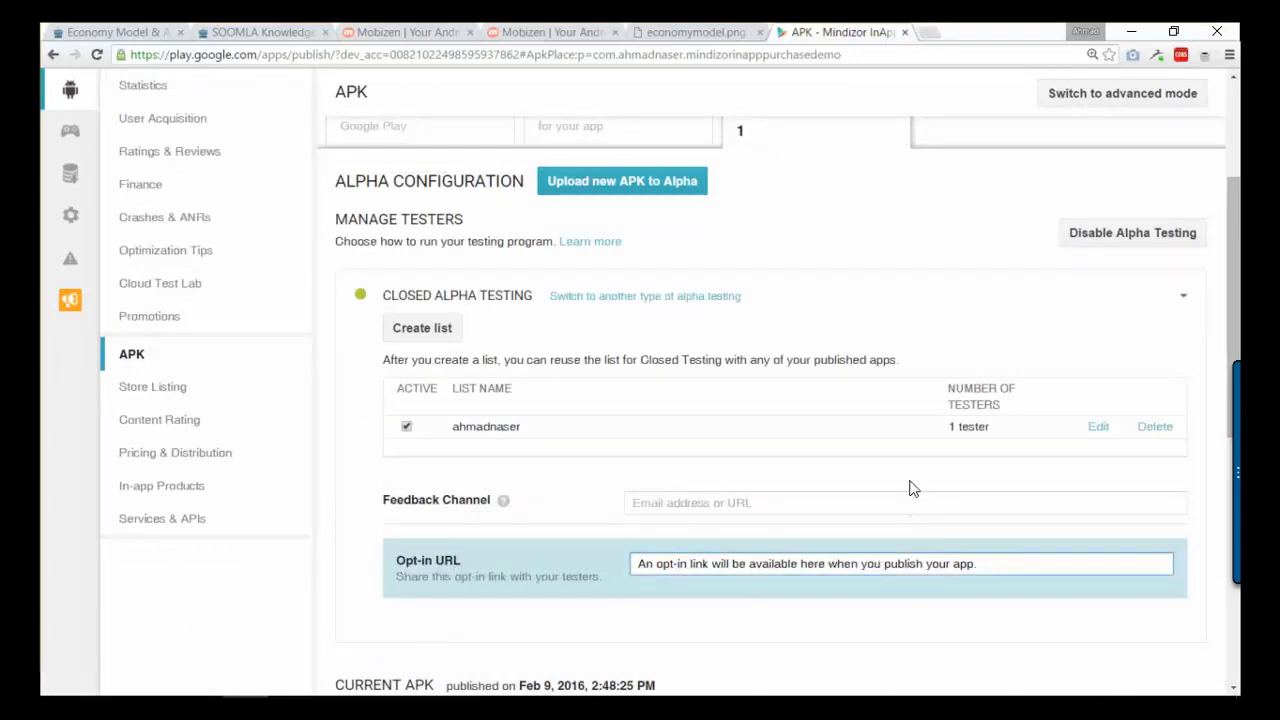
{"action": "scroll", "coordinate": [888, 526], "scroll_direction": "down", "scroll_amount": 3}
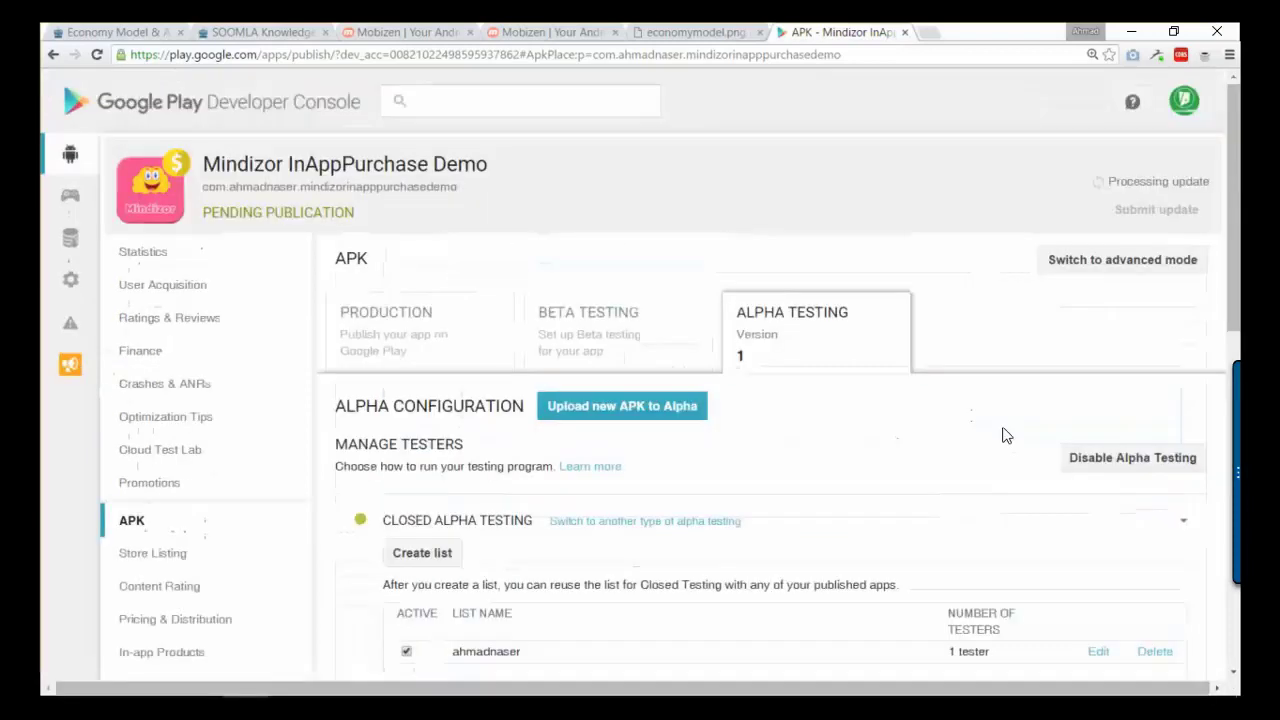